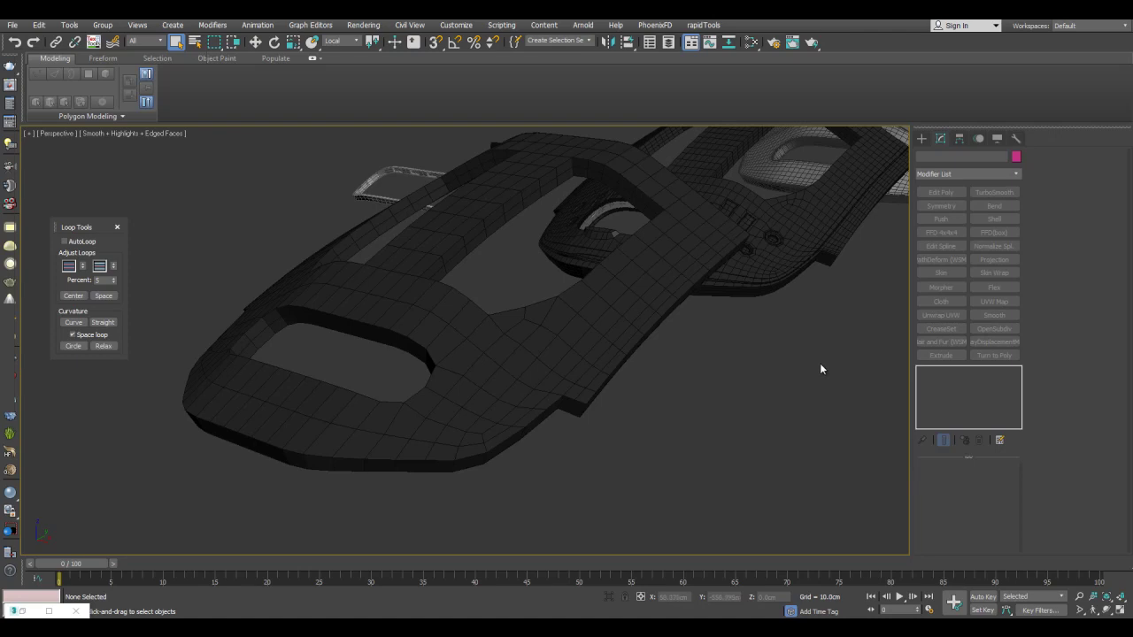
Select the large perforated plate and add an Edit Poly modifier to it.
{"action": "middle_click_drag", "start_coordinate": [809, 375], "coordinate": [540, 390]}
{"action": "middle_click_drag", "start_coordinate": [788, 329], "coordinate": [594, 342], "text": "alt"}
{"action": "scroll", "coordinate": [594, 342], "scroll_direction": "down", "scroll_amount": 5}
{"action": "middle_click_drag", "start_coordinate": [497, 395], "coordinate": [779, 293]}
{"action": "scroll", "coordinate": [779, 293], "scroll_direction": "up", "scroll_amount": 6}
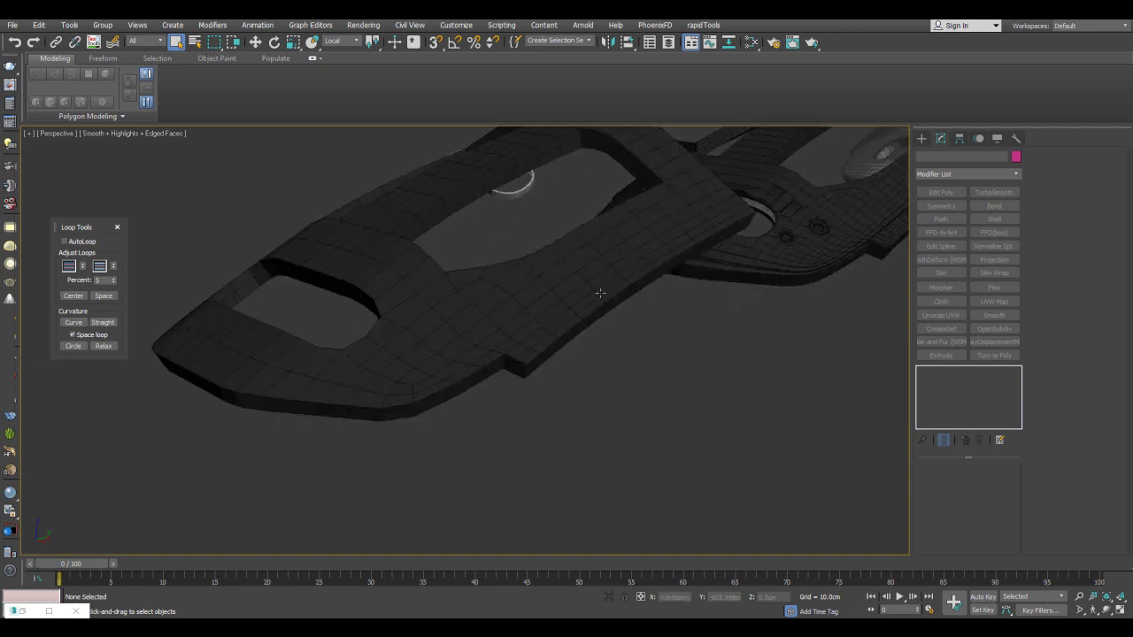
{"action": "left_click", "coordinate": [600, 293]}
{"action": "middle_click_drag", "start_coordinate": [607, 308], "coordinate": [808, 311], "text": "alt"}
{"action": "left_click", "coordinate": [931, 193]}
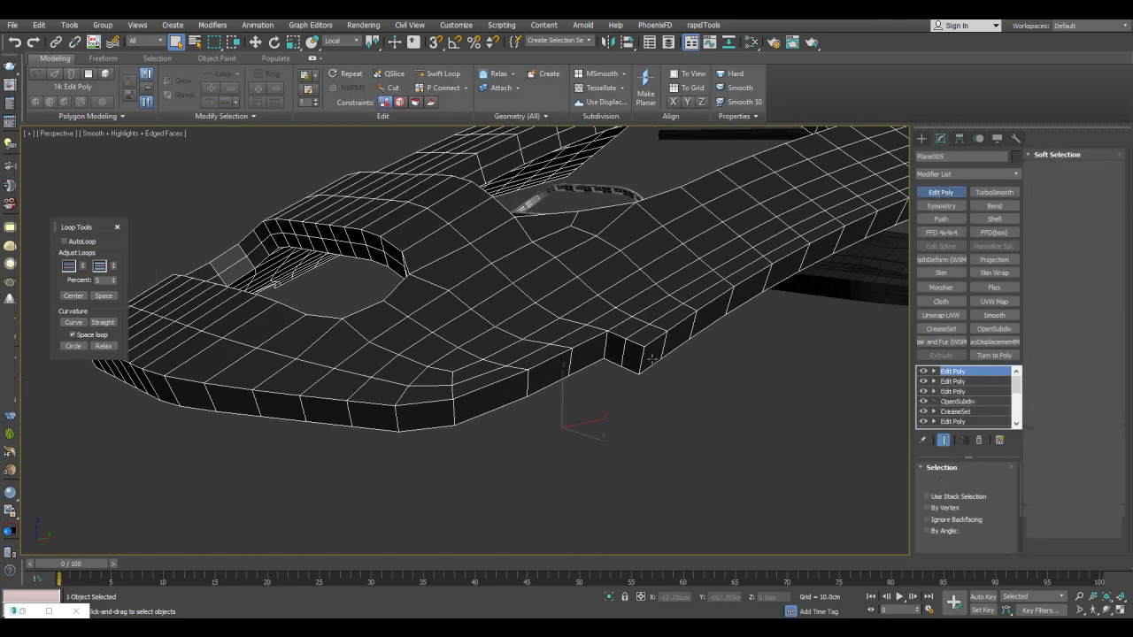
Select the loop of polygons around the plate's outer side and detach it as a clone.
{"action": "key", "text": "4"}
{"action": "scroll", "coordinate": [656, 369], "scroll_direction": "up", "scroll_amount": 3}
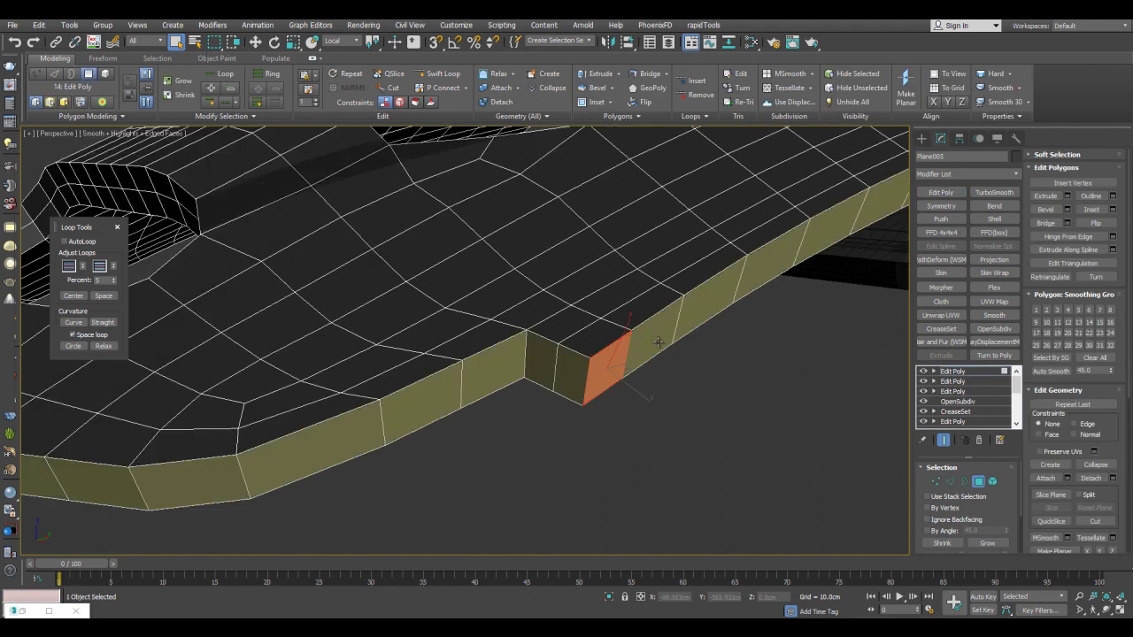
{"action": "left_click", "coordinate": [655, 336], "text": "shift"}
{"action": "scroll", "coordinate": [724, 295], "scroll_direction": "down", "scroll_amount": 5}
{"action": "middle_click_drag", "start_coordinate": [723, 296], "coordinate": [697, 312], "text": "alt"}
{"action": "scroll", "coordinate": [697, 312], "scroll_direction": "up", "scroll_amount": 4}
{"action": "key", "text": "alt+d"}
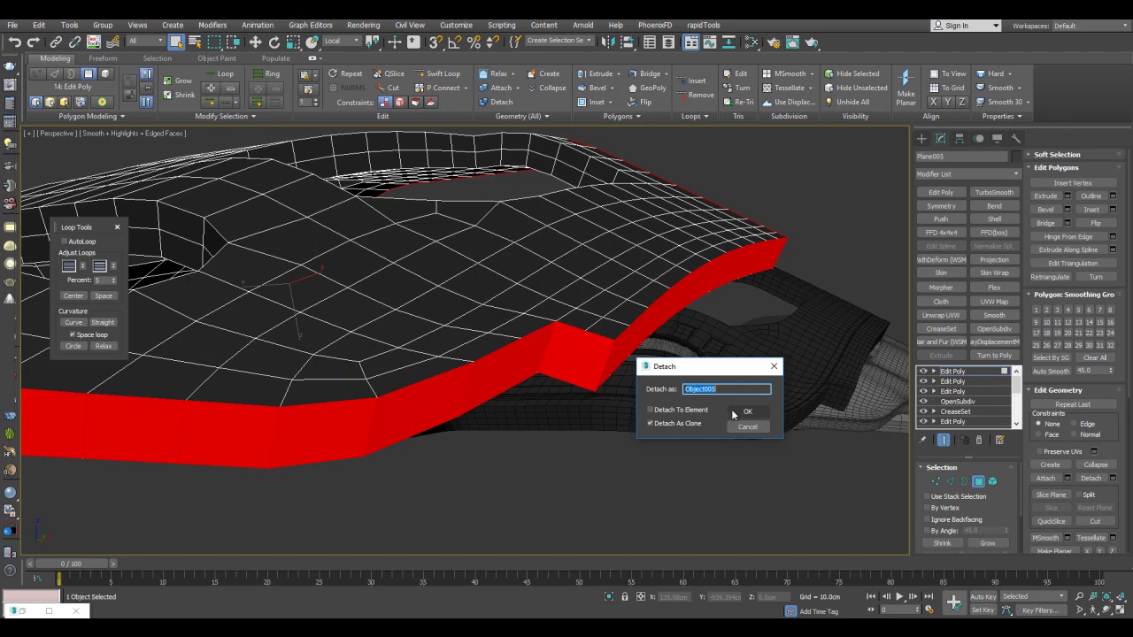
{"action": "left_click", "coordinate": [736, 413]}
Select the detached side strip and add a Shell modifier with Straighten Corners enabled.
{"action": "key", "text": "6"}
{"action": "middle_click_drag", "start_coordinate": [715, 387], "coordinate": [645, 286], "text": "alt"}
{"action": "left_click", "coordinate": [665, 347]}
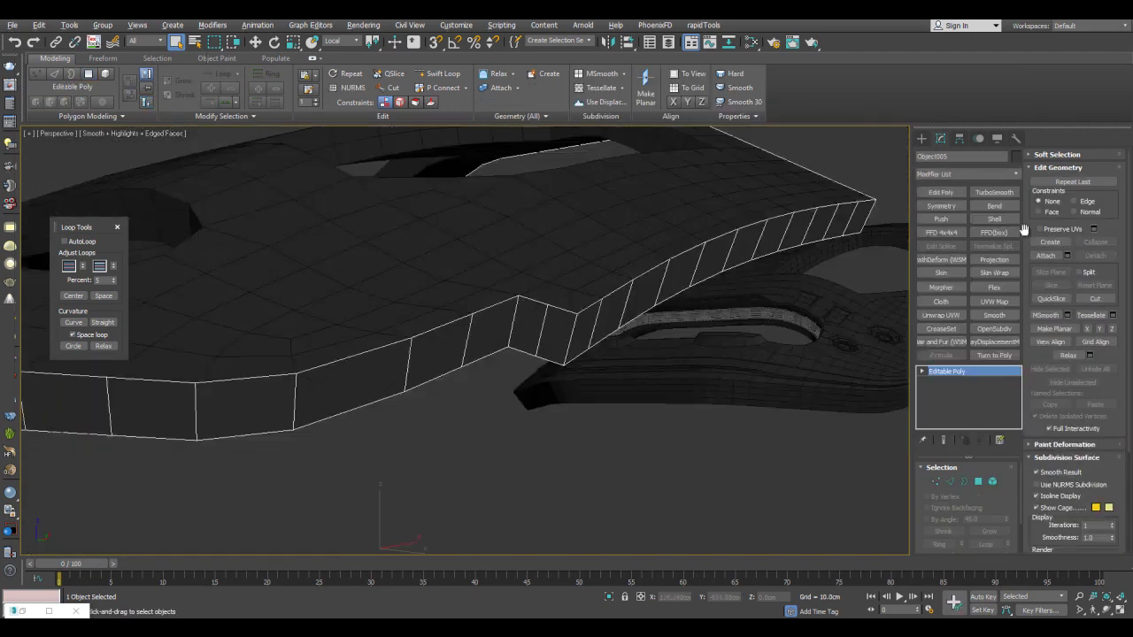
{"action": "left_click", "coordinate": [995, 220]}
{"action": "left_click_drag", "start_coordinate": [1014, 481], "coordinate": [1021, 550]}
{"action": "middle_click_drag", "start_coordinate": [639, 361], "coordinate": [1095, 503], "text": "alt"}
{"action": "left_click", "coordinate": [941, 539]}
{"action": "middle_click_drag", "start_coordinate": [453, 387], "coordinate": [583, 422]}
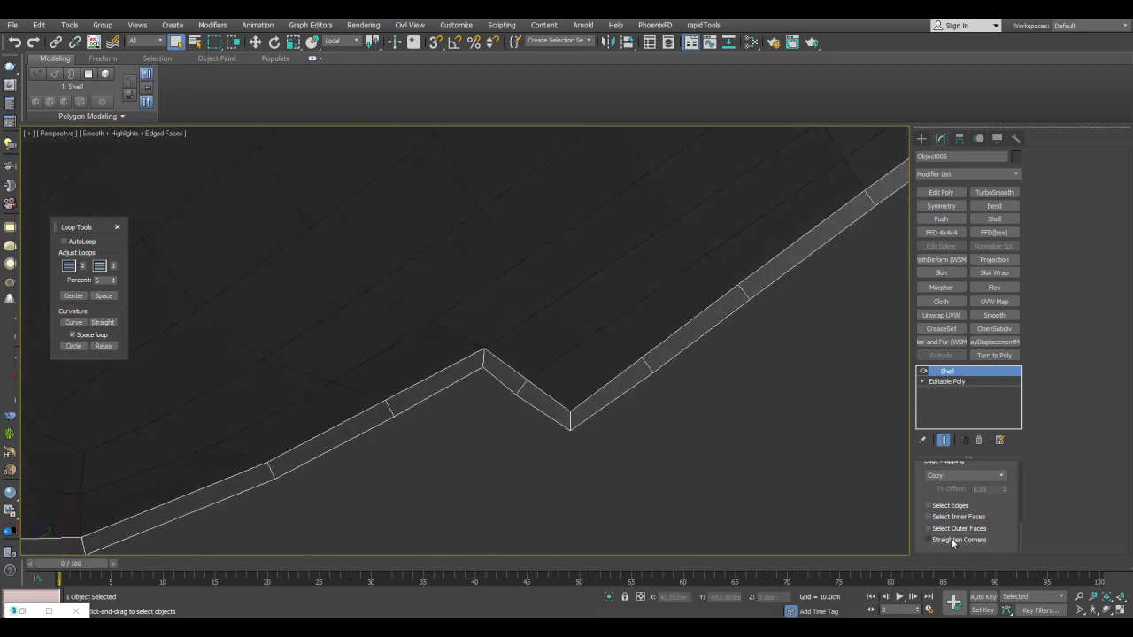
{"action": "left_click", "coordinate": [953, 542]}
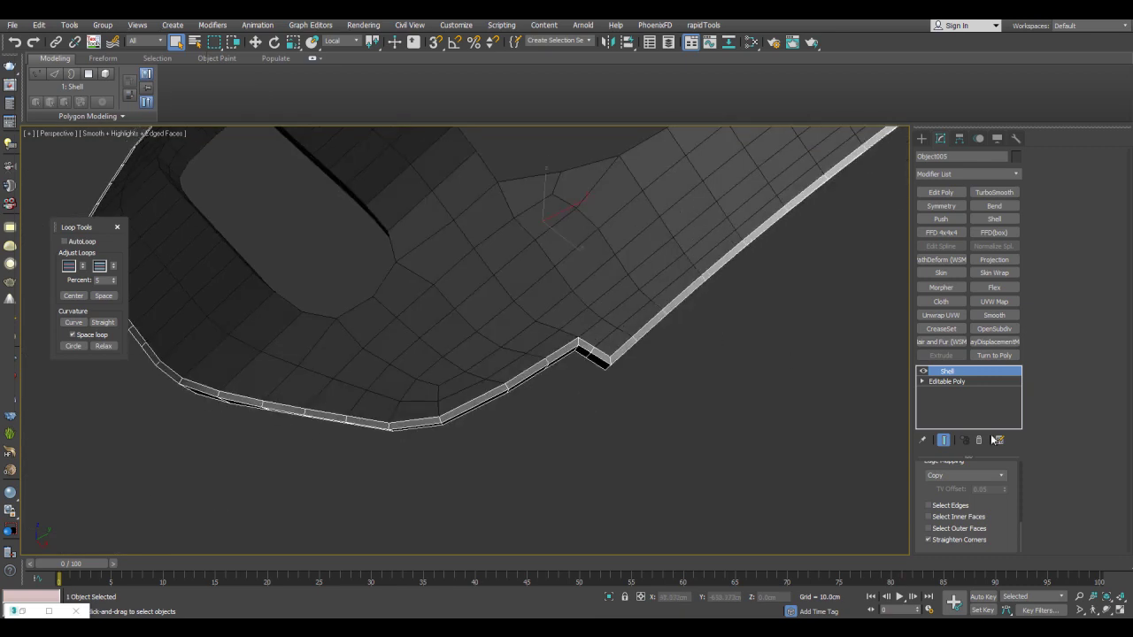
Set the Shell's outer amount to 5 cm, then fine-tune the thickness while checking the notch.
{"action": "scroll", "coordinate": [1023, 527], "scroll_direction": "down", "scroll_amount": 3}
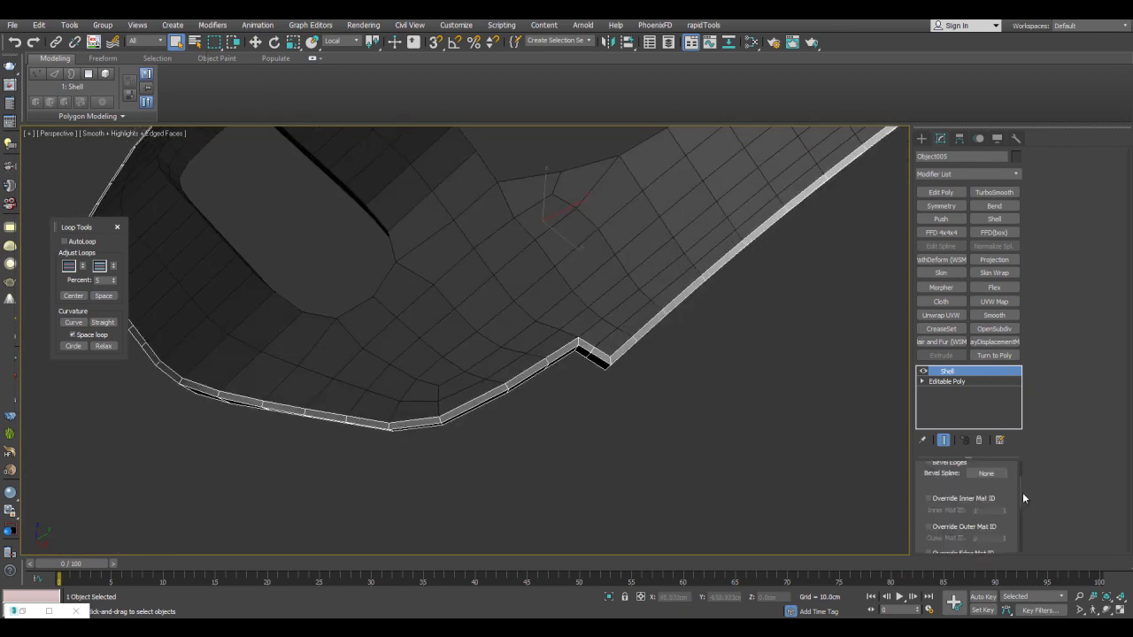
{"action": "scroll", "coordinate": [1024, 487], "scroll_direction": "up", "scroll_amount": 3}
{"action": "type", "text": "5"}
{"action": "key", "text": "Return"}
{"action": "mouse_move", "coordinate": [744, 328]}
{"action": "middle_mouse_down"}
{"action": "mouse_move", "coordinate": [740, 341]}
{"action": "mouse_move", "coordinate": [777, 306]}
{"action": "mouse_move", "coordinate": [738, 341]}
{"action": "middle_mouse_up"}
{"action": "scroll", "coordinate": [740, 341], "scroll_direction": "down", "scroll_amount": 4}
{"action": "scroll", "coordinate": [738, 341], "scroll_direction": "up", "scroll_amount": 4}
{"action": "scroll", "coordinate": [736, 340], "scroll_direction": "up", "scroll_amount": 8}
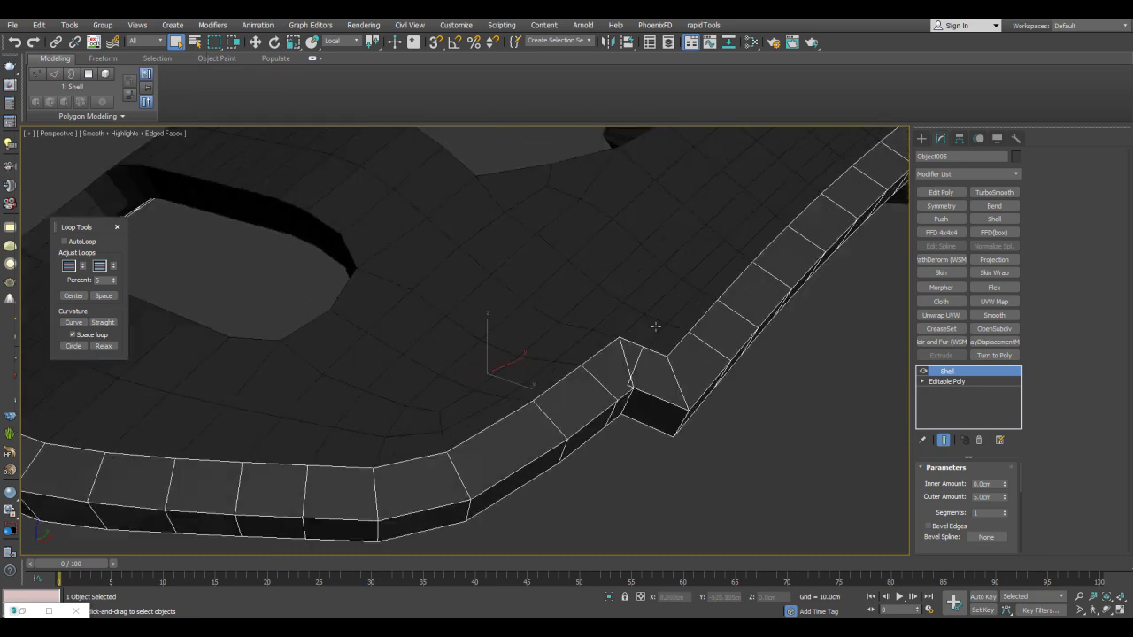
{"action": "left_click_drag", "start_coordinate": [1005, 499], "coordinate": [1007, 596]}
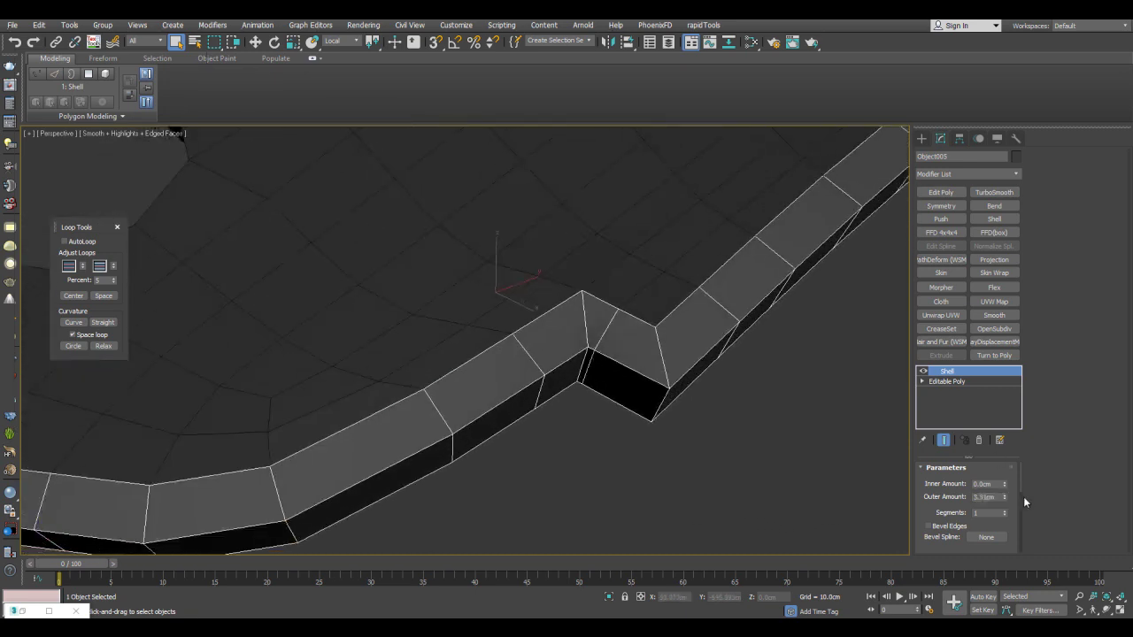
{"action": "left_click_drag", "start_coordinate": [1007, 497], "coordinate": [1000, 370]}
Add an Edit Poly modifier above the Shell, select the overlapping edge at the notch's inner corner and constrain movement to edges.
{"action": "key", "text": "2"}
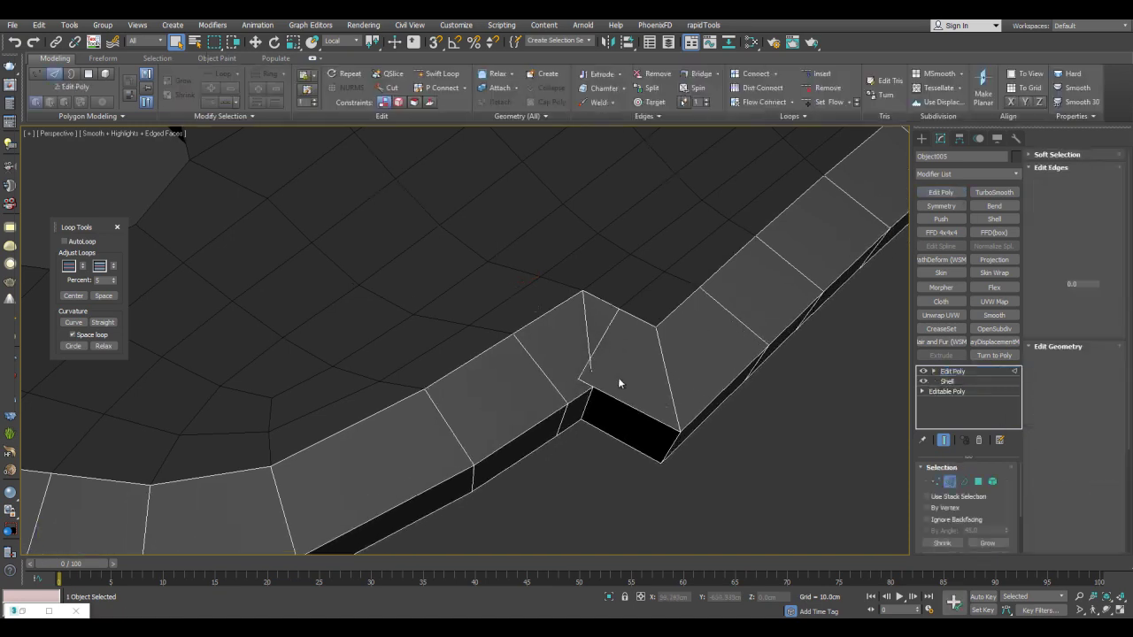
{"action": "key", "text": "alt+x"}
{"action": "left_click", "coordinate": [573, 382]}
{"action": "key", "text": "alt+x"}
{"action": "middle_click_drag", "start_coordinate": [678, 342], "coordinate": [680, 333], "text": "alt"}
{"action": "scroll", "coordinate": [680, 333], "scroll_direction": "up", "scroll_amount": 3}
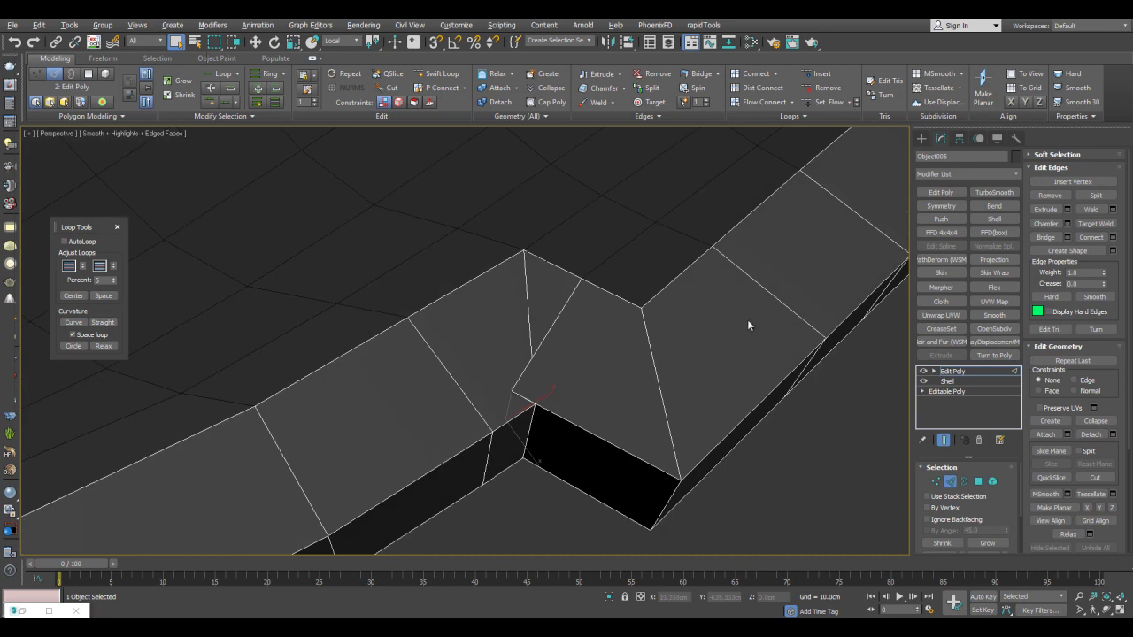
{"action": "middle_click_drag", "start_coordinate": [742, 280], "coordinate": [718, 256], "text": "alt"}
{"action": "scroll", "coordinate": [718, 256], "scroll_direction": "down", "scroll_amount": 3}
{"action": "key", "text": "w"}
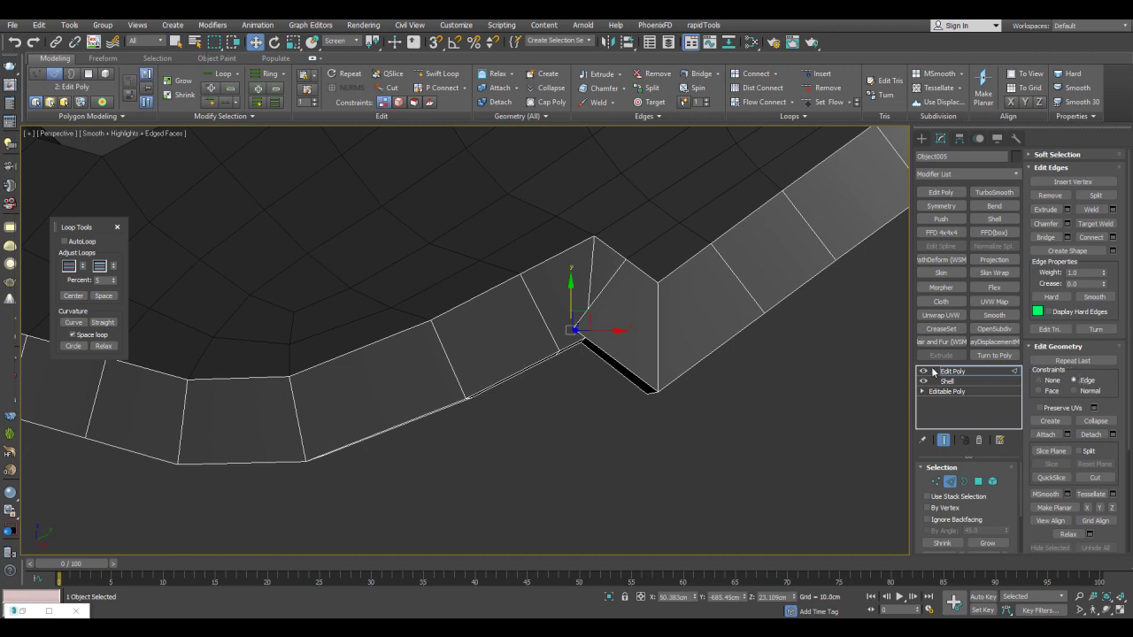
Try to untangle the notch corner by moving its overlapping edges along the shell surface.
{"action": "scroll", "coordinate": [577, 333], "scroll_direction": "up", "scroll_amount": 5}
{"action": "middle_click_drag", "start_coordinate": [646, 316], "coordinate": [584, 338]}
{"action": "scroll", "coordinate": [583, 338], "scroll_direction": "down", "scroll_amount": 3}
{"action": "middle_click_drag", "start_coordinate": [661, 237], "coordinate": [649, 220]}
{"action": "middle_click_drag", "start_coordinate": [563, 325], "coordinate": [584, 283], "text": "alt"}
{"action": "left_click_drag", "start_coordinate": [586, 282], "coordinate": [571, 271]}
{"action": "middle_click_drag", "start_coordinate": [572, 294], "coordinate": [574, 278], "text": "alt"}
{"action": "scroll", "coordinate": [574, 278], "scroll_direction": "up", "scroll_amount": 4}
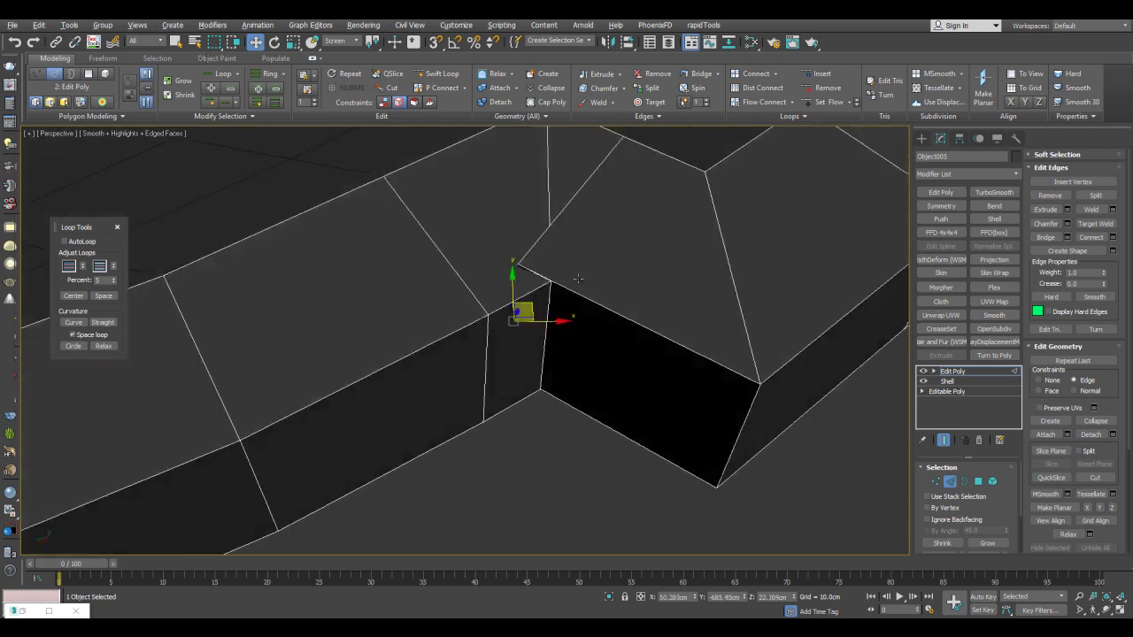
{"action": "left_click", "coordinate": [549, 320]}
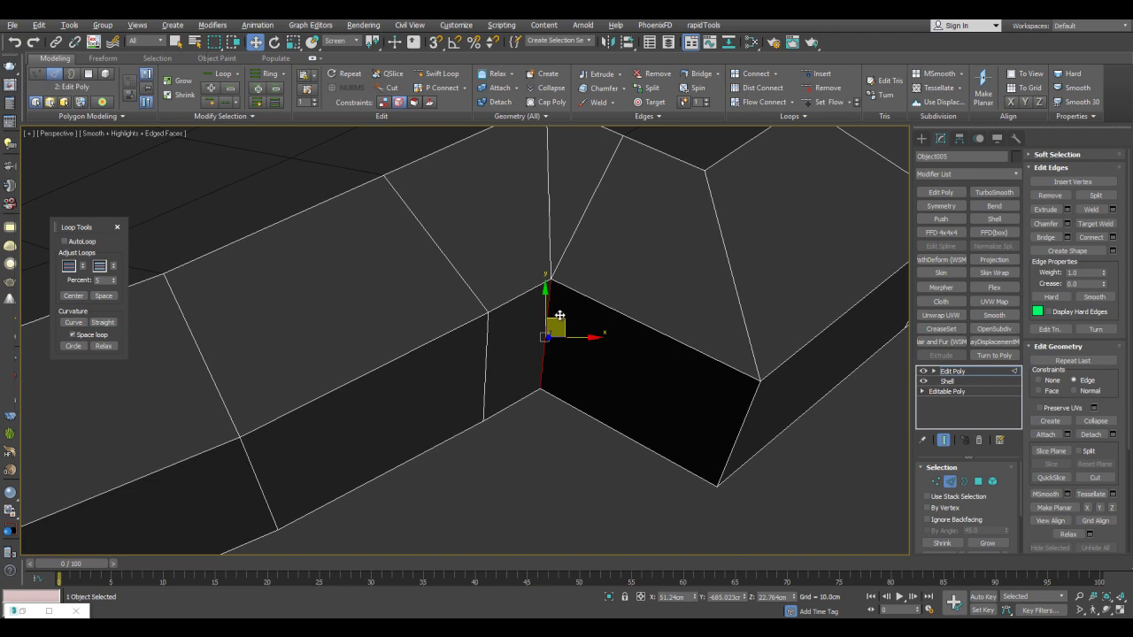
{"action": "left_click_drag", "start_coordinate": [636, 359], "coordinate": [640, 361]}
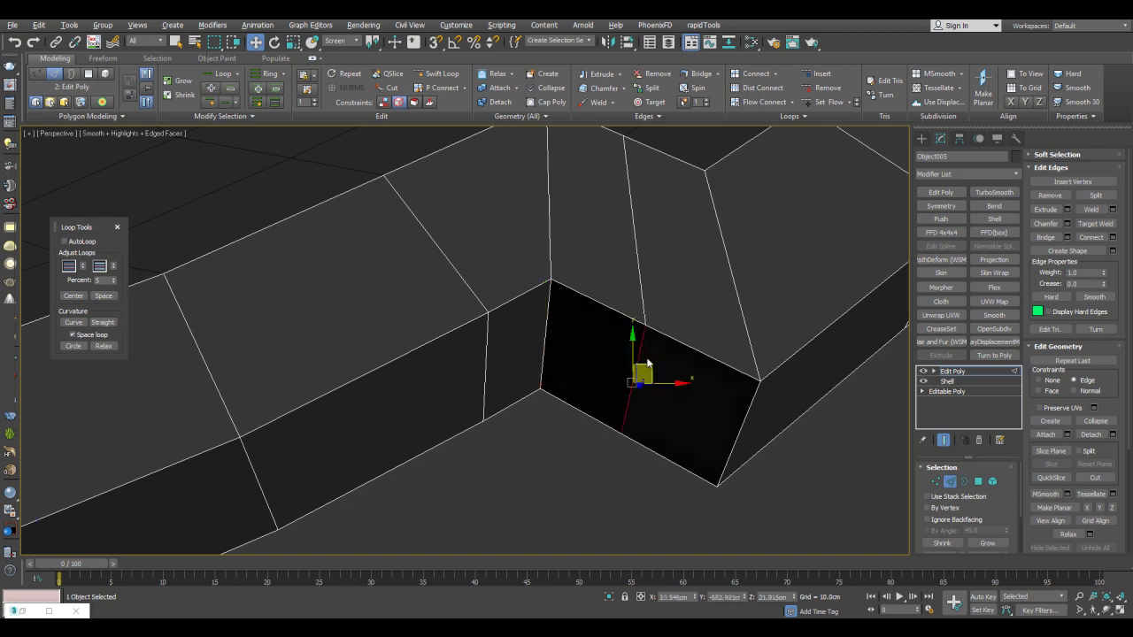
{"action": "scroll", "coordinate": [642, 361], "scroll_direction": "down", "scroll_amount": 4}
{"action": "mouse_move", "coordinate": [630, 331]}
{"action": "middle_mouse_down", "text": "alt"}
{"action": "mouse_move", "coordinate": [622, 299]}
{"action": "mouse_move", "coordinate": [632, 303]}
{"action": "mouse_move", "coordinate": [632, 287]}
{"action": "middle_mouse_up", "text": "alt"}
{"action": "key", "text": "ctrl+z"}
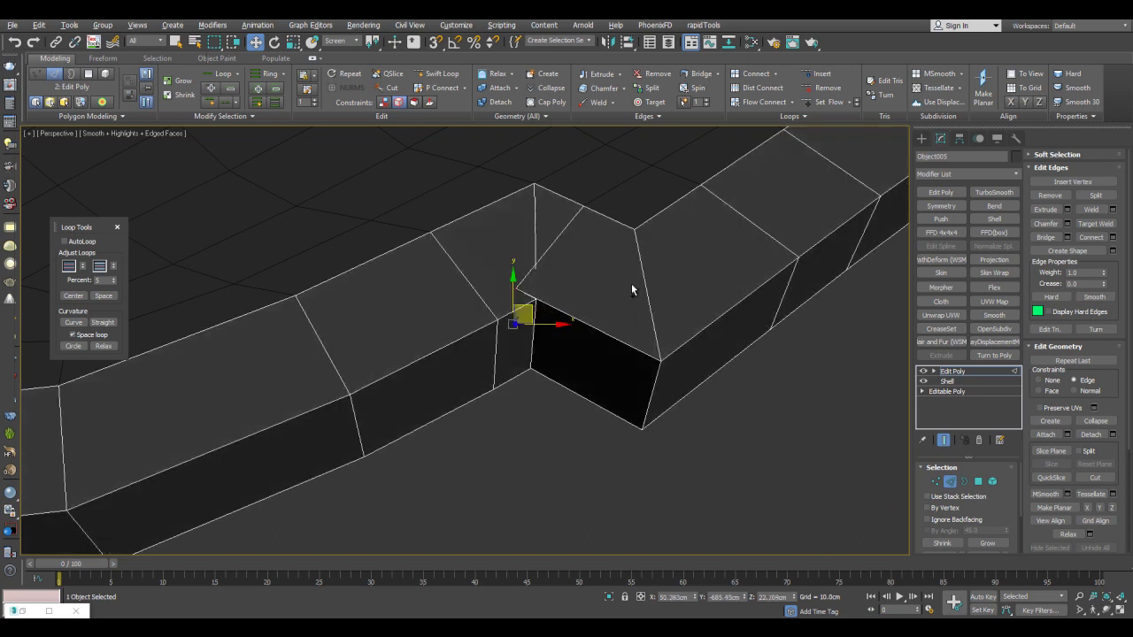
Center the overlapping notch edge between its neighbouring edges with Loop Tools.
{"action": "left_click", "coordinate": [82, 298]}
{"action": "scroll", "coordinate": [649, 273], "scroll_direction": "down", "scroll_amount": 3}
{"action": "key", "text": "q"}
{"action": "middle_click_drag", "start_coordinate": [693, 319], "coordinate": [607, 334]}
{"action": "scroll", "coordinate": [696, 321], "scroll_direction": "down", "scroll_amount": 4}
{"action": "scroll", "coordinate": [657, 347], "scroll_direction": "up", "scroll_amount": 5}
{"action": "key", "text": "2"}
Add a Symmetry modifier mirrored on X to the strip and insert another Edit Poly modifier beneath it.
{"action": "left_click", "coordinate": [941, 206]}
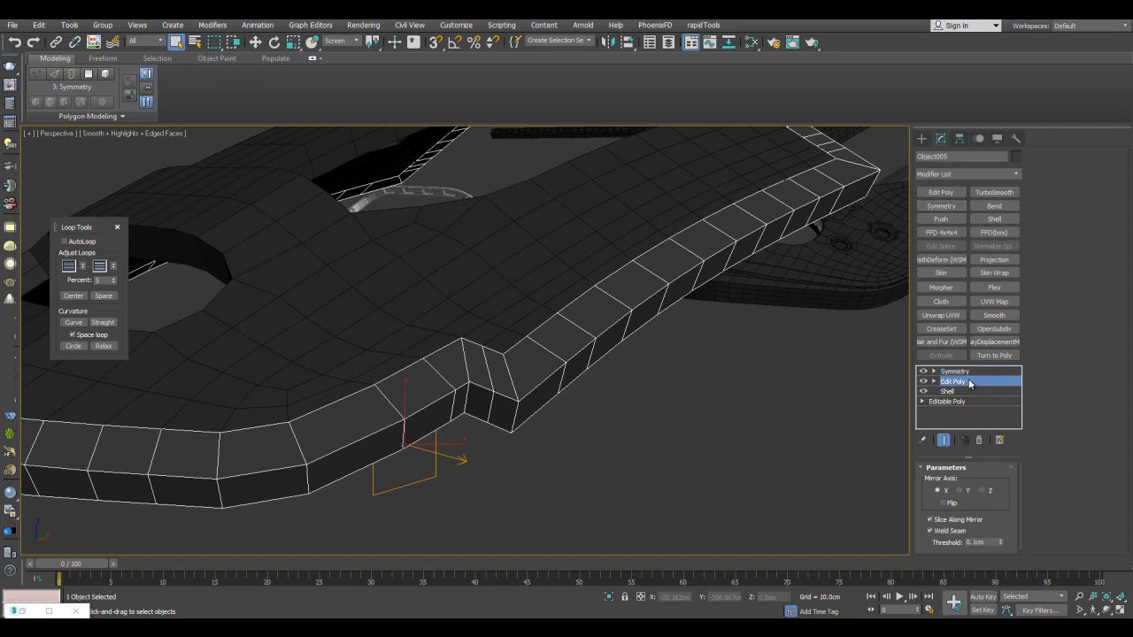
{"action": "left_click", "coordinate": [968, 381]}
{"action": "left_click", "coordinate": [941, 192]}
Select the main plate and isolate it in the viewport.
{"action": "middle_click_drag", "start_coordinate": [700, 266], "coordinate": [706, 360], "text": "alt"}
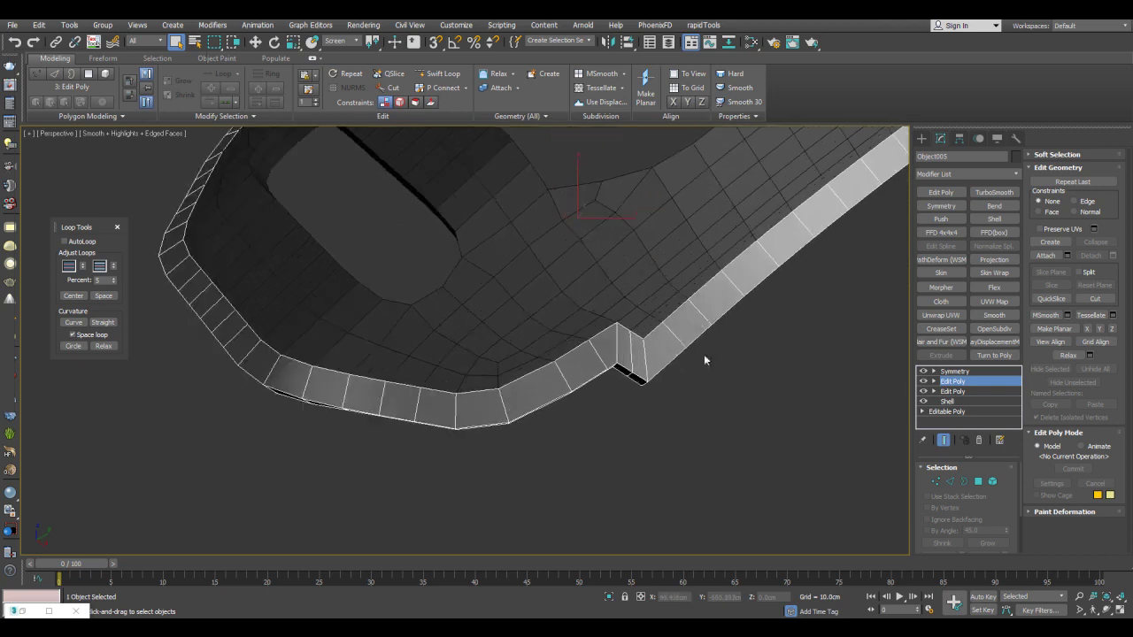
{"action": "left_click", "coordinate": [598, 246]}
{"action": "middle_click_drag", "start_coordinate": [717, 301], "coordinate": [752, 248], "text": "alt"}
{"action": "key", "text": "alt+q"}
{"action": "scroll", "coordinate": [566, 387], "scroll_direction": "up", "scroll_amount": 4}
{"action": "middle_click_drag", "start_coordinate": [565, 387], "coordinate": [641, 296]}
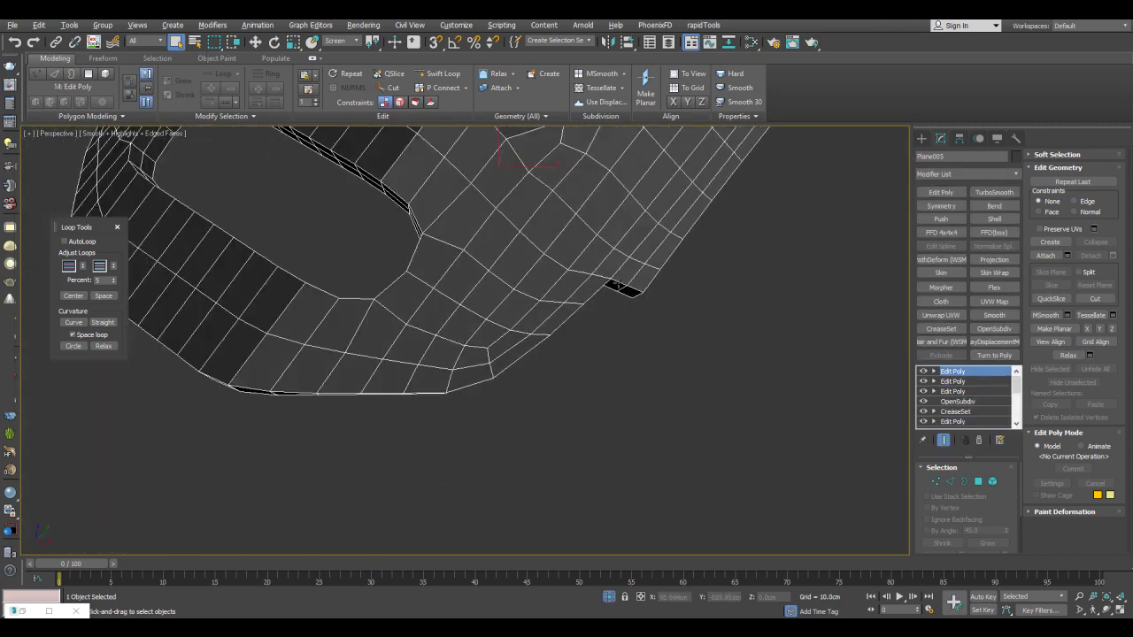
Switch off the two topmost Edit Poly modifiers of the plate and delete them from the stack.
{"action": "middle_click_drag", "start_coordinate": [511, 381], "coordinate": [681, 303], "text": "alt"}
{"action": "scroll", "coordinate": [681, 302], "scroll_direction": "up", "scroll_amount": 2}
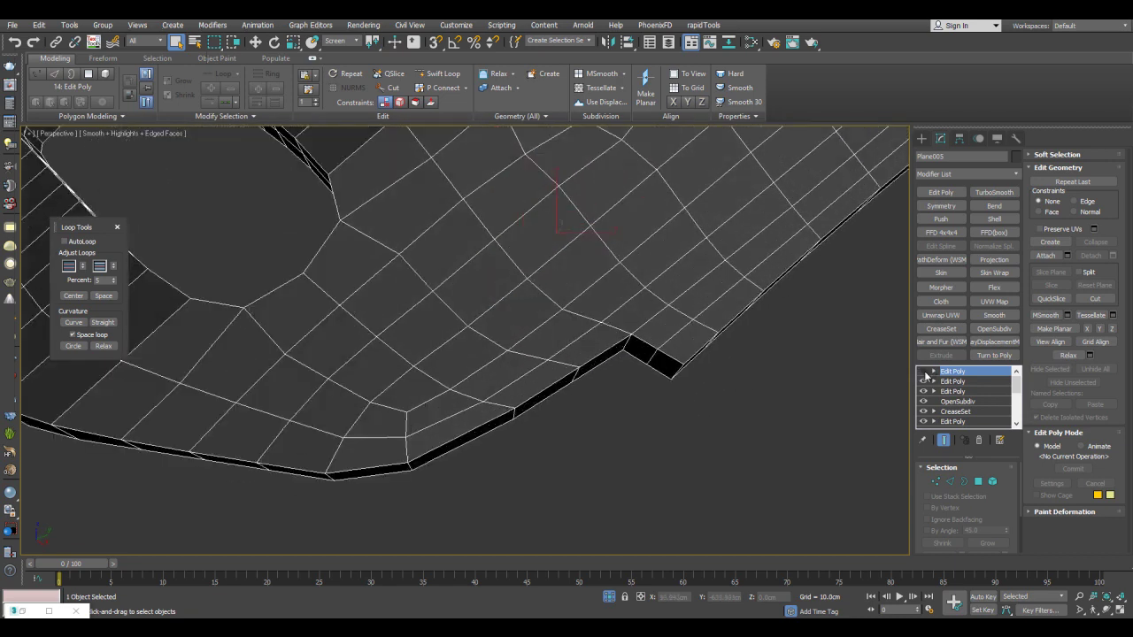
{"action": "middle_click_drag", "start_coordinate": [665, 402], "coordinate": [612, 378], "text": "alt"}
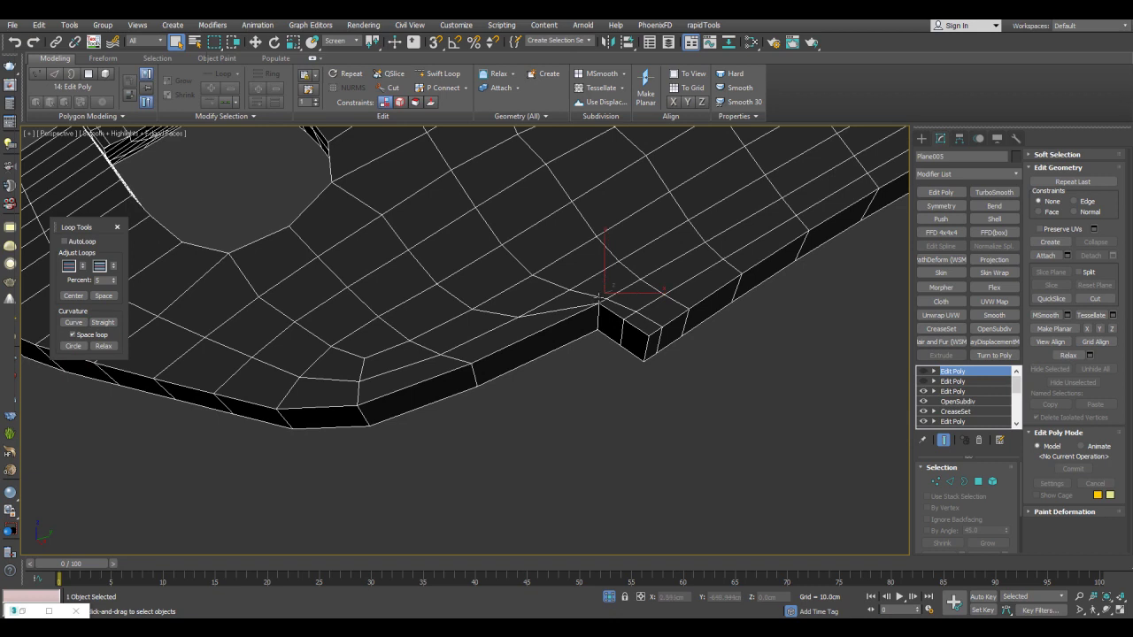
{"action": "right_click", "coordinate": [954, 382]}
{"action": "left_click", "coordinate": [987, 142]}
Compare the plate's mesh with its top Edit Poly and OpenSubdiv modifiers switched off and on.
{"action": "left_click", "coordinate": [924, 372]}
{"action": "left_click", "coordinate": [924, 382]}
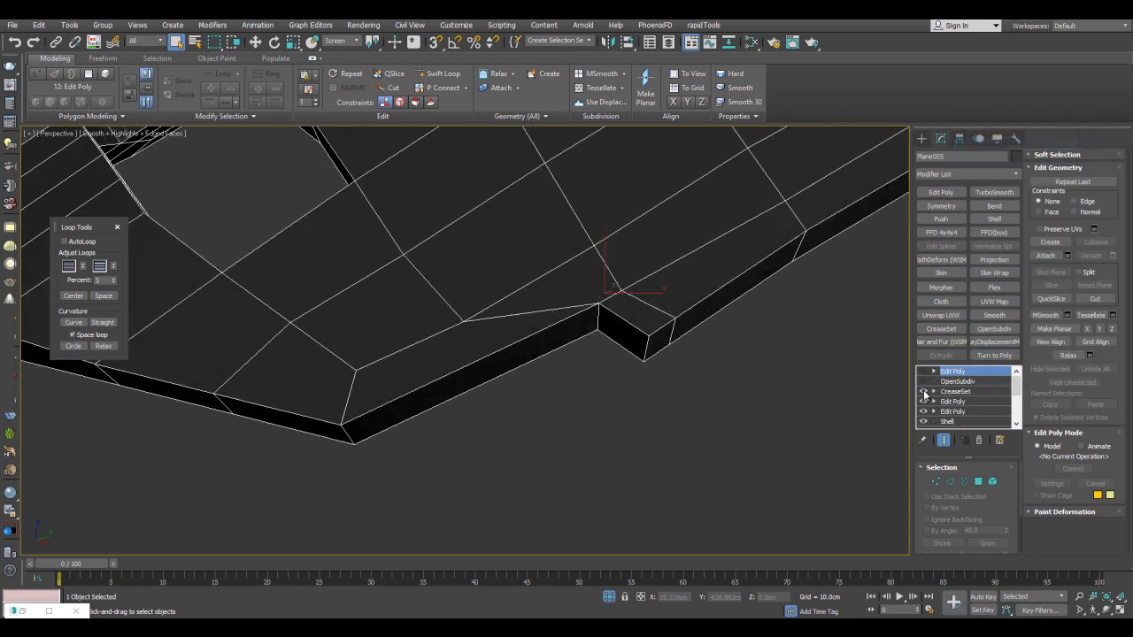
{"action": "left_click", "coordinate": [924, 382]}
{"action": "scroll", "coordinate": [779, 335], "scroll_direction": "down", "scroll_amount": 3}
{"action": "middle_click_drag", "start_coordinate": [792, 295], "coordinate": [782, 359]}
{"action": "scroll", "coordinate": [780, 334], "scroll_direction": "down", "scroll_amount": 3}
{"action": "left_click", "coordinate": [924, 382]}
{"action": "left_click", "coordinate": [924, 382]}
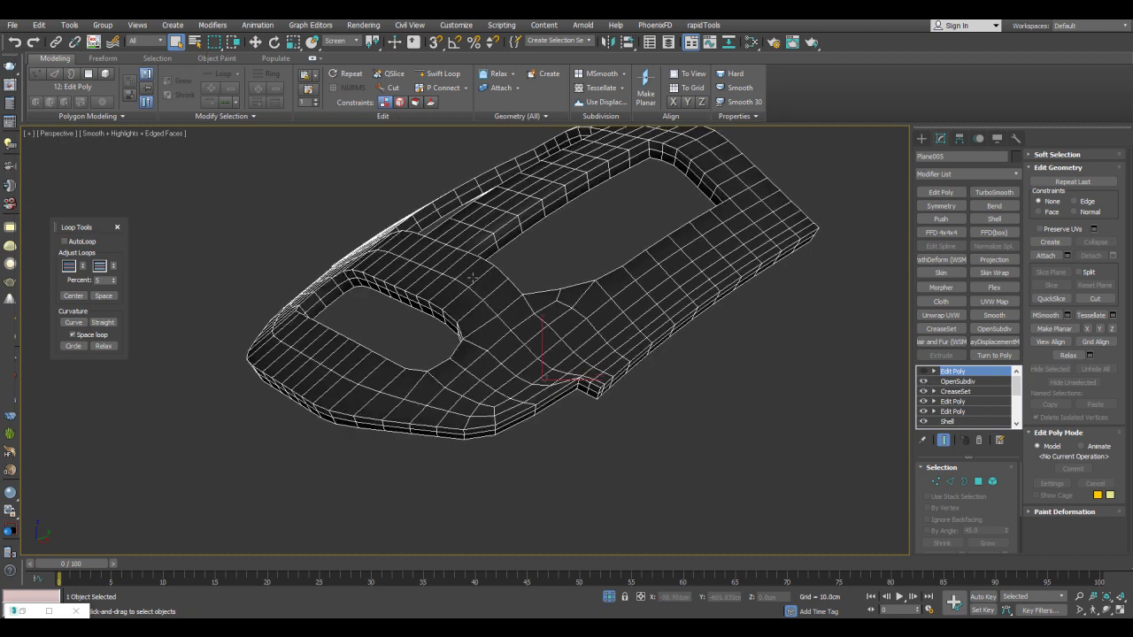
{"action": "left_click", "coordinate": [924, 382]}
{"action": "left_click", "coordinate": [924, 382]}
{"action": "scroll", "coordinate": [708, 331], "scroll_direction": "up", "scroll_amount": 6}
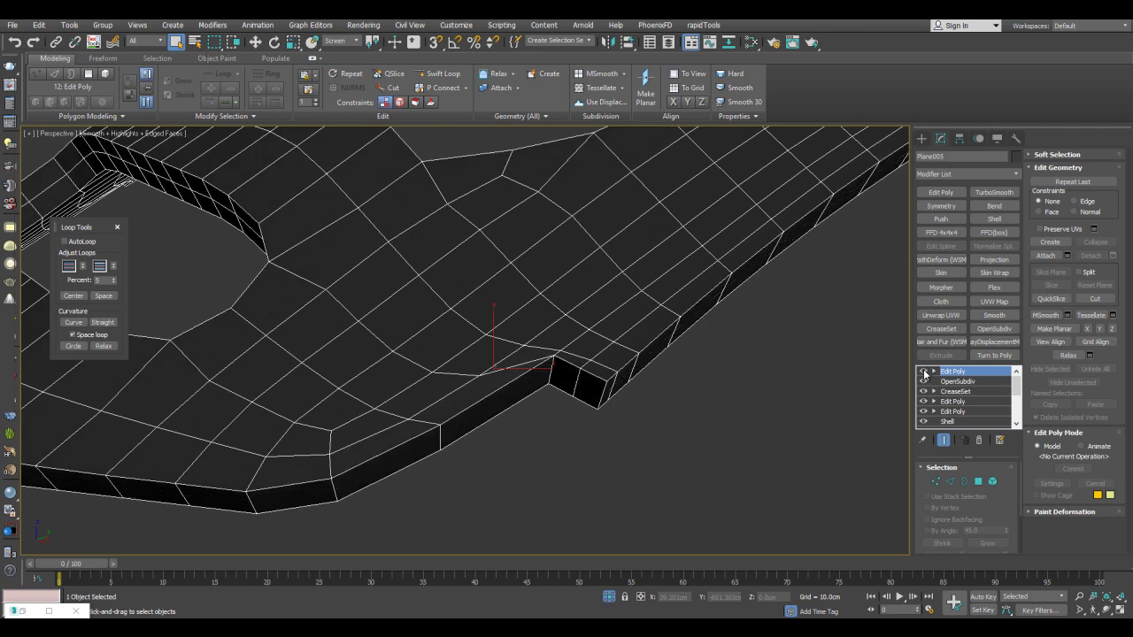
{"action": "scroll", "coordinate": [741, 320], "scroll_direction": "up", "scroll_amount": 6}
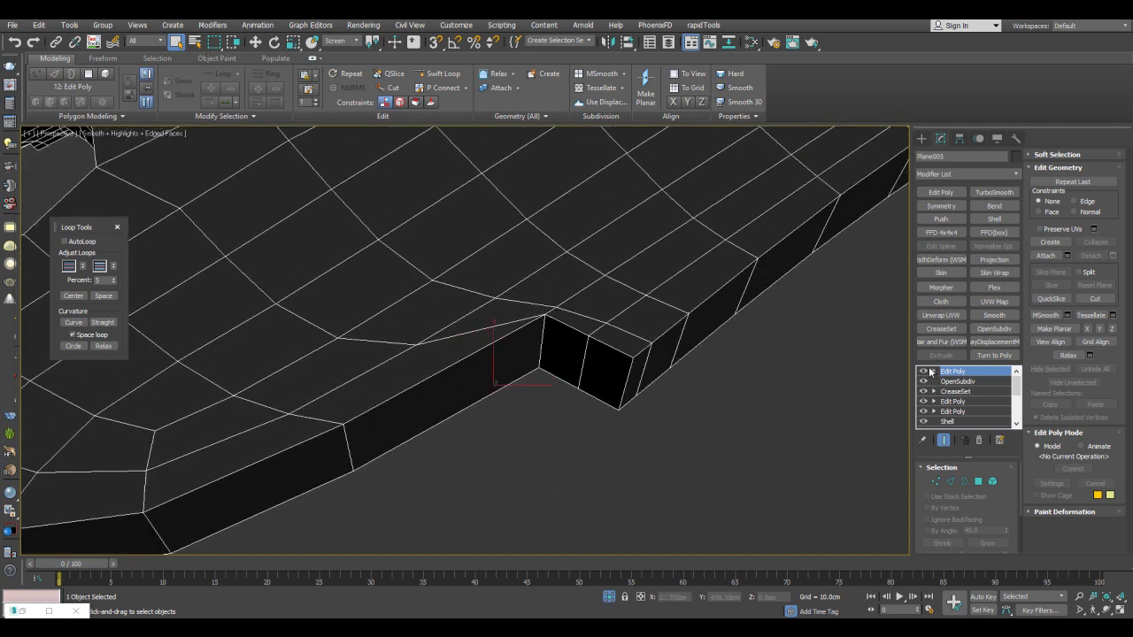
Add an Edit Poly modifier to the plate and cut new edges beside the notch across the top, side and bottom faces.
{"action": "middle_click_drag", "start_coordinate": [682, 281], "coordinate": [531, 354], "text": "alt"}
{"action": "key", "text": "2"}
{"action": "middle_click_drag", "start_coordinate": [453, 393], "coordinate": [639, 396]}
{"action": "key", "text": "1"}
{"action": "key", "text": "4"}
{"action": "left_click", "coordinate": [450, 383]}
{"action": "left_click", "coordinate": [497, 359]}
{"action": "key", "text": "1"}
{"action": "middle_click_drag", "start_coordinate": [509, 379], "coordinate": [498, 337], "text": "alt"}
{"action": "key", "text": "alt+c"}
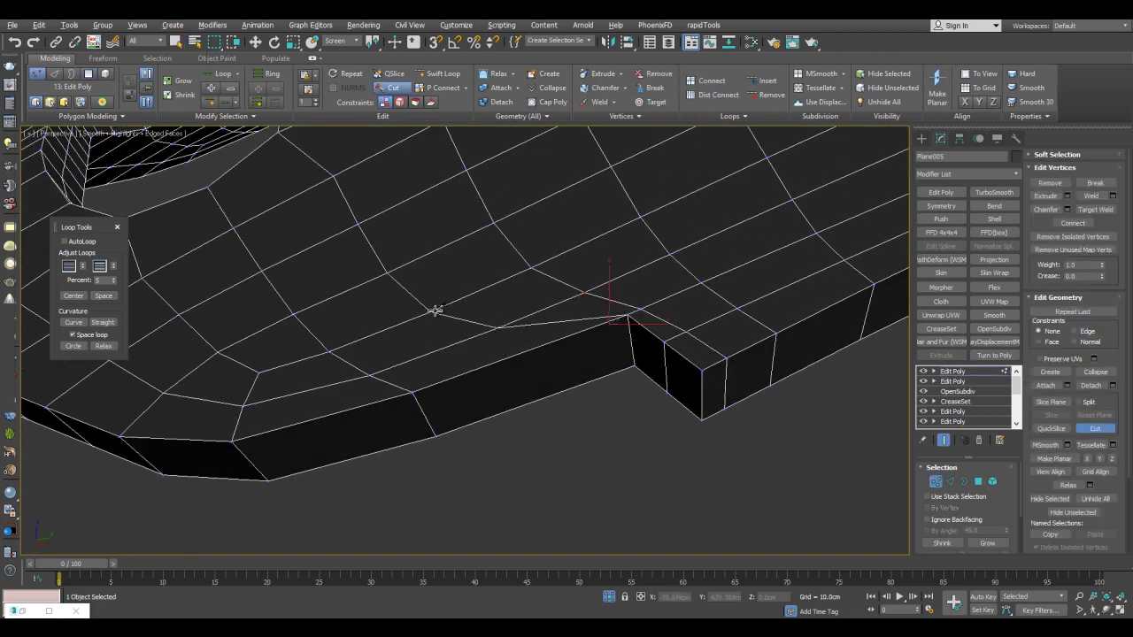
{"action": "middle_click_drag", "start_coordinate": [542, 399], "coordinate": [586, 305], "text": "alt"}
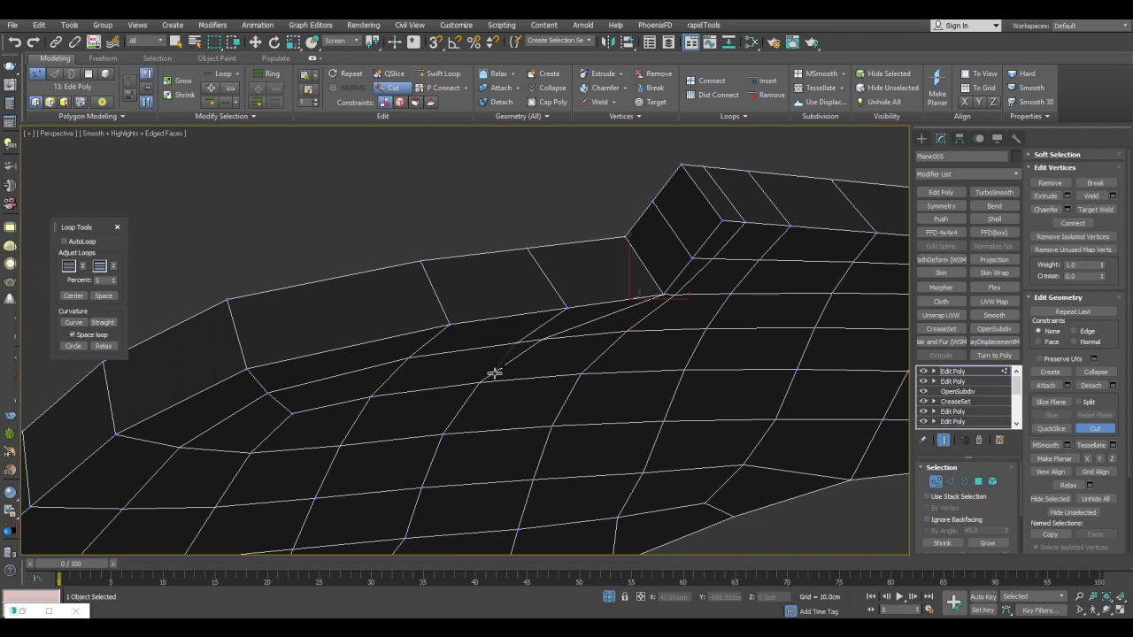
Remove the old slanted edges running into the notch corner beside the new cuts.
{"action": "key", "text": "2"}
{"action": "middle_click_drag", "start_coordinate": [605, 235], "coordinate": [594, 321], "text": "alt"}
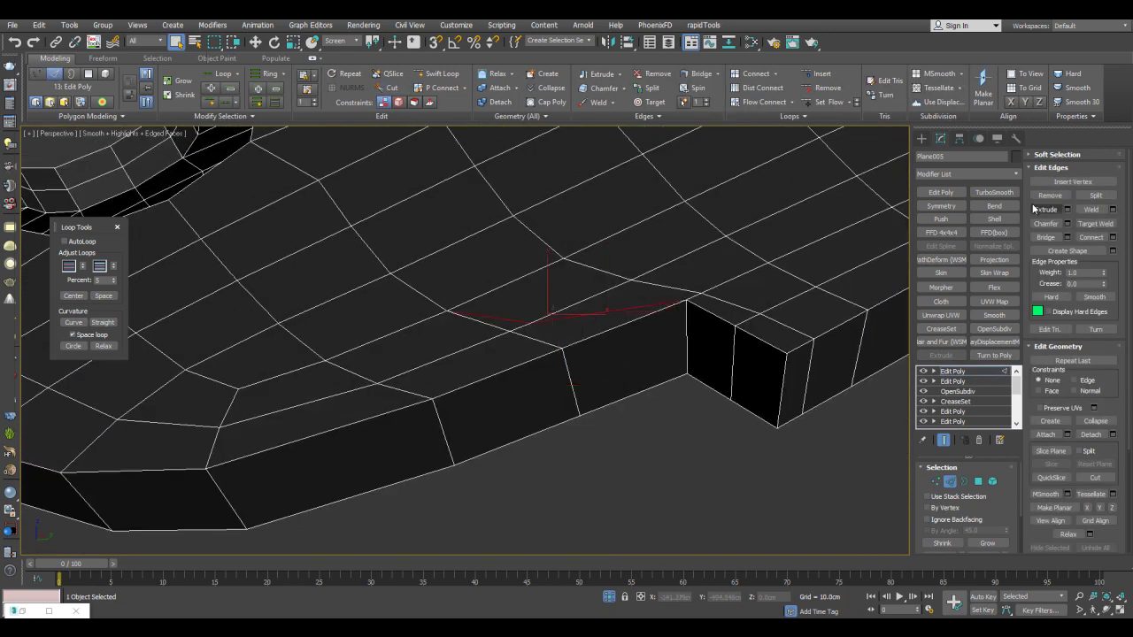
{"action": "middle_click_drag", "start_coordinate": [566, 266], "coordinate": [584, 354], "text": "alt"}
Target-weld the stray vertices next to the notch's inner corner onto the corner vertices.
{"action": "key", "text": "4"}
{"action": "left_click", "coordinate": [521, 293]}
{"action": "key", "text": "1"}
{"action": "right_click", "coordinate": [582, 291]}
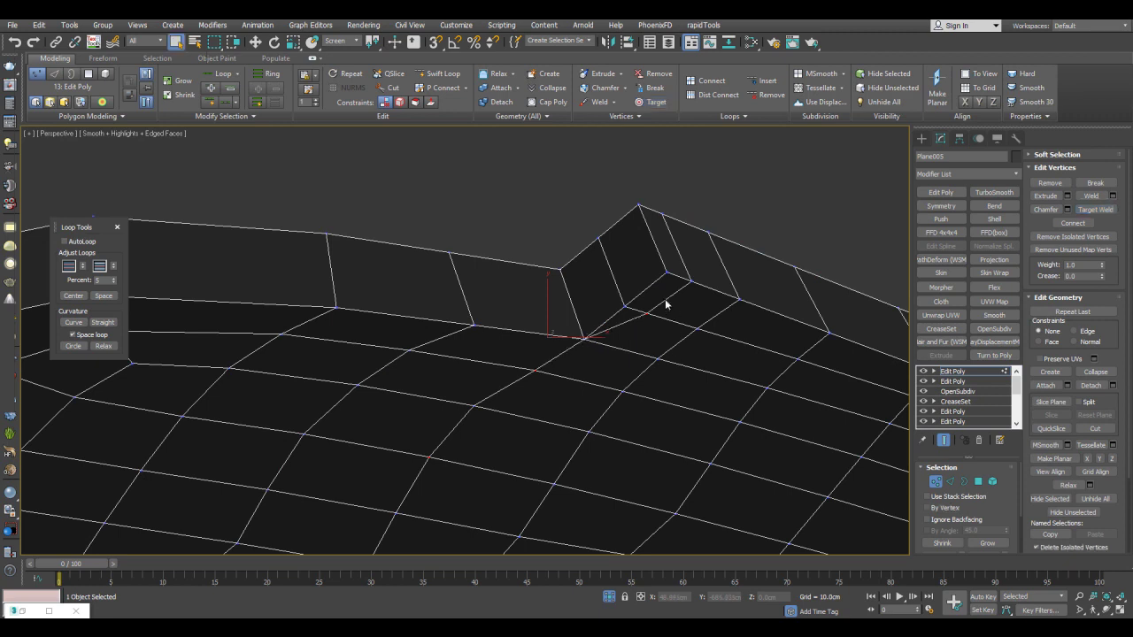
{"action": "key", "text": "2"}
{"action": "middle_click_drag", "start_coordinate": [743, 284], "coordinate": [618, 407], "text": "alt"}
{"action": "key", "text": "2"}
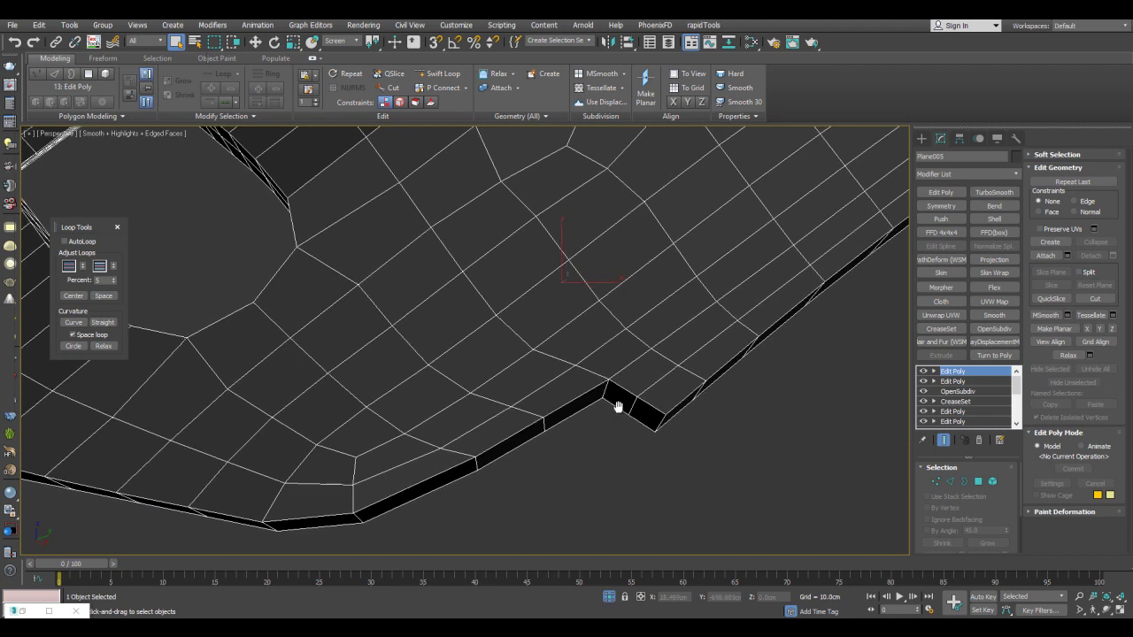
In the rim's Edit Poly modifier beneath Symmetry, straighten the outer edges across the notch with Loop Tools.
{"action": "scroll", "coordinate": [618, 406], "scroll_direction": "down", "scroll_amount": 5}
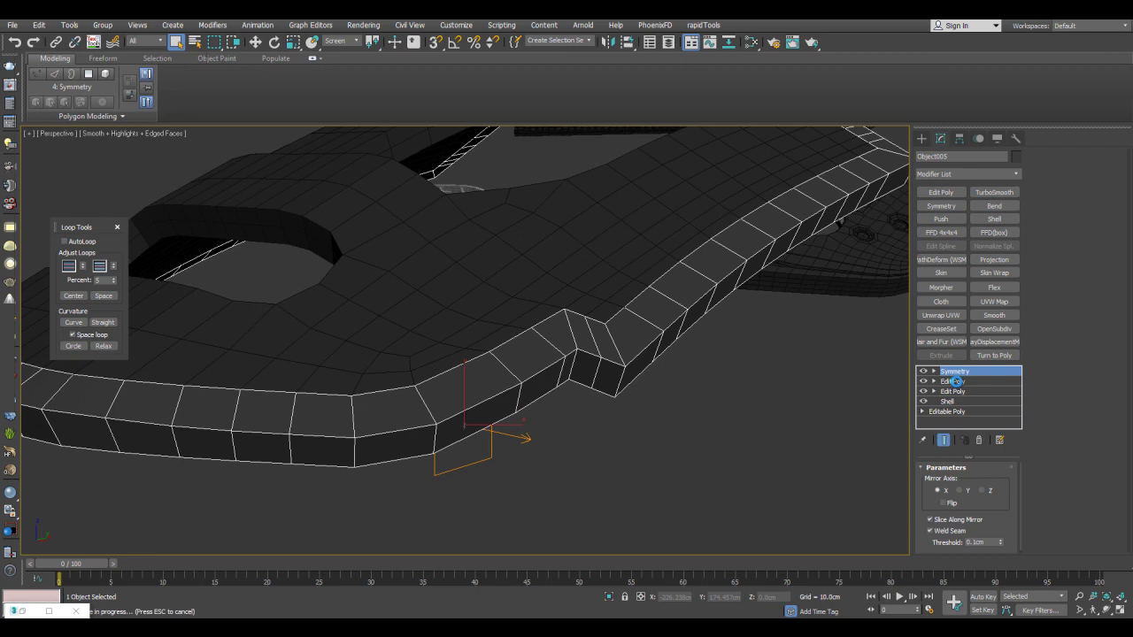
{"action": "left_click", "coordinate": [954, 381]}
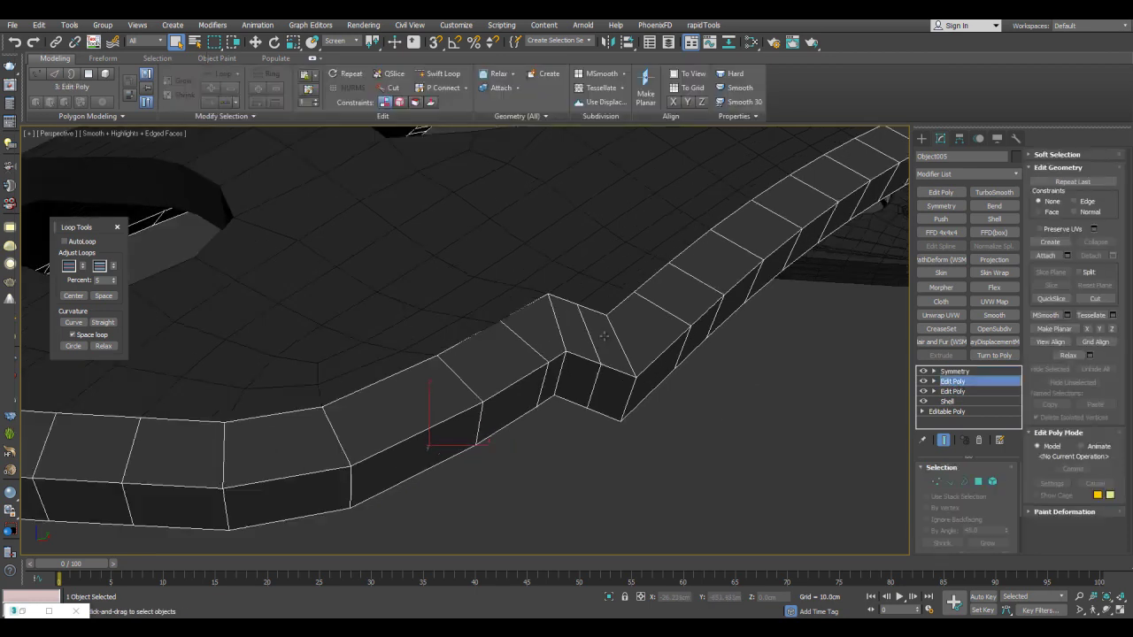
{"action": "middle_click_drag", "start_coordinate": [653, 265], "coordinate": [636, 346], "text": "alt"}
{"action": "key", "text": "2"}
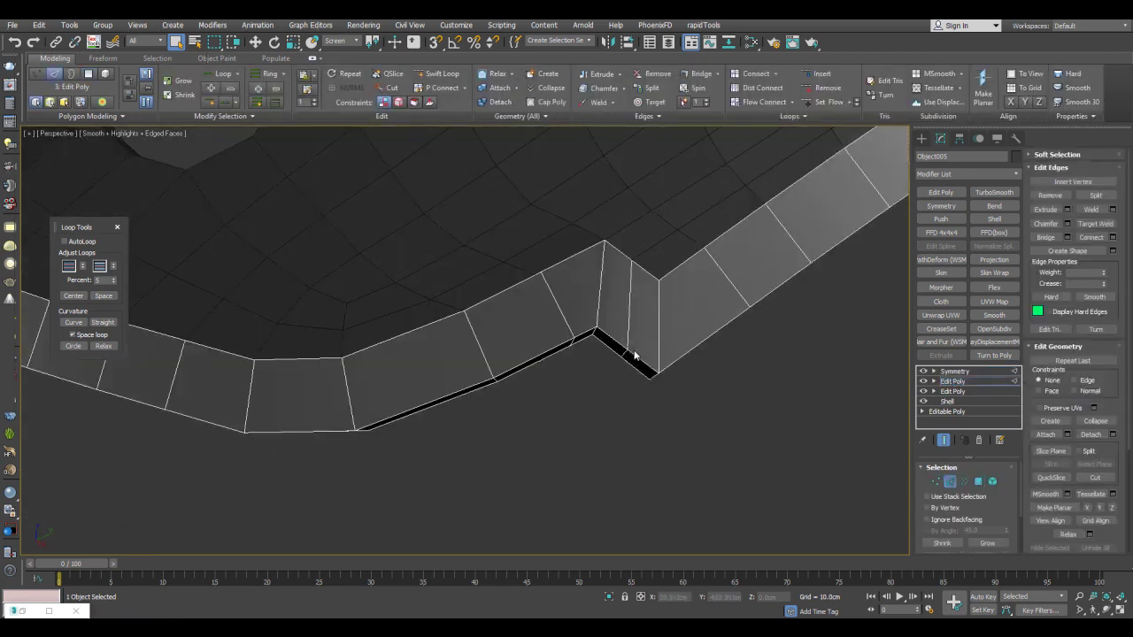
{"action": "left_click_drag", "start_coordinate": [612, 368], "coordinate": [612, 370], "text": "ctrl"}
{"action": "left_click_drag", "start_coordinate": [587, 324], "coordinate": [584, 353], "text": "ctrl"}
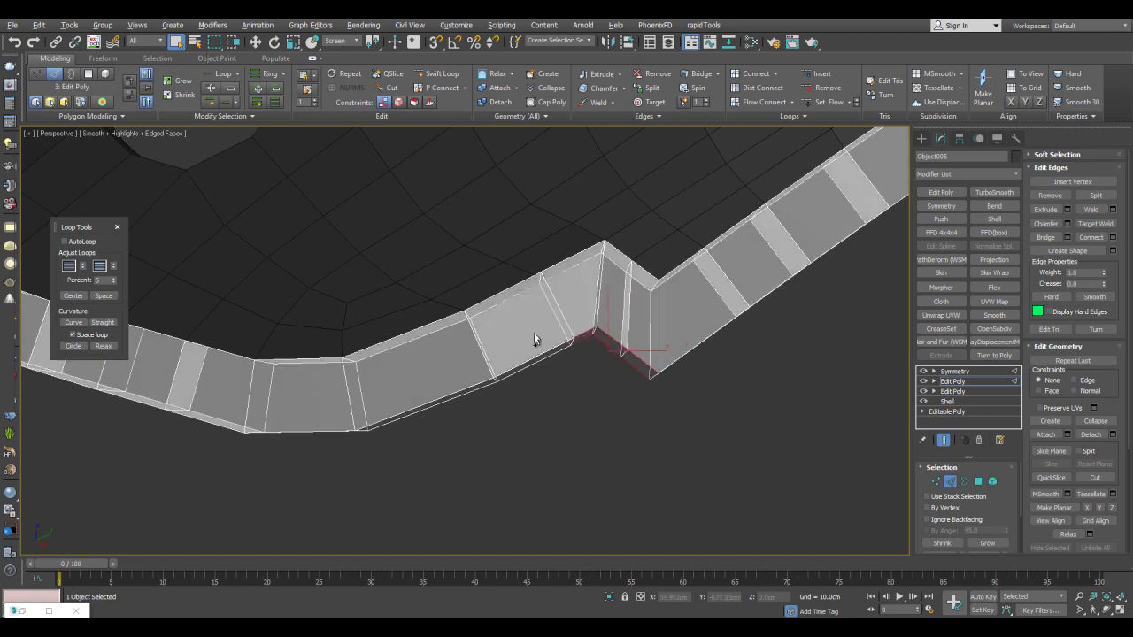
{"action": "key", "text": "alt+x"}
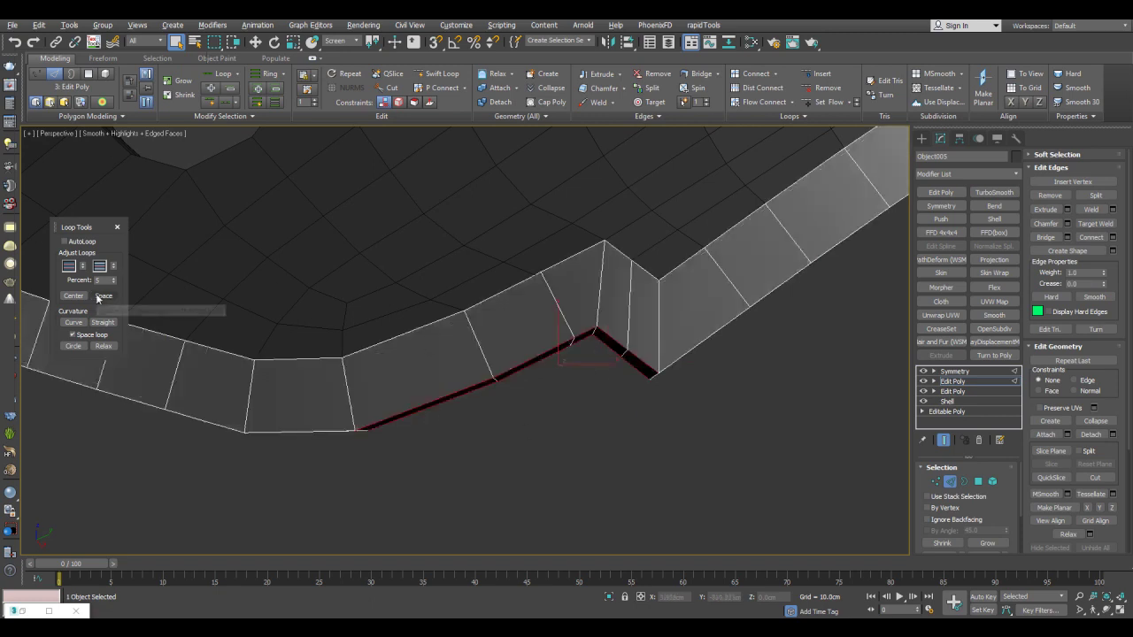
{"action": "left_click", "coordinate": [102, 323]}
{"action": "middle_click_drag", "start_coordinate": [189, 340], "coordinate": [577, 322], "text": "alt"}
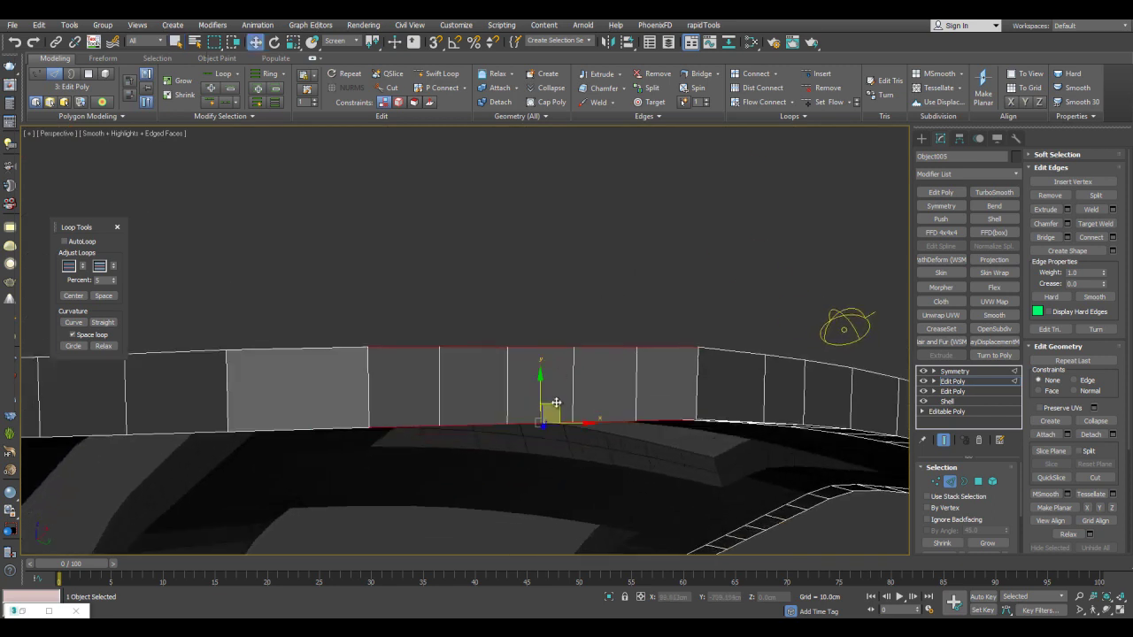
{"action": "middle_click_drag", "start_coordinate": [556, 403], "coordinate": [651, 346], "text": "alt"}
{"action": "scroll", "coordinate": [682, 409], "scroll_direction": "down", "scroll_amount": 5}
{"action": "key", "text": "2"}
{"action": "key", "text": "q"}
Reselect the rim and add another Edit Poly modifier beneath its Symmetry modifier for edge editing.
{"action": "left_click", "coordinate": [714, 381]}
{"action": "left_click", "coordinate": [660, 344]}
{"action": "scroll", "coordinate": [661, 341], "scroll_direction": "up", "scroll_amount": 3}
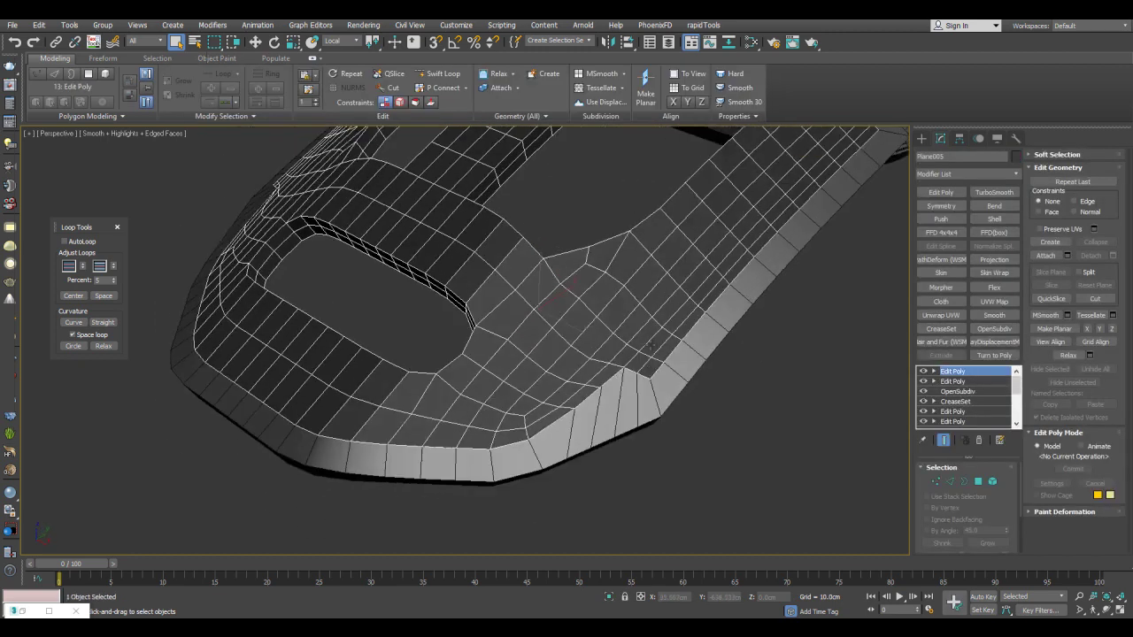
{"action": "left_click", "coordinate": [632, 394]}
{"action": "mouse_move", "coordinate": [660, 396]}
{"action": "middle_mouse_down", "text": "alt"}
{"action": "mouse_move", "coordinate": [665, 413]}
{"action": "mouse_move", "coordinate": [637, 323]}
{"action": "mouse_move", "coordinate": [650, 374]}
{"action": "mouse_move", "coordinate": [710, 329]}
{"action": "mouse_move", "coordinate": [691, 340]}
{"action": "mouse_move", "coordinate": [728, 329]}
{"action": "mouse_move", "coordinate": [673, 336]}
{"action": "mouse_move", "coordinate": [805, 352]}
{"action": "middle_mouse_up", "text": "alt"}
{"action": "scroll", "coordinate": [649, 374], "scroll_direction": "up", "scroll_amount": 3}
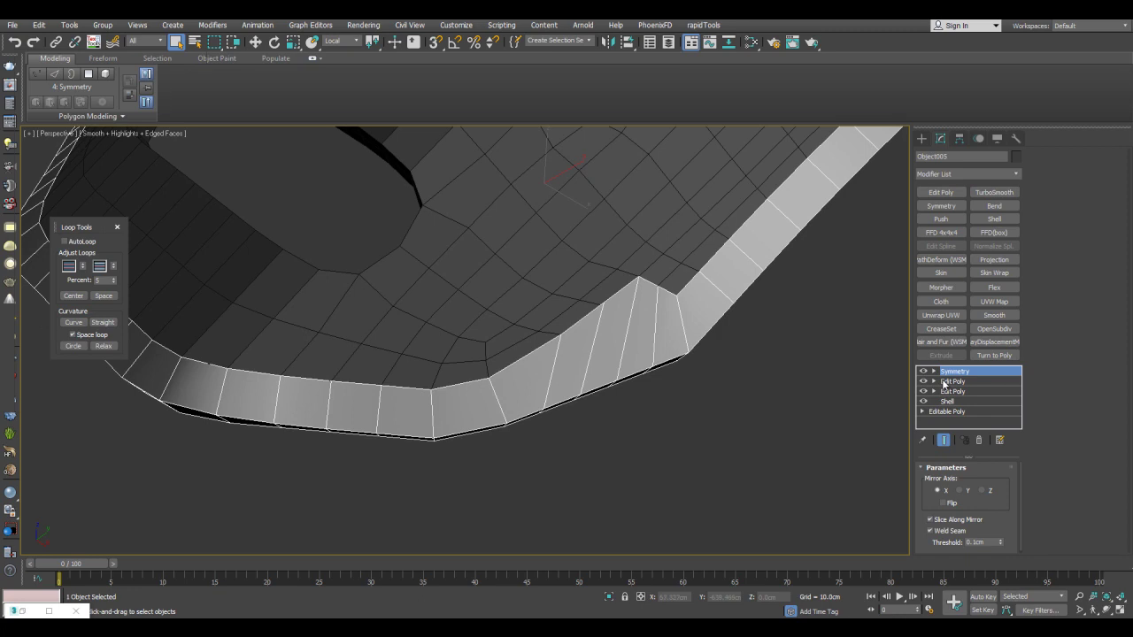
{"action": "left_click", "coordinate": [943, 381]}
{"action": "key", "text": "2"}
{"action": "middle_click_drag", "start_coordinate": [727, 327], "coordinate": [794, 344]}
{"action": "left_click", "coordinate": [766, 353]}
{"action": "scroll", "coordinate": [794, 345], "scroll_direction": "up", "scroll_amount": 3}
{"action": "middle_click_drag", "start_coordinate": [705, 339], "coordinate": [703, 348]}
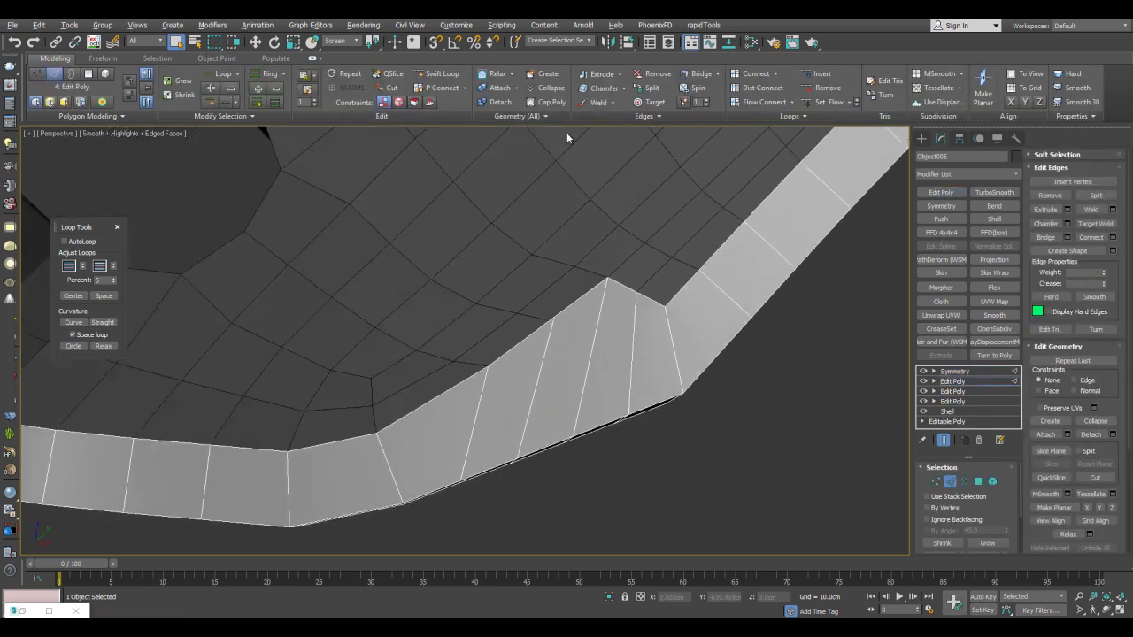
Insert two Swift Loop edge loops along the rim's top face, one close to the inner border and one close to the outer border.
{"action": "left_click", "coordinate": [447, 74]}
{"action": "scroll", "coordinate": [668, 307], "scroll_direction": "up", "scroll_amount": 2}
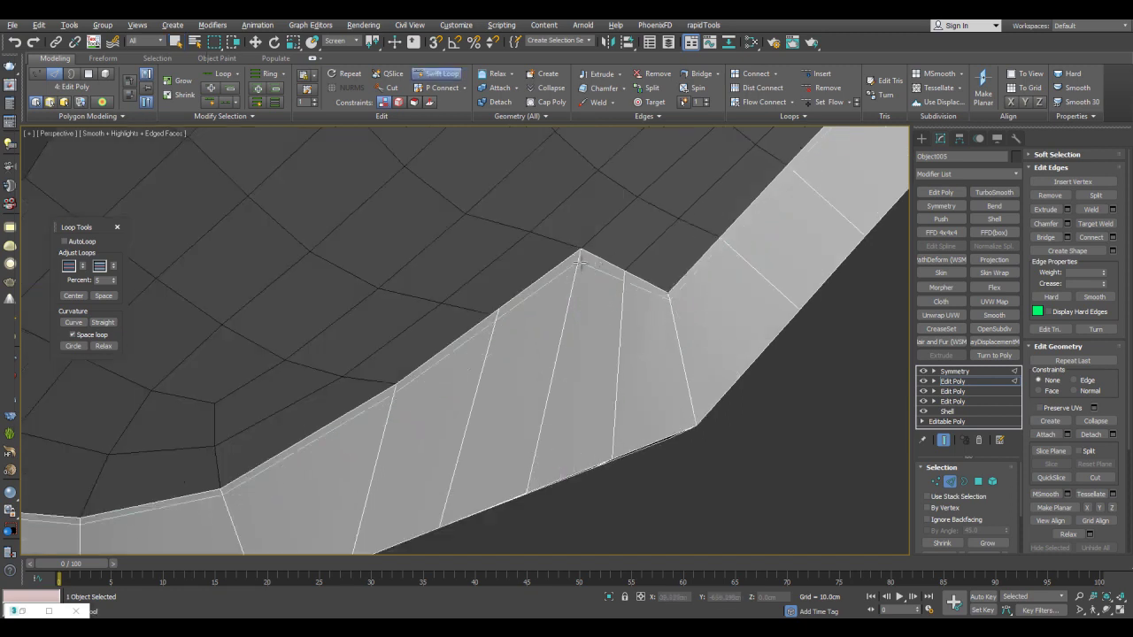
{"action": "left_click", "coordinate": [680, 337]}
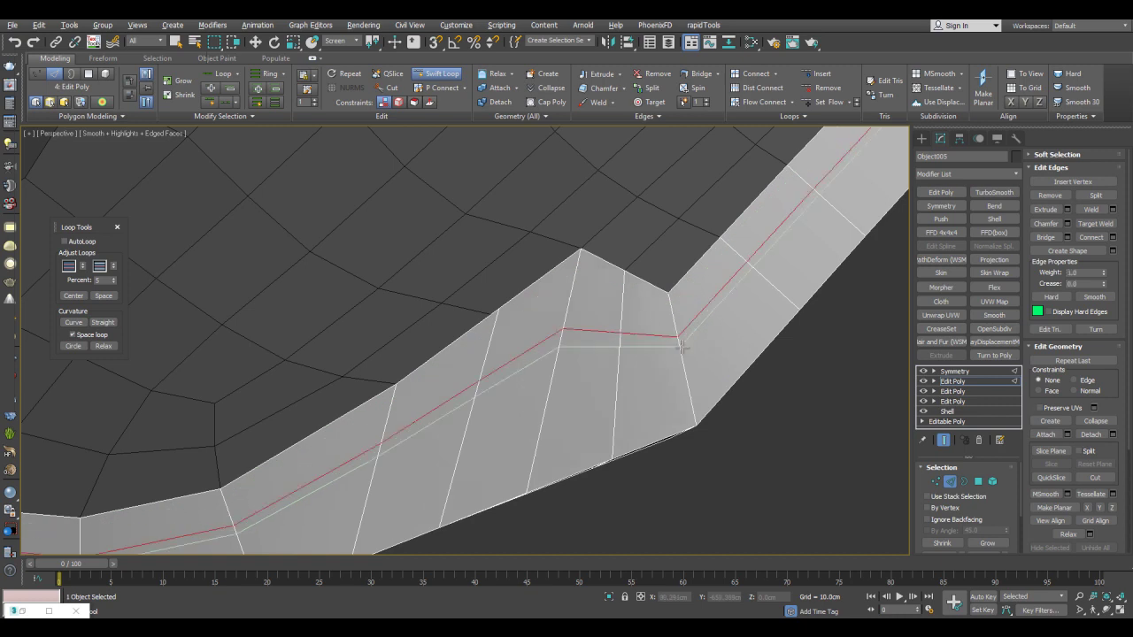
{"action": "left_click_drag", "start_coordinate": [687, 330], "coordinate": [680, 303]}
{"action": "middle_click_drag", "start_coordinate": [700, 371], "coordinate": [699, 316]}
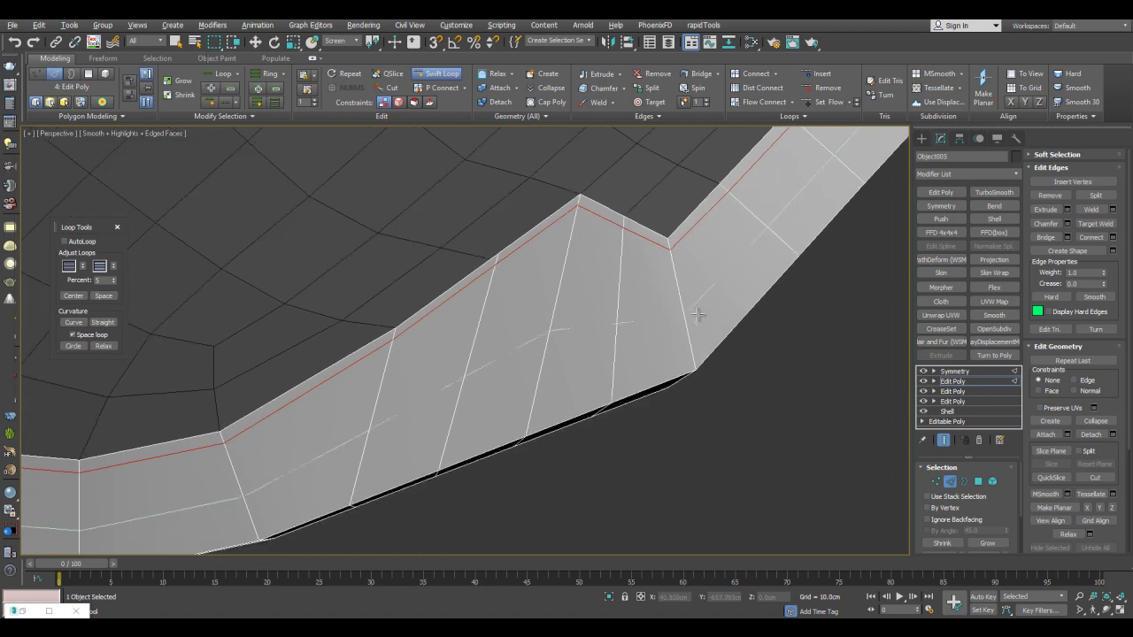
{"action": "left_click", "coordinate": [689, 319]}
{"action": "left_click_drag", "start_coordinate": [699, 304], "coordinate": [699, 339]}
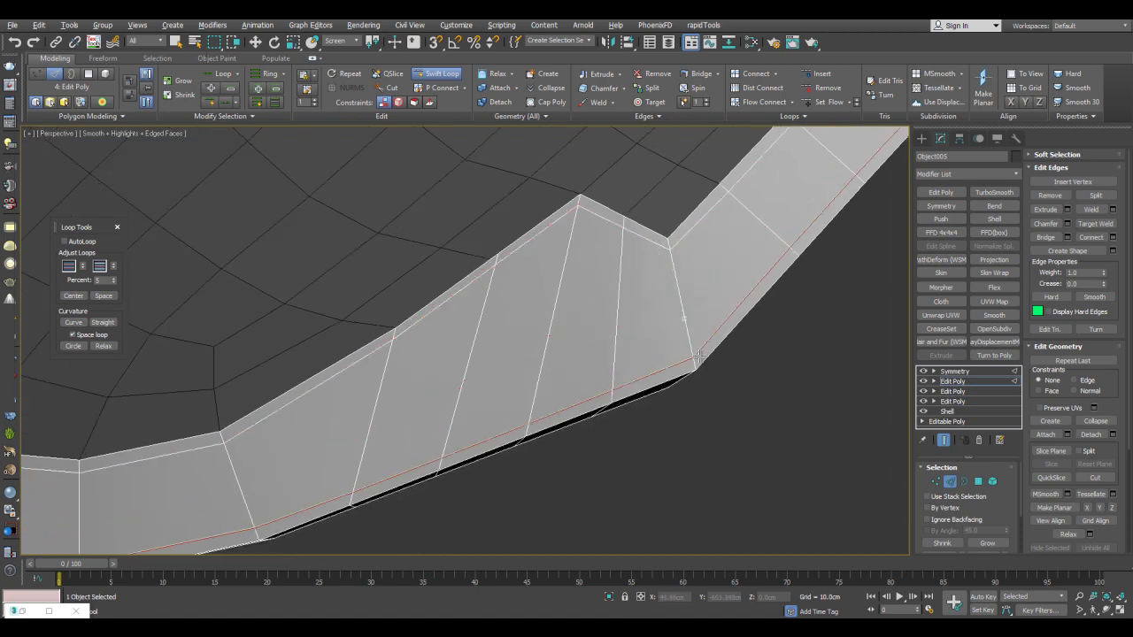
{"action": "right_click", "coordinate": [700, 357]}
Select the top faces between the two new loops in the widened notch area and bevel them inward into a recess.
{"action": "middle_click_drag", "start_coordinate": [726, 363], "coordinate": [695, 314], "text": "alt"}
{"action": "key", "text": "4"}
{"action": "mouse_move", "coordinate": [695, 313]}
{"action": "left_mouse_down"}
{"action": "mouse_move", "coordinate": [605, 326]}
{"action": "mouse_move", "coordinate": [467, 378]}
{"action": "left_mouse_up"}
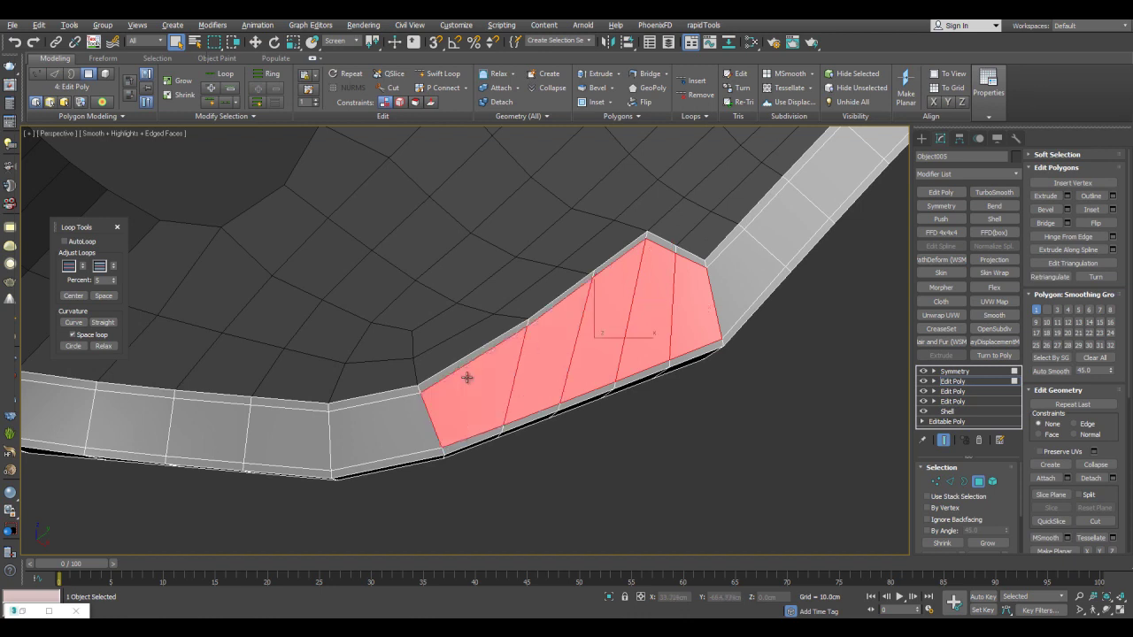
{"action": "scroll", "coordinate": [620, 339], "scroll_direction": "up", "scroll_amount": 3}
{"action": "middle_click_drag", "start_coordinate": [731, 249], "coordinate": [701, 266]}
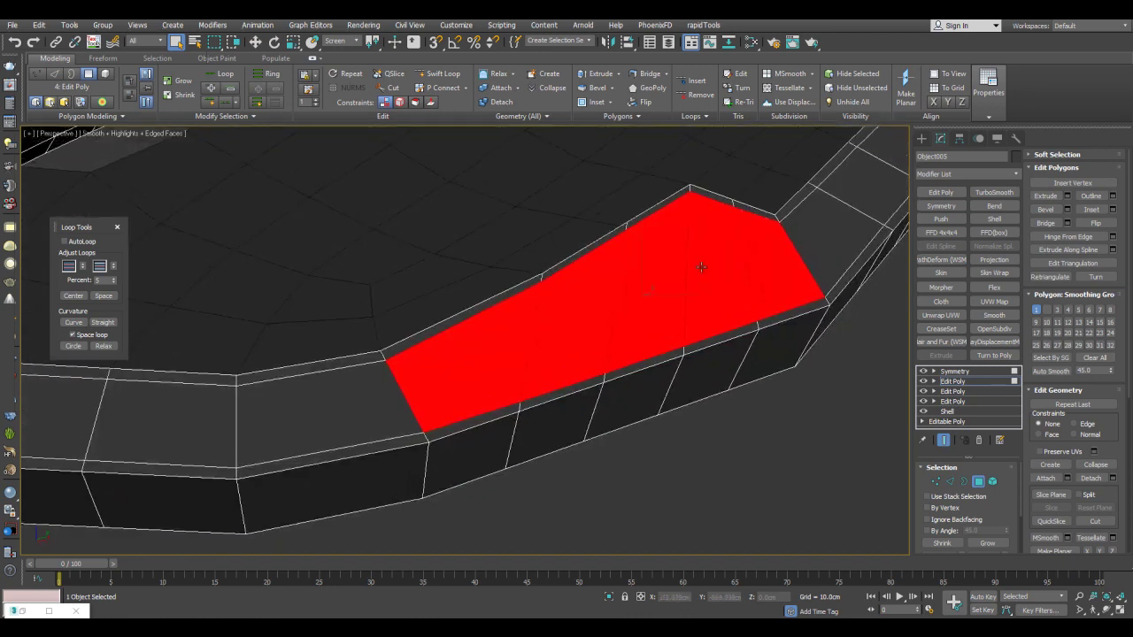
{"action": "left_click_drag", "start_coordinate": [695, 255], "coordinate": [720, 246]}
{"action": "left_click_drag", "start_coordinate": [650, 287], "coordinate": [650, 303]}
{"action": "key", "text": "ctrl+shift+b"}
{"action": "left_click_drag", "start_coordinate": [672, 265], "coordinate": [676, 281]}
{"action": "middle_click_drag", "start_coordinate": [675, 281], "coordinate": [609, 320], "text": "alt"}
Slide the edge at the narrow end of the recess floor inward along its neighbouring edges using the Edge constraint.
{"action": "key", "text": "2"}
{"action": "key", "text": "w"}
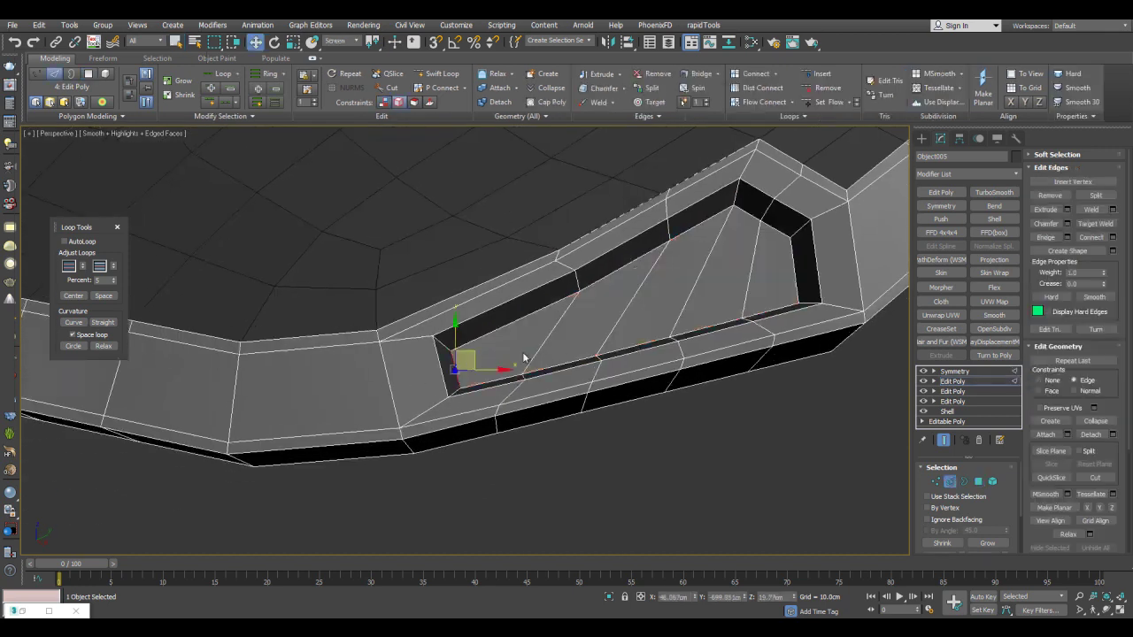
{"action": "left_click_drag", "start_coordinate": [468, 354], "coordinate": [525, 354]}
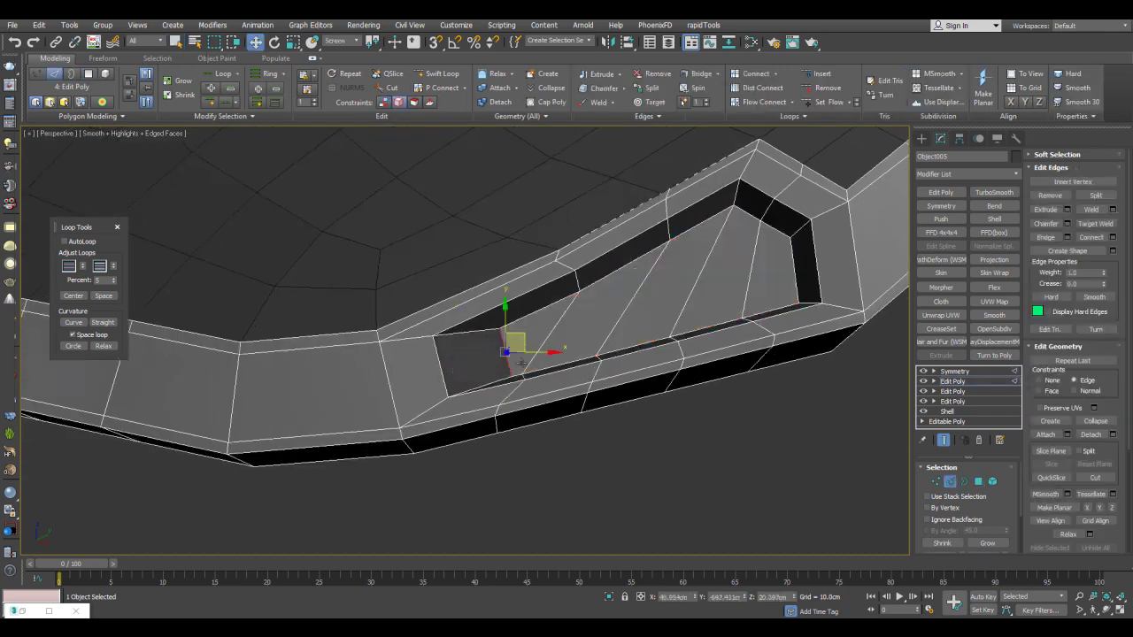
{"action": "scroll", "coordinate": [535, 361], "scroll_direction": "up", "scroll_amount": 3}
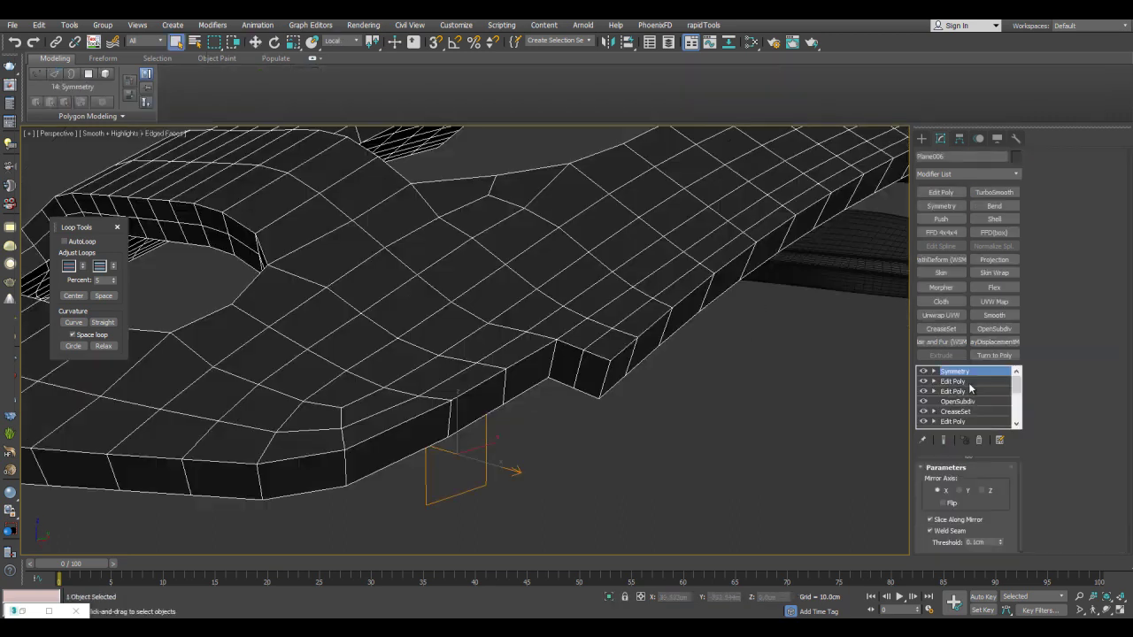
Add an Edit Poly modifier beneath the Symmetry of plate Plane006 and detach its outer side face loop as a clone named Object006.
{"action": "left_click", "coordinate": [965, 381]}
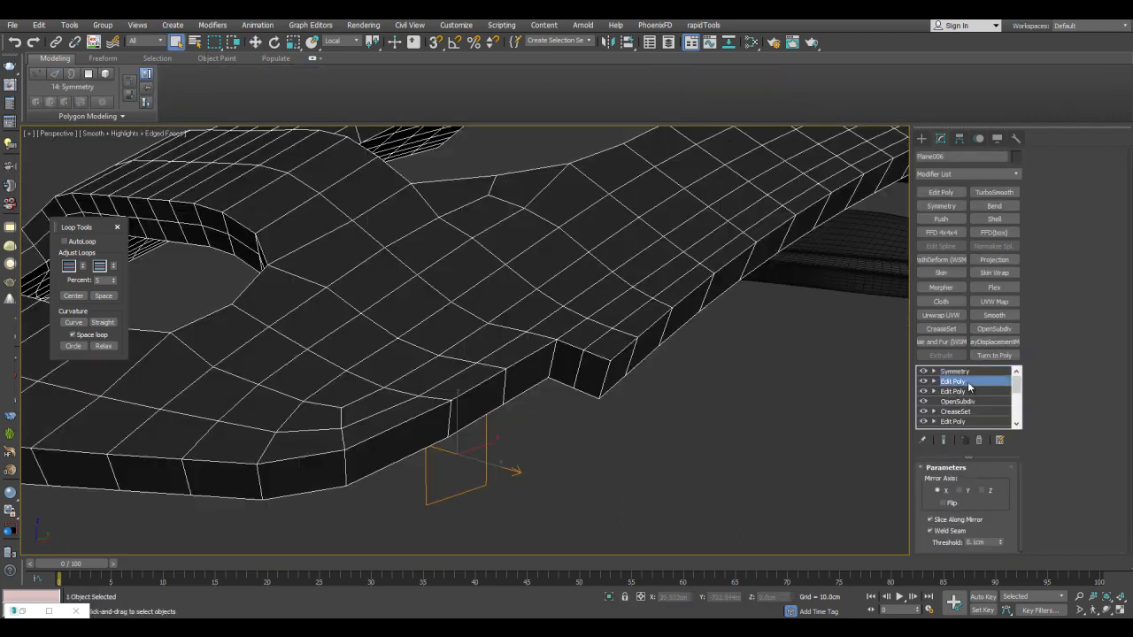
{"action": "left_click", "coordinate": [958, 193]}
{"action": "key", "text": "4"}
{"action": "scroll", "coordinate": [635, 349], "scroll_direction": "down", "scroll_amount": 5}
{"action": "mouse_move", "coordinate": [635, 349]}
{"action": "middle_mouse_down", "text": "alt"}
{"action": "mouse_move", "coordinate": [540, 399]}
{"action": "mouse_move", "coordinate": [625, 354]}
{"action": "mouse_move", "coordinate": [642, 362]}
{"action": "middle_mouse_up", "text": "alt"}
{"action": "scroll", "coordinate": [589, 356], "scroll_direction": "up", "scroll_amount": 5}
{"action": "left_click", "coordinate": [566, 371]}
{"action": "left_click", "coordinate": [551, 368], "text": "shift"}
{"action": "middle_click_drag", "start_coordinate": [564, 367], "coordinate": [619, 467]}
{"action": "scroll", "coordinate": [600, 361], "scroll_direction": "down", "scroll_amount": 4}
{"action": "key", "text": "alt+d"}
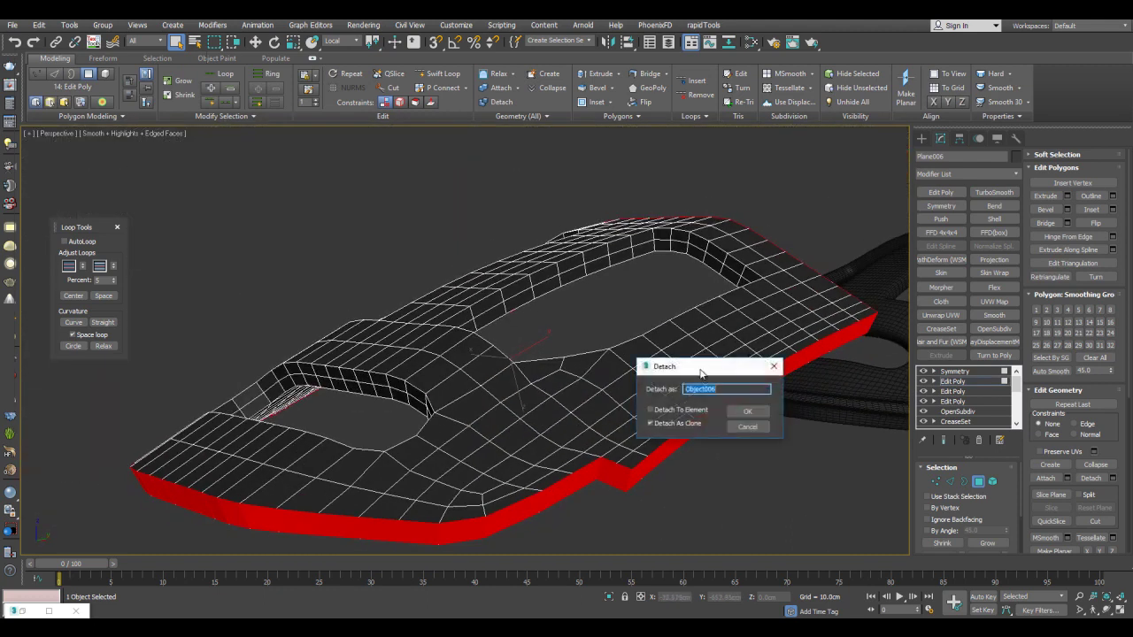
{"action": "left_click", "coordinate": [747, 414]}
{"action": "key", "text": "4"}
Select the detached side strip and apply a Shell modifier with an outer amount of 1.71 cm.
{"action": "left_click", "coordinate": [618, 475]}
{"action": "scroll", "coordinate": [727, 458], "scroll_direction": "up", "scroll_amount": 4}
{"action": "middle_click_drag", "start_coordinate": [728, 457], "coordinate": [744, 390], "text": "alt"}
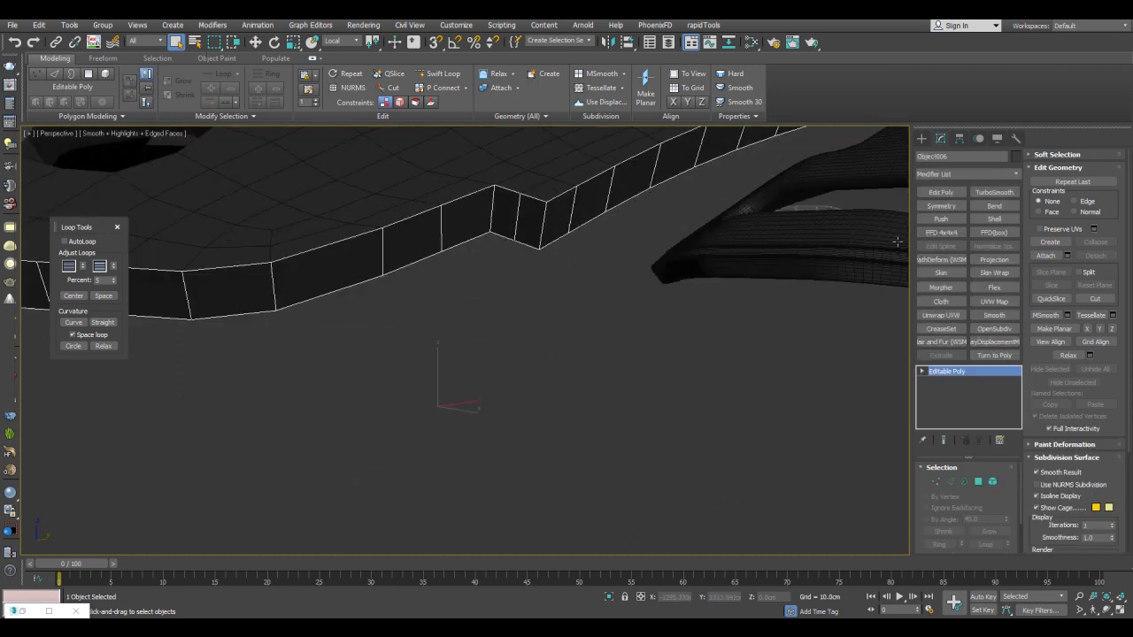
{"action": "left_click", "coordinate": [1004, 220]}
{"action": "left_click_drag", "start_coordinate": [1003, 499], "coordinate": [1006, 393]}
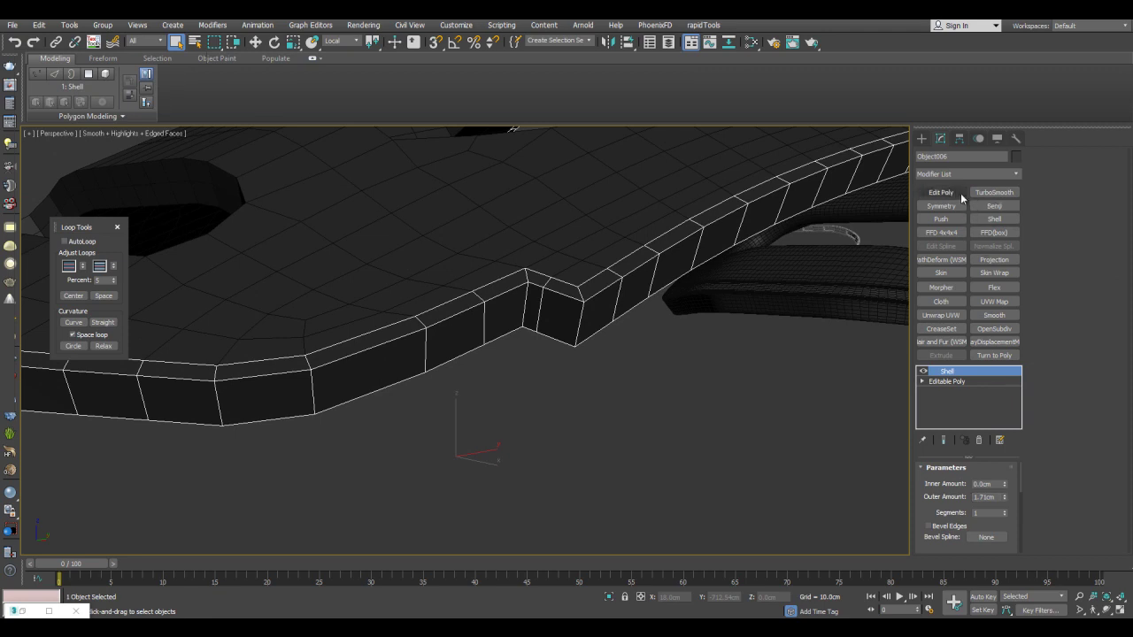
Add an Edit Poly modifier to the shelled strip and detach its outer side face loop as a clone.
{"action": "key", "text": "4"}
{"action": "left_click", "coordinate": [559, 311]}
{"action": "left_click", "coordinate": [598, 313], "text": "shift"}
{"action": "middle_click_drag", "start_coordinate": [658, 289], "coordinate": [667, 309]}
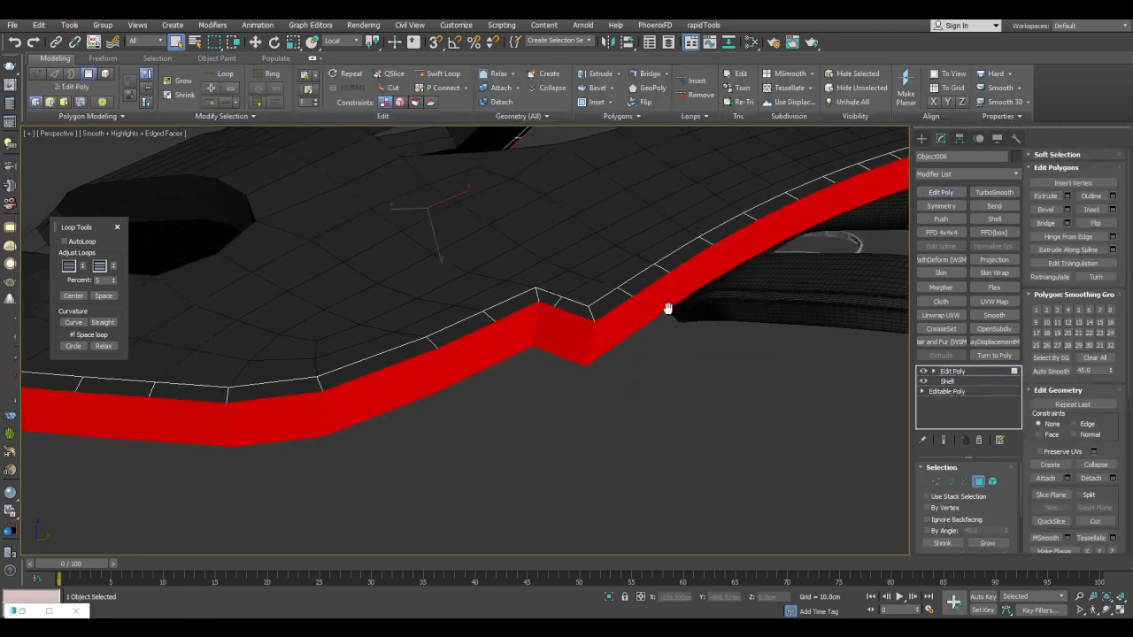
{"action": "key", "text": "alt+d"}
{"action": "left_click", "coordinate": [748, 413]}
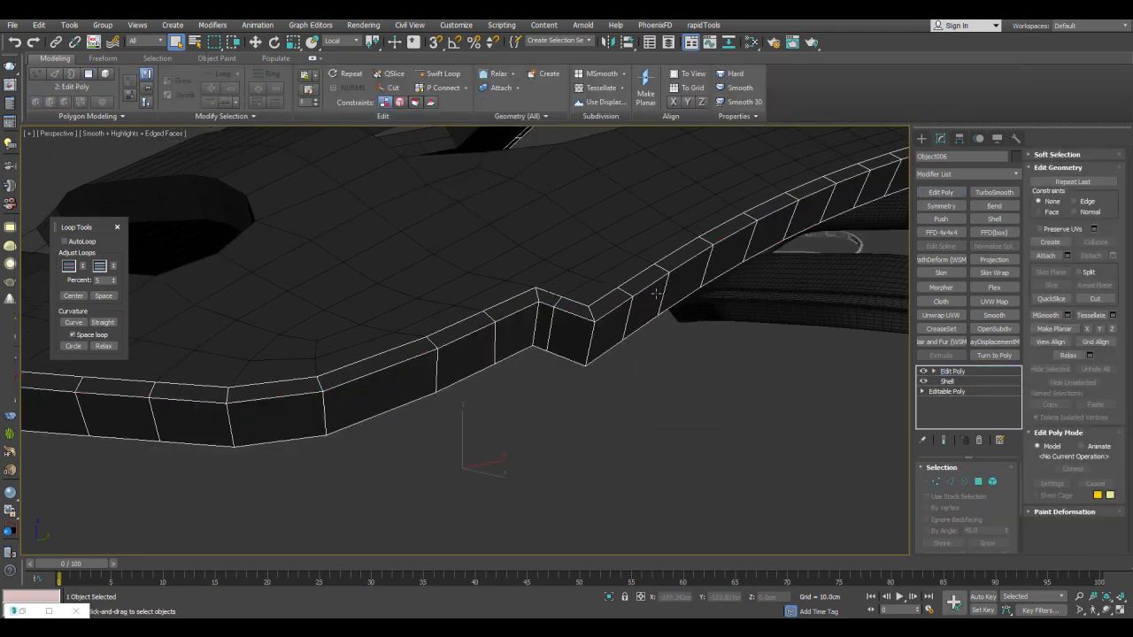
Select the newly detached outer strip and apply a Shell modifier with an outer amount of 1 cm.
{"action": "left_click", "coordinate": [656, 294]}
{"action": "key", "text": "m"}
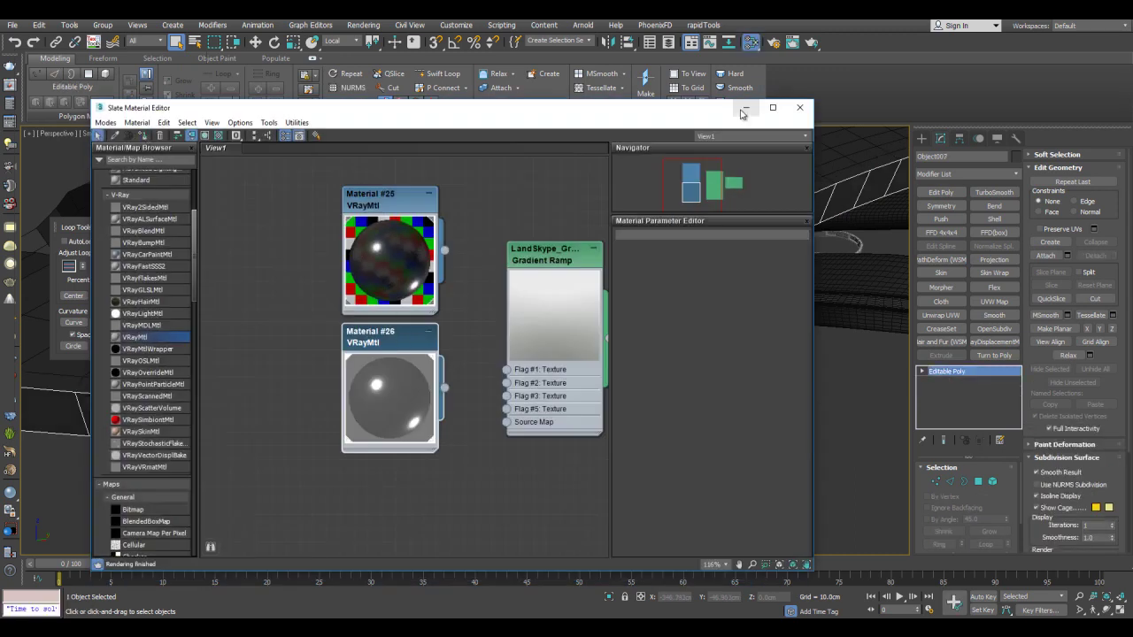
{"action": "left_click", "coordinate": [744, 110]}
{"action": "left_click", "coordinate": [1006, 219]}
{"action": "middle_click_drag", "start_coordinate": [814, 342], "coordinate": [814, 346], "text": "alt"}
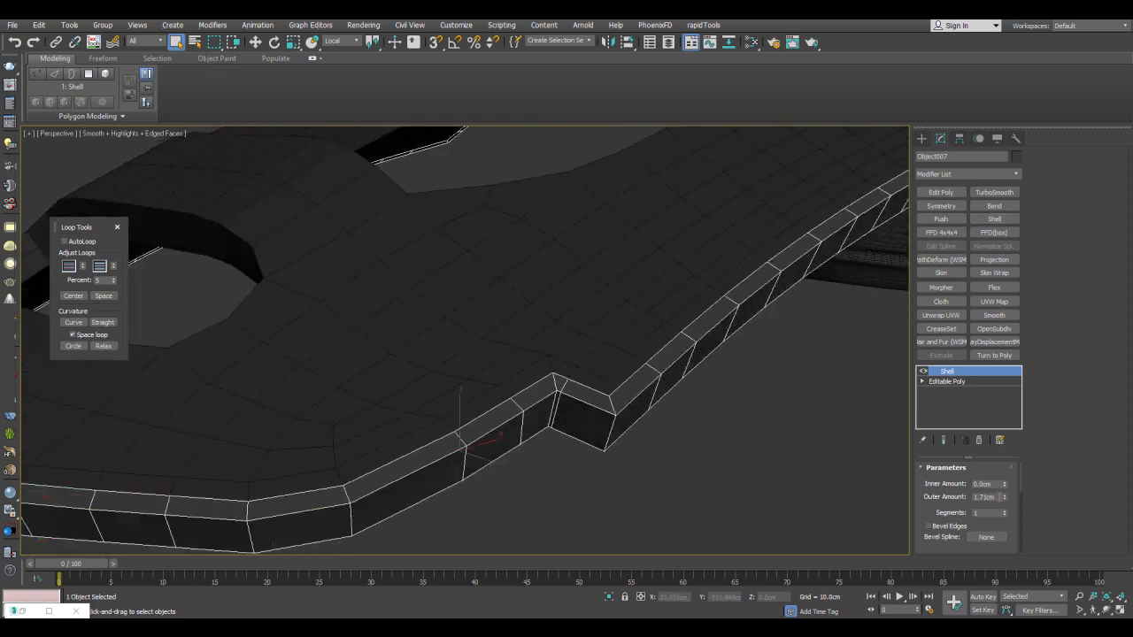
{"action": "type", "text": "1"}
{"action": "key", "text": "Return"}
{"action": "middle_click_drag", "start_coordinate": [788, 425], "coordinate": [769, 393]}
Add an Edit Poly modifier to the outer strip and another to the inner strip Object006.
{"action": "left_click", "coordinate": [941, 192]}
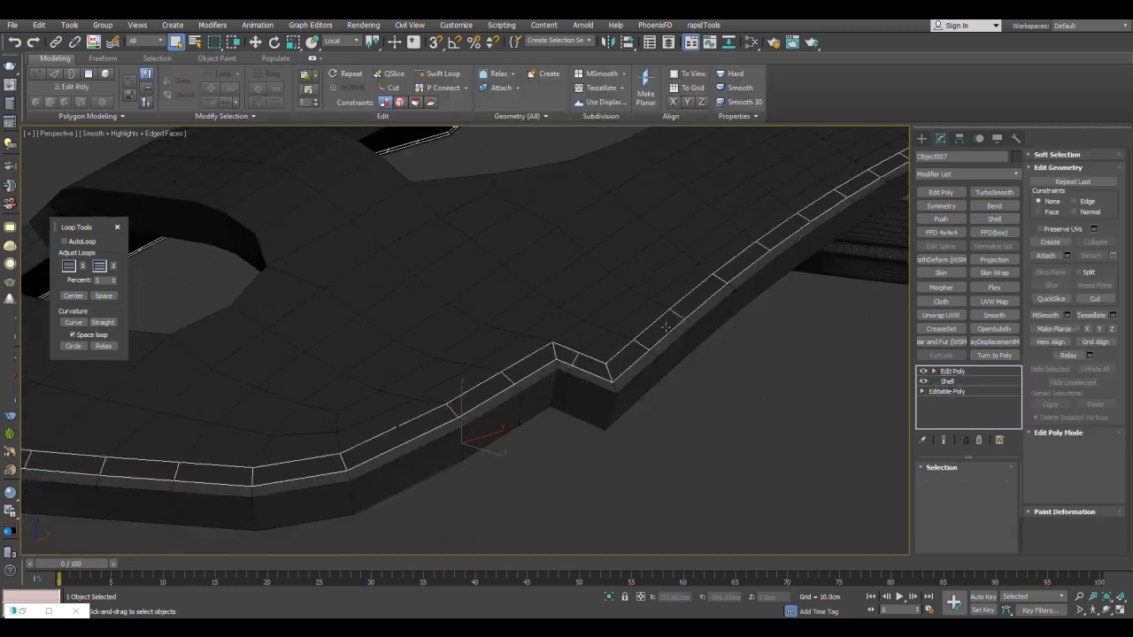
{"action": "left_click", "coordinate": [957, 194]}
{"action": "middle_click_drag", "start_coordinate": [790, 273], "coordinate": [556, 421], "text": "alt"}
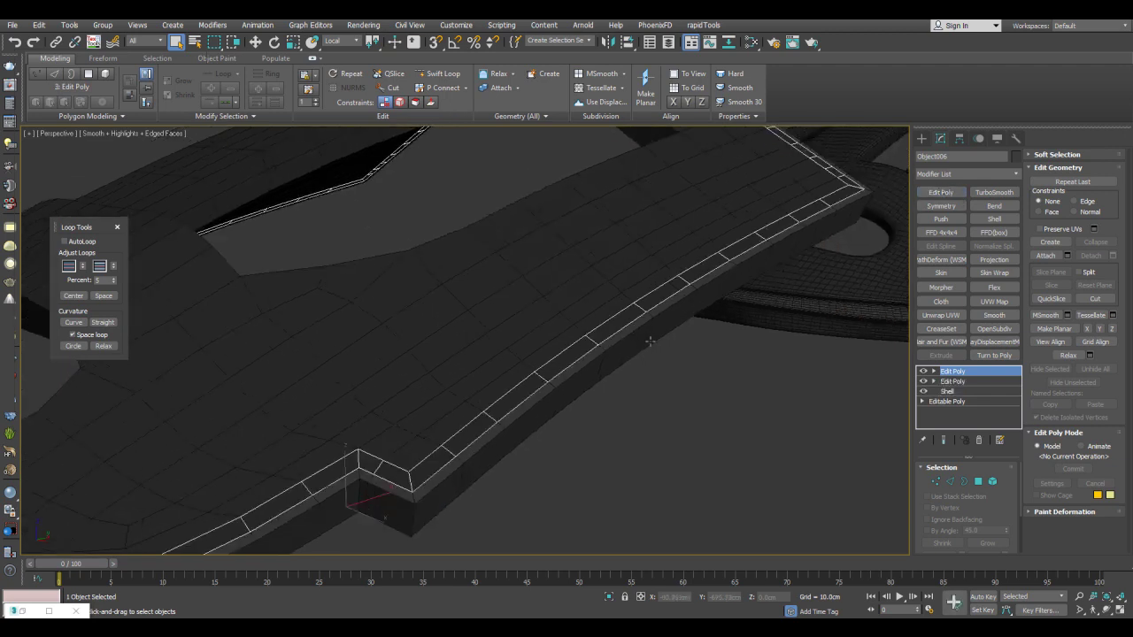
Select the outer strip's side faces from the notch to the far corner and bevel them outward.
{"action": "key", "text": "4"}
{"action": "middle_click_drag", "start_coordinate": [596, 348], "coordinate": [603, 363]}
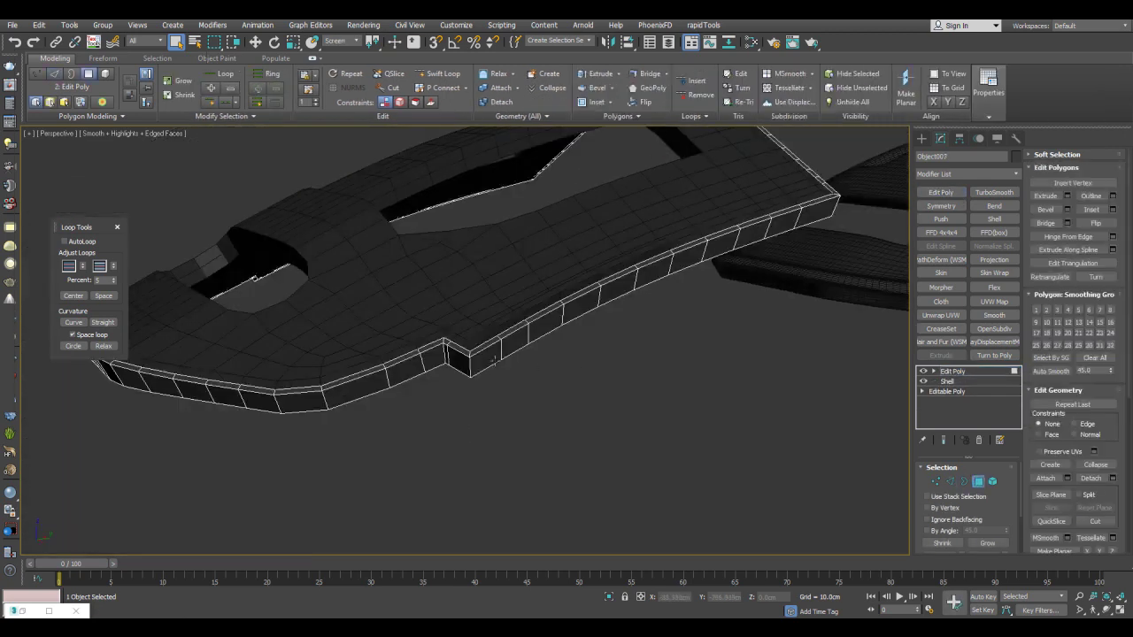
{"action": "left_click", "coordinate": [492, 360]}
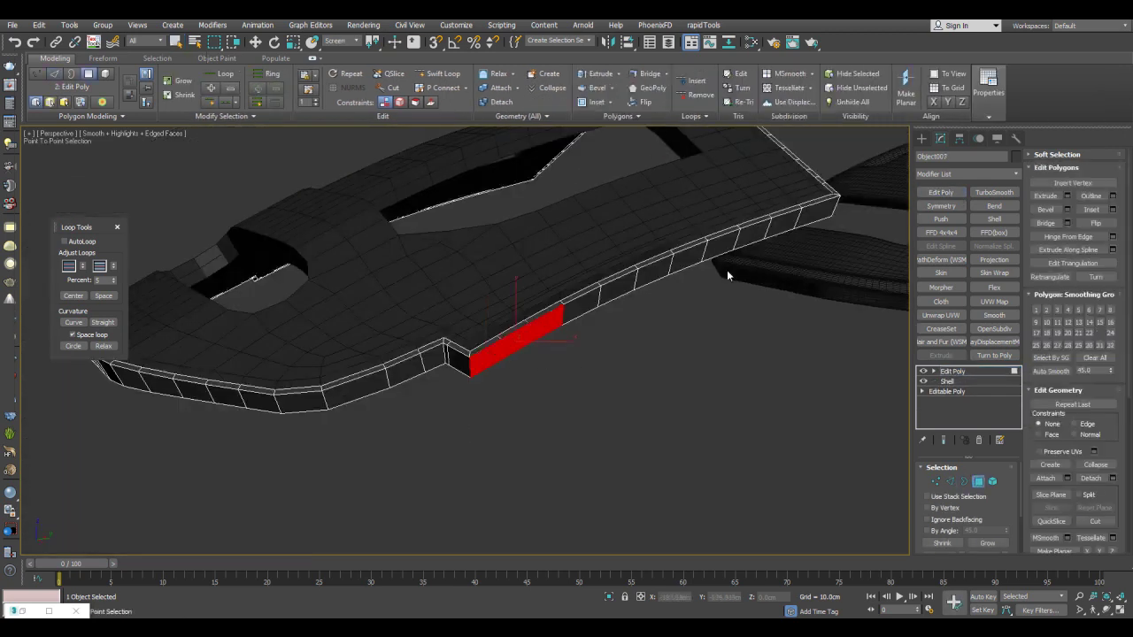
{"action": "left_click", "coordinate": [816, 217]}
{"action": "key", "text": "ctrl+shift+b"}
{"action": "left_click_drag", "start_coordinate": [815, 217], "coordinate": [816, 212]}
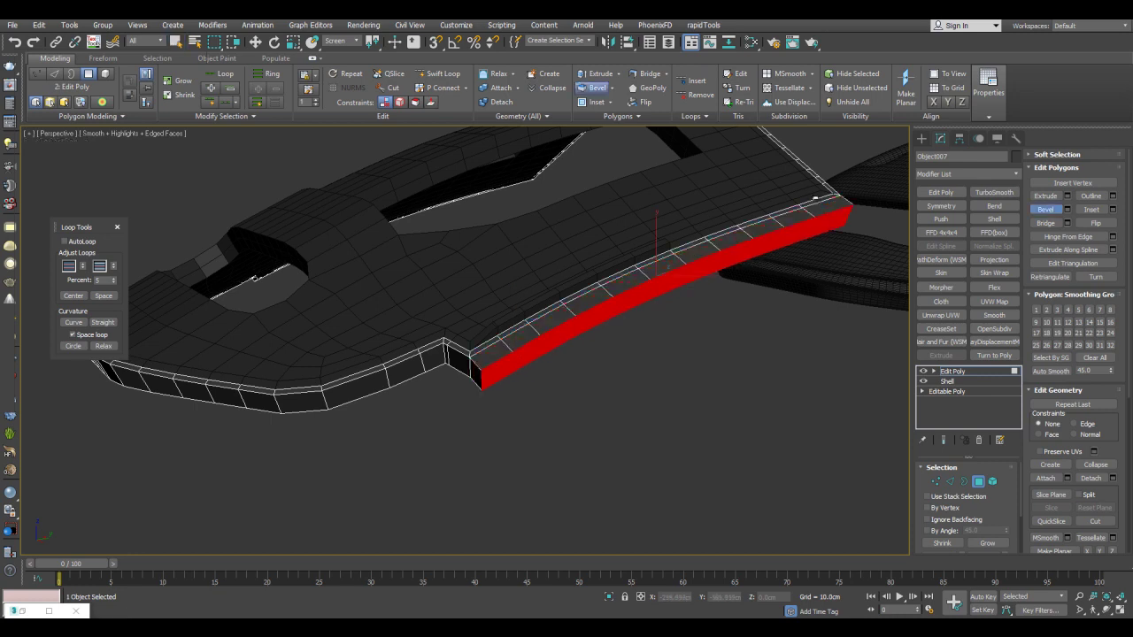
Bevel the outer strip's side faces on the other side of the notch outward as a group, with a height of 3.305 cm.
{"action": "middle_click_drag", "start_coordinate": [473, 324], "coordinate": [685, 250]}
{"action": "scroll", "coordinate": [685, 251], "scroll_direction": "up", "scroll_amount": 3}
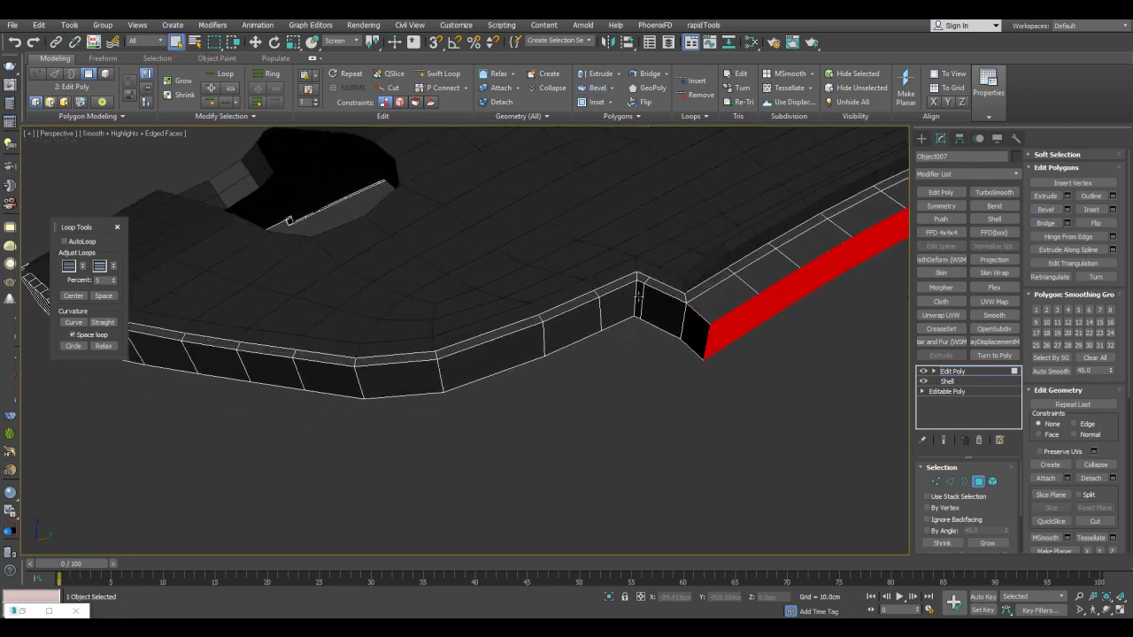
{"action": "left_click", "coordinate": [639, 298]}
{"action": "left_click", "coordinate": [615, 308], "text": "ctrl"}
{"action": "left_click", "coordinate": [591, 321], "text": "ctrl"}
{"action": "left_click", "coordinate": [503, 349], "text": "ctrl"}
{"action": "middle_click_drag", "start_coordinate": [649, 325], "coordinate": [659, 325]}
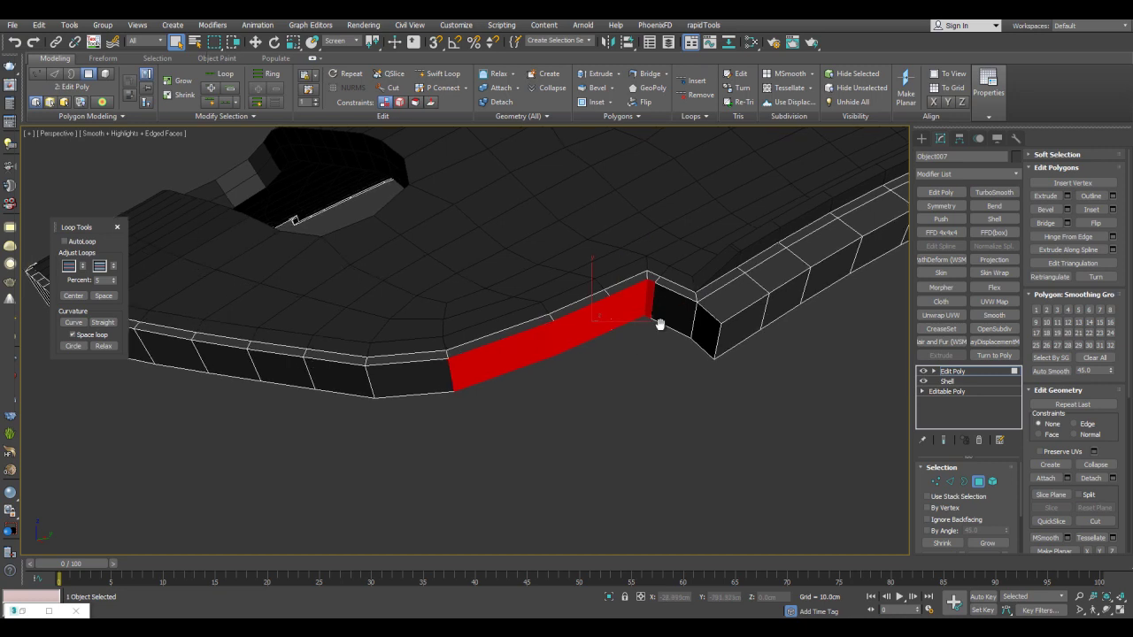
{"action": "left_click_drag", "start_coordinate": [659, 325], "coordinate": [672, 342]}
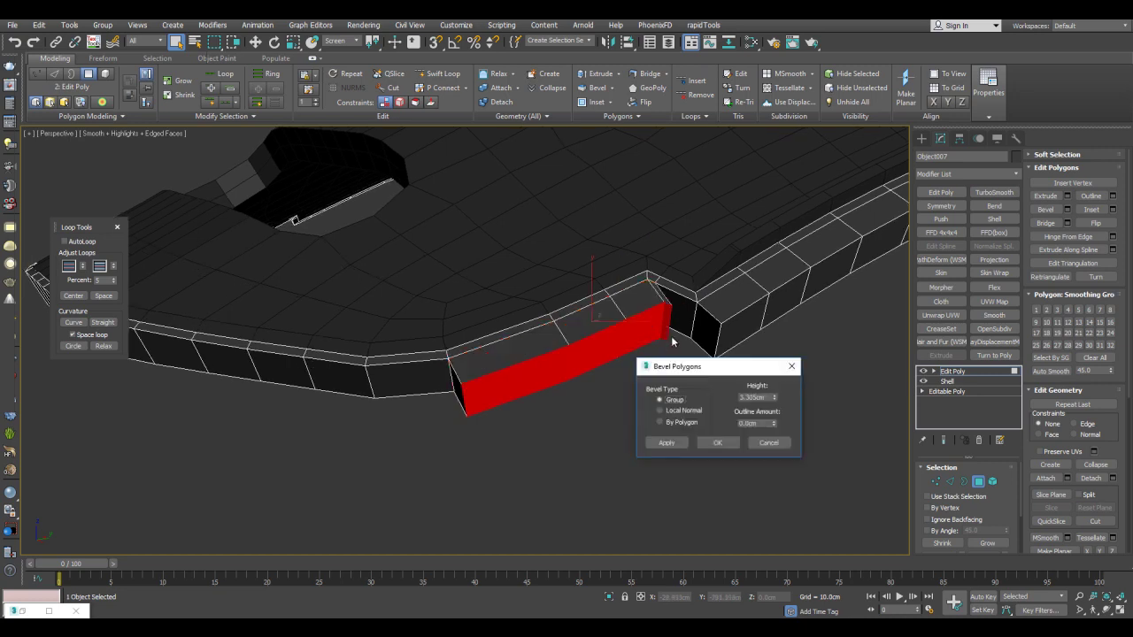
{"action": "left_click", "coordinate": [733, 443]}
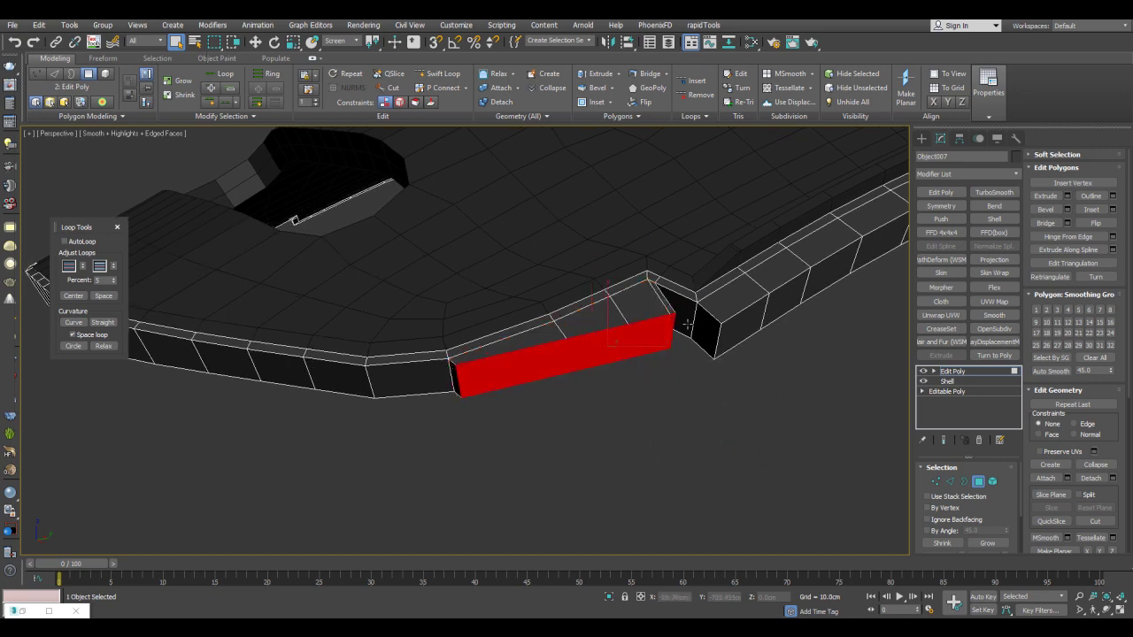
Bevel the selected side faces of the outer strip outward once more.
{"action": "key", "text": "ctrl+shift+b"}
{"action": "left_click", "coordinate": [713, 446]}
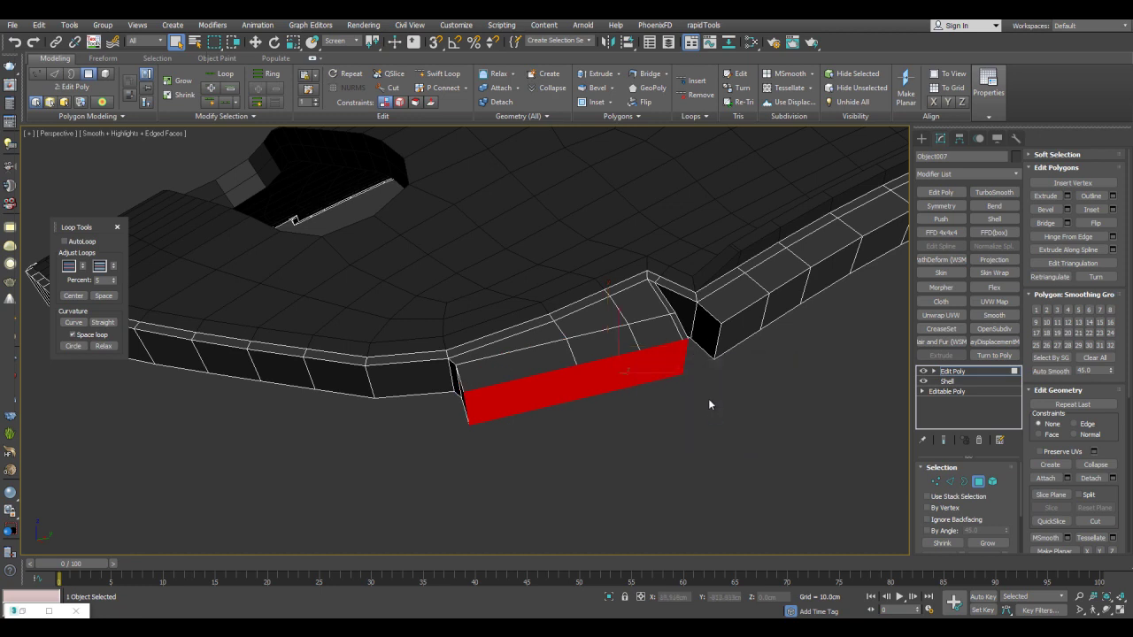
{"action": "key", "text": "z"}
{"action": "scroll", "coordinate": [676, 368], "scroll_direction": "down", "scroll_amount": 3}
Delete the end faces of the thickened section that border the gap at the notch.
{"action": "middle_click_drag", "start_coordinate": [675, 368], "coordinate": [719, 244], "text": "alt"}
{"action": "key", "text": "2"}
{"action": "key", "text": "4"}
{"action": "left_click", "coordinate": [630, 326]}
{"action": "left_click", "coordinate": [645, 290], "text": "ctrl"}
{"action": "left_click", "coordinate": [675, 282], "text": "ctrl"}
{"action": "left_click", "coordinate": [716, 296], "text": "ctrl"}
{"action": "key", "text": "Delete"}
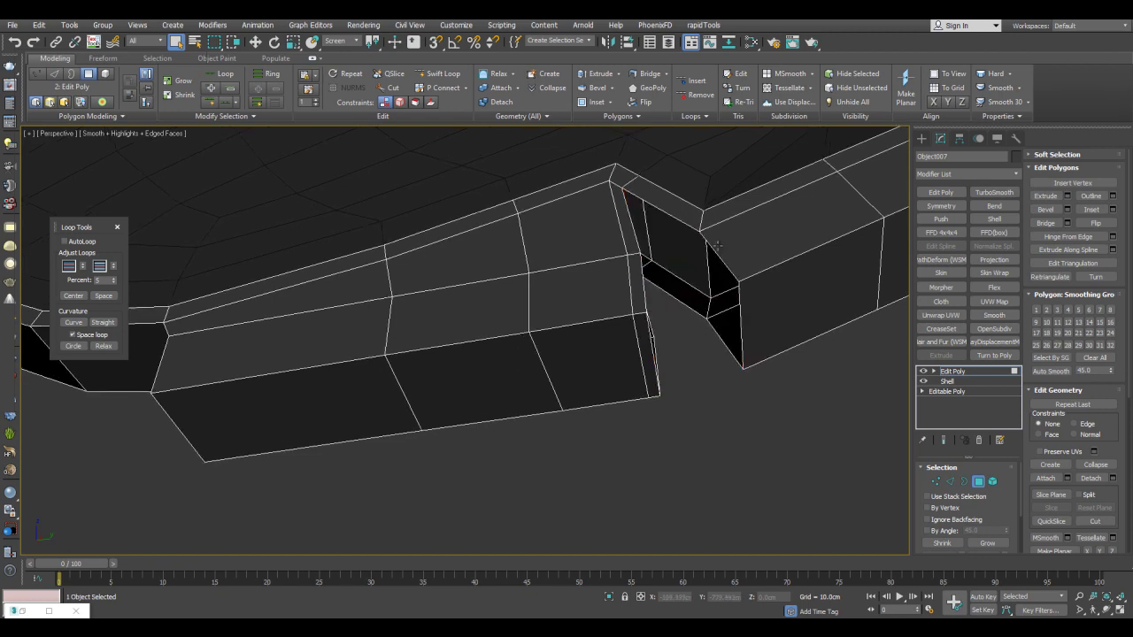
Target-weld the open end vertices of the thickened section to the matching strip vertices across the notch gap.
{"action": "key", "text": "1"}
{"action": "left_click", "coordinate": [699, 232]}
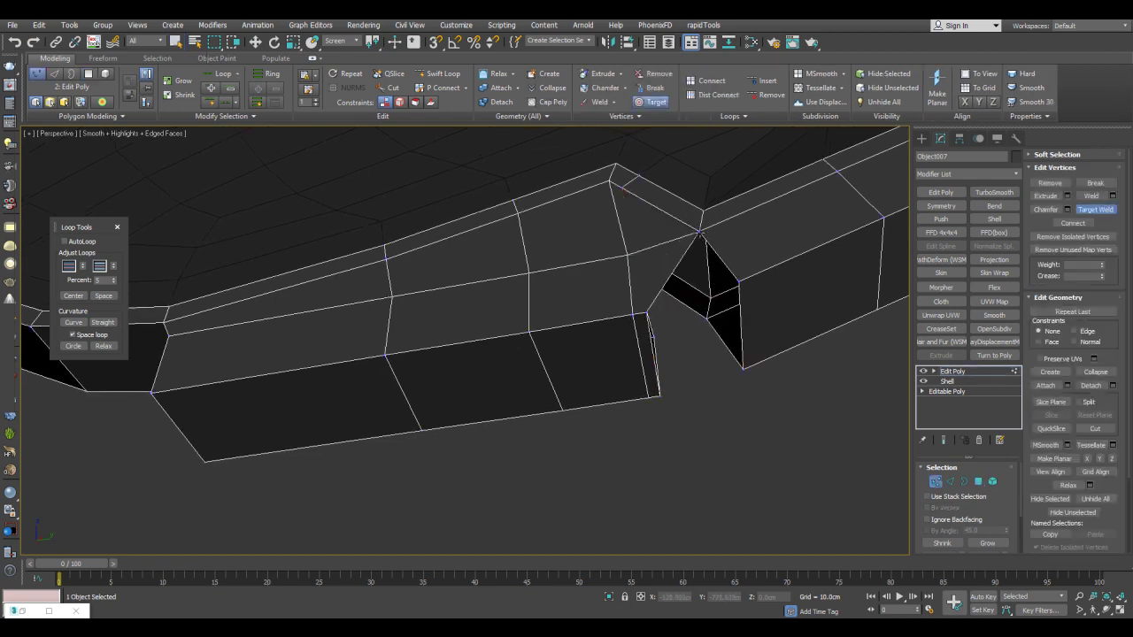
{"action": "left_click", "coordinate": [742, 284]}
{"action": "key", "text": "alt+x"}
{"action": "left_click", "coordinate": [739, 364]}
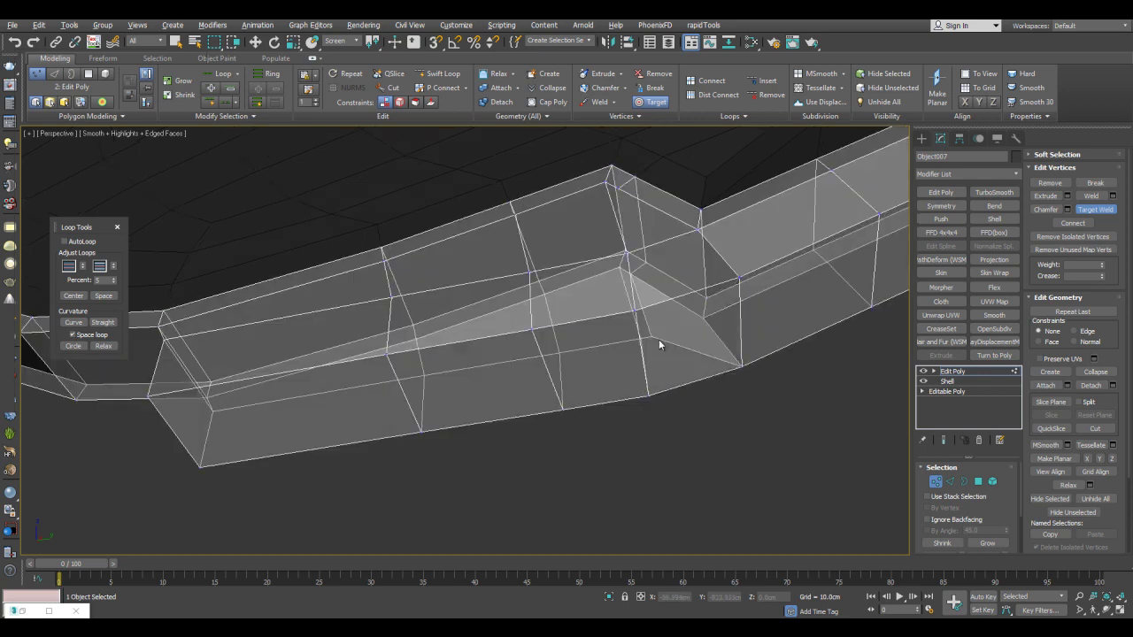
{"action": "key", "text": "alt+x"}
{"action": "middle_click_drag", "start_coordinate": [700, 318], "coordinate": [741, 299], "text": "alt"}
{"action": "scroll", "coordinate": [741, 302], "scroll_direction": "down", "scroll_amount": 3}
{"action": "key", "text": "1"}
{"action": "key", "text": "ctrl+d"}
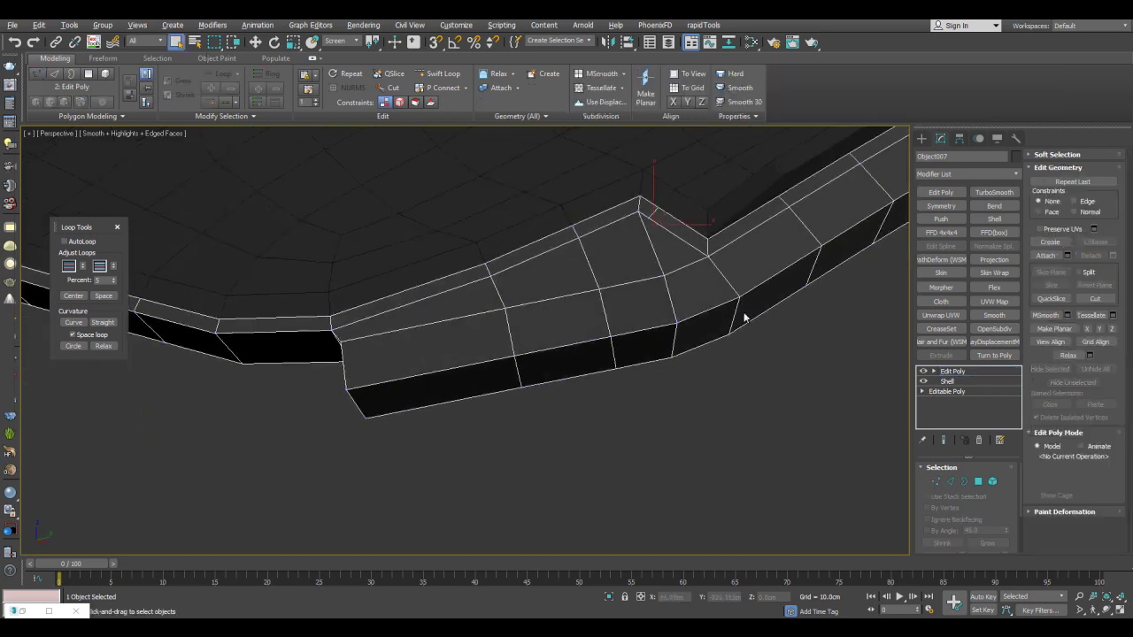
Smooth the flow of the vertical edges at the thickened section's stepped end so it blends into the strip.
{"action": "left_click", "coordinate": [654, 321]}
{"action": "middle_click_drag", "start_coordinate": [759, 351], "coordinate": [370, 394], "text": "alt"}
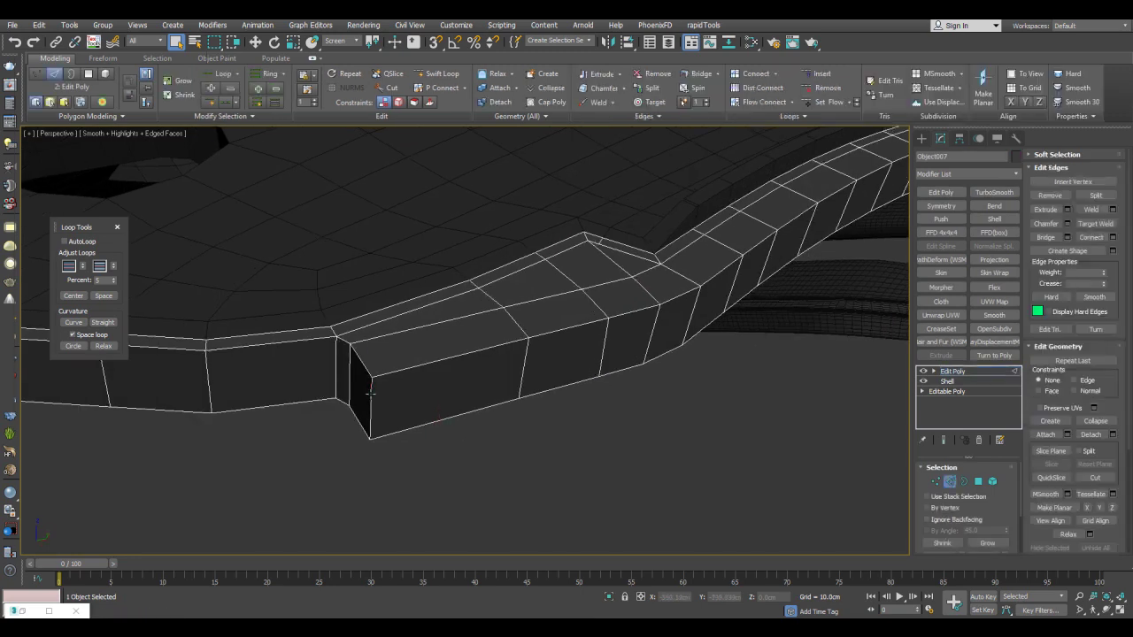
{"action": "key", "text": "alt+f"}
{"action": "left_click", "coordinate": [349, 373]}
{"action": "key", "text": "alt+f"}
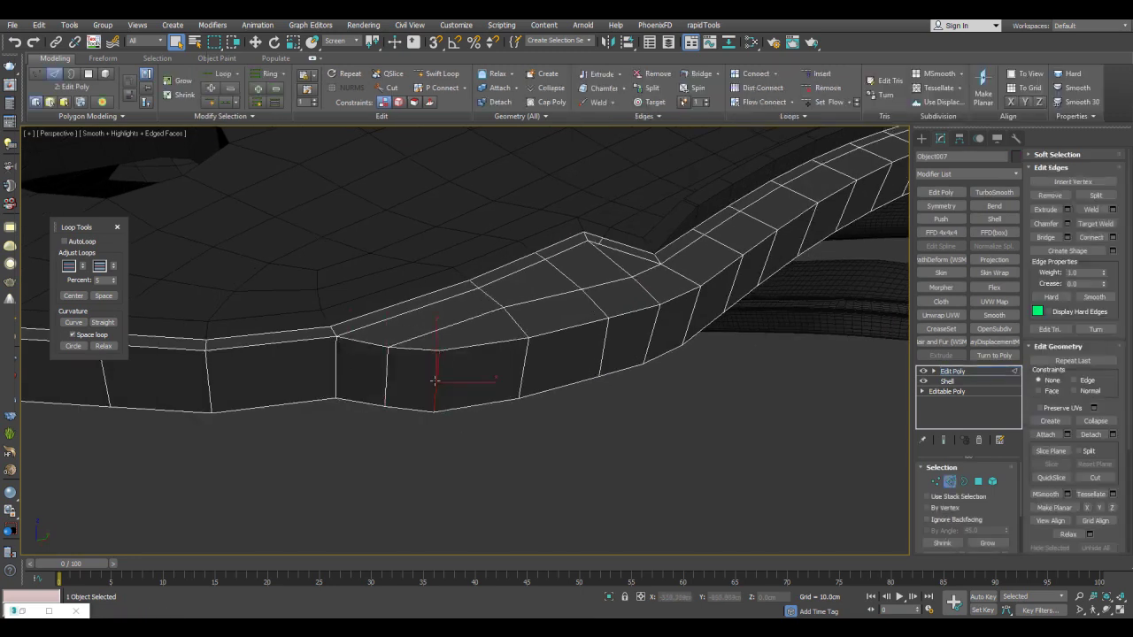
Add a new Edit Poly modifier to the strip and select the ring of vertical edges along its outer side.
{"action": "middle_click_drag", "start_coordinate": [435, 384], "coordinate": [699, 320], "text": "alt"}
{"action": "key", "text": "2"}
{"action": "left_click", "coordinate": [940, 192]}
{"action": "scroll", "coordinate": [637, 314], "scroll_direction": "up", "scroll_amount": 5}
{"action": "key", "text": "2"}
{"action": "key", "text": "alt+r"}
Connect the strip's ring of side edges with 2 segments and a pinch of 10.
{"action": "key", "text": "ctrl+shift+e"}
{"action": "type", "text": "2"}
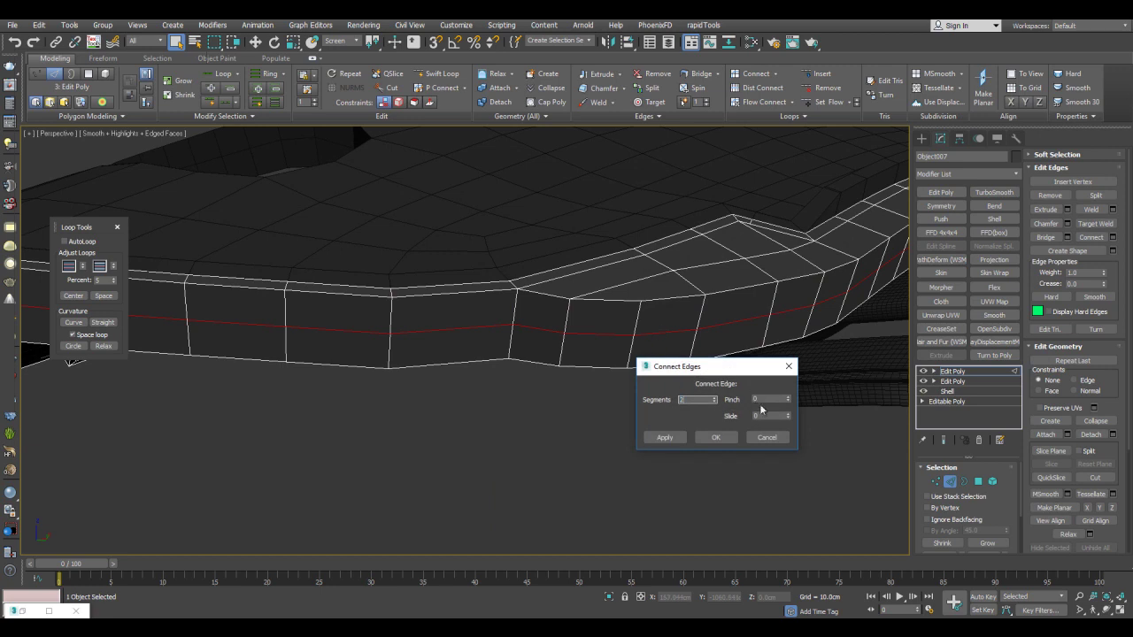
{"action": "left_click", "coordinate": [770, 440]}
{"action": "middle_click_drag", "start_coordinate": [770, 440], "coordinate": [718, 313], "text": "alt"}
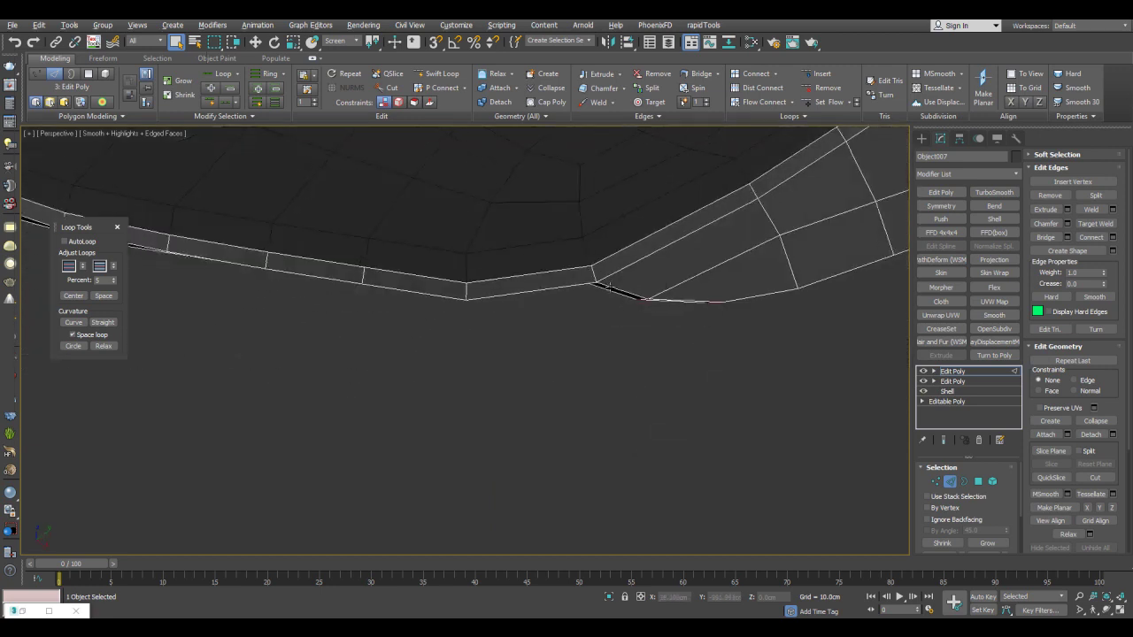
{"action": "middle_click_drag", "start_coordinate": [488, 308], "coordinate": [638, 314], "text": "alt"}
{"action": "key", "text": "ctrl+shift+e"}
{"action": "middle_click_drag", "start_coordinate": [712, 265], "coordinate": [755, 328], "text": "alt"}
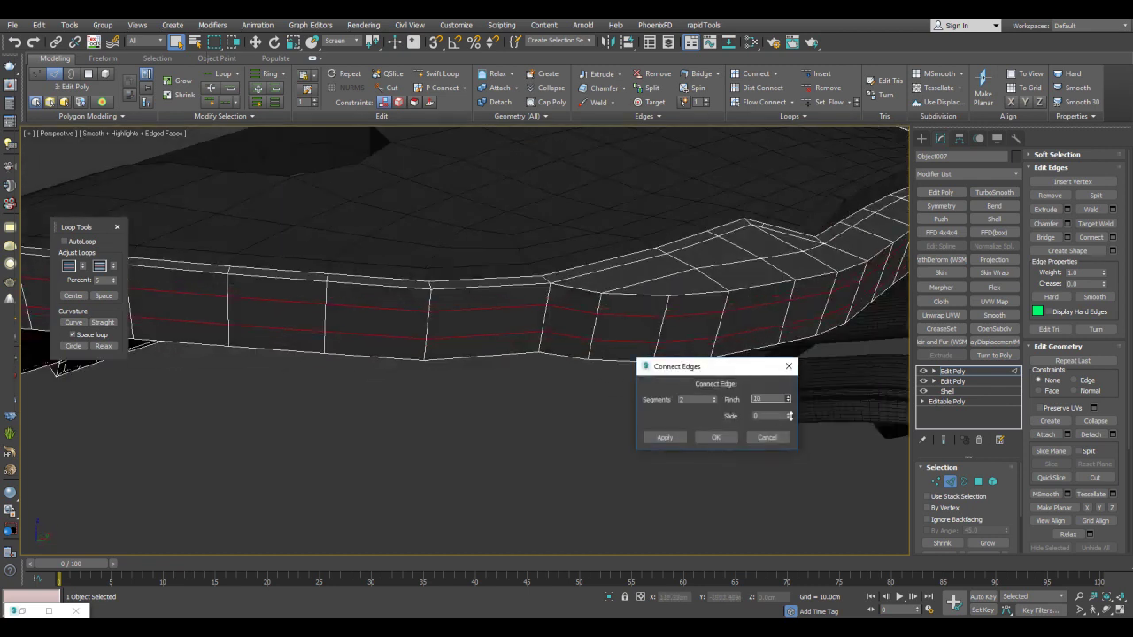
{"action": "left_click", "coordinate": [719, 439]}
Select the middle-row side faces where the thickened section begins and apply a group bevel to them.
{"action": "key", "text": "4"}
{"action": "left_click", "coordinate": [624, 326]}
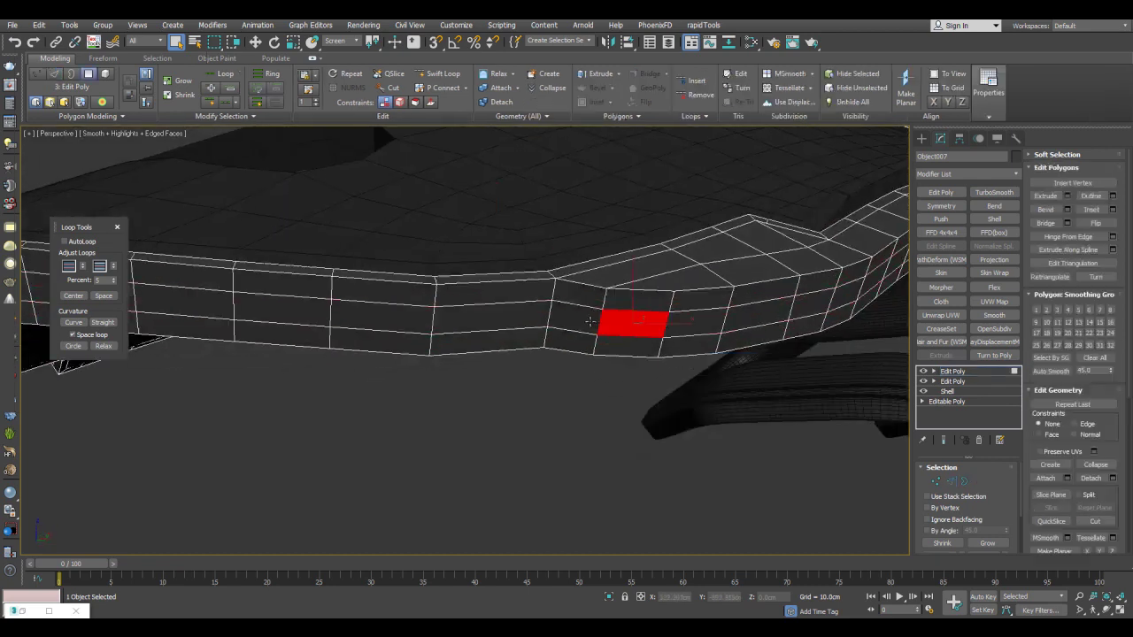
{"action": "left_click", "coordinate": [507, 319], "text": "ctrl"}
{"action": "left_click", "coordinate": [401, 318], "text": "ctrl"}
{"action": "middle_click_drag", "start_coordinate": [401, 317], "coordinate": [569, 345], "text": "alt"}
{"action": "left_click", "coordinate": [430, 344], "text": "alt"}
{"action": "key", "text": "ctrl+shift+b"}
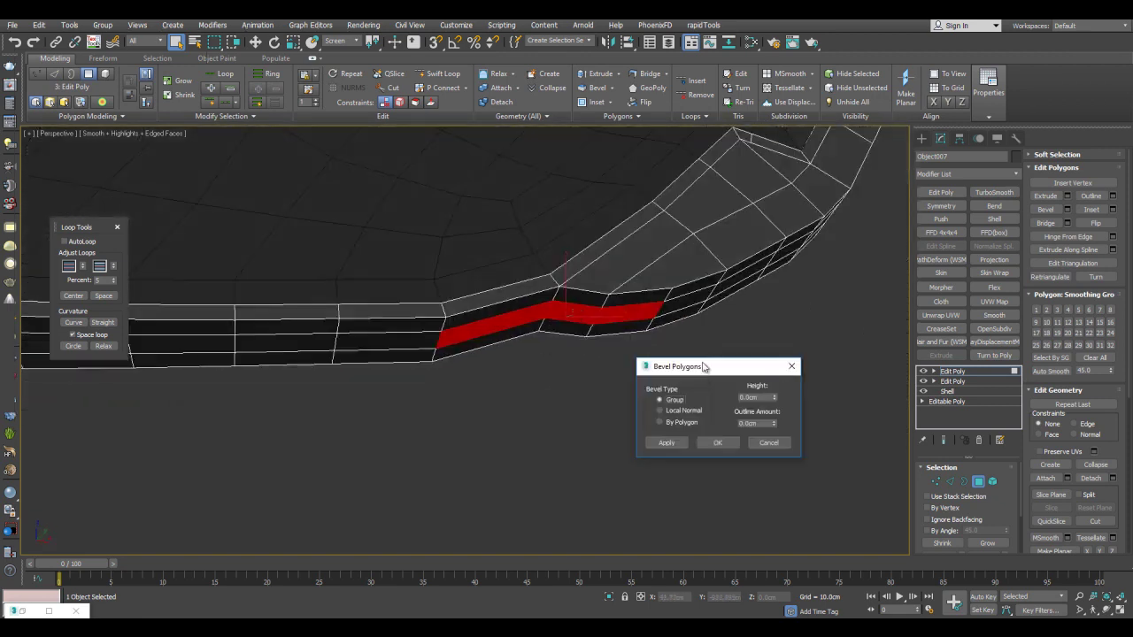
{"action": "left_click", "coordinate": [724, 443]}
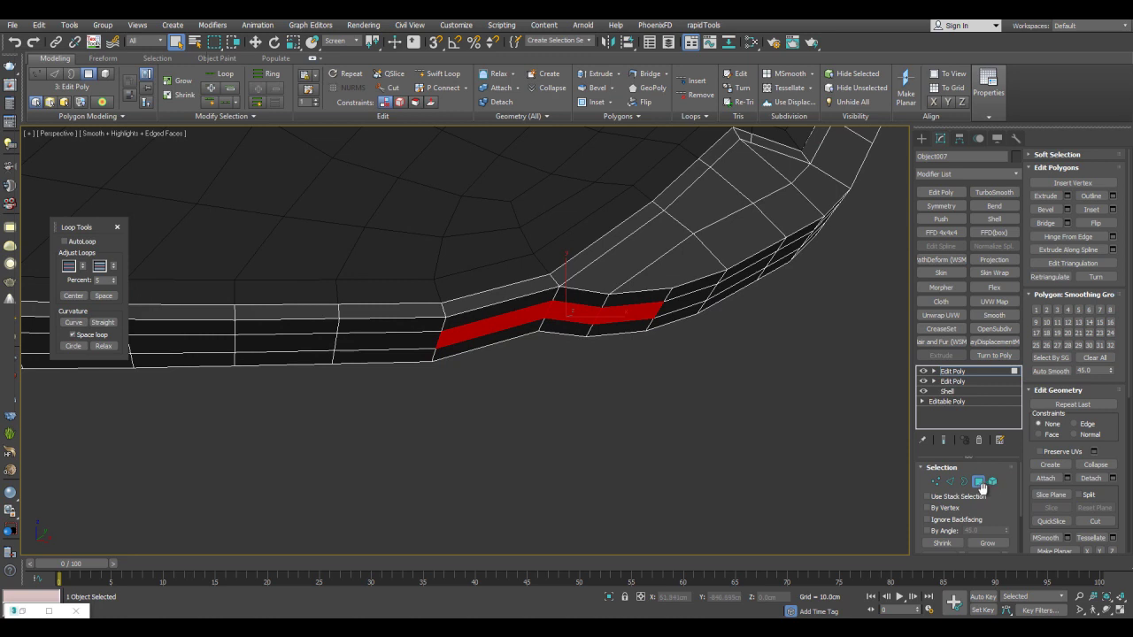
Convert the face selection to edges and straighten the middle row's lower edges with Loop Tools.
{"action": "left_click", "coordinate": [950, 482]}
{"action": "middle_click_drag", "start_coordinate": [673, 337], "coordinate": [410, 315], "text": "alt"}
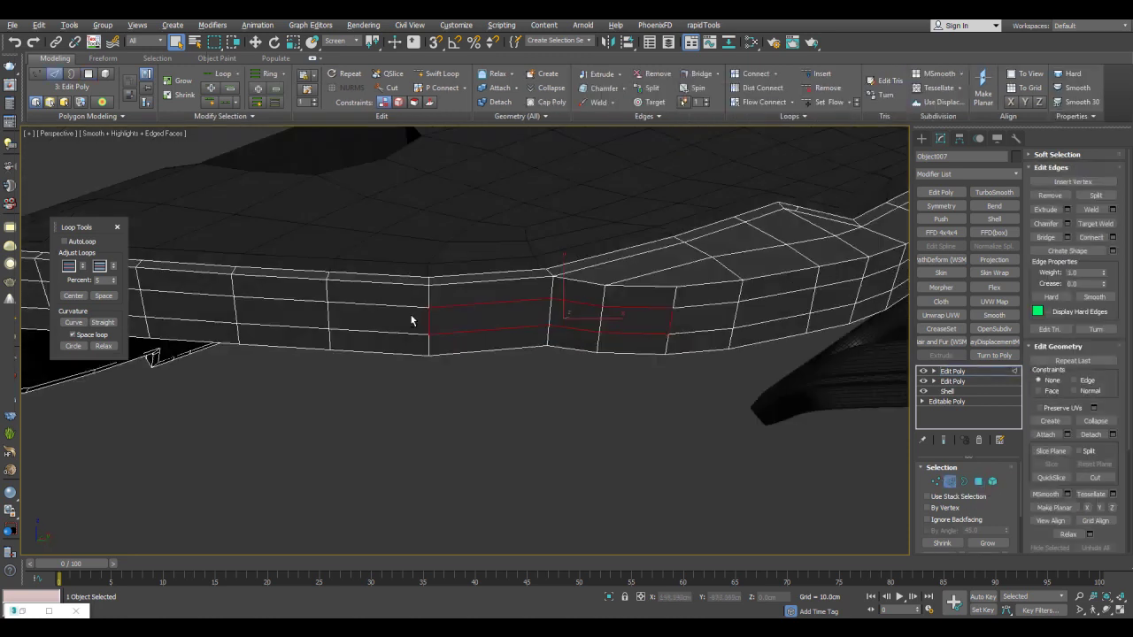
{"action": "middle_click_drag", "start_coordinate": [683, 326], "coordinate": [540, 372], "text": "alt"}
{"action": "key", "text": "ctrl+z"}
{"action": "left_click", "coordinate": [102, 324]}
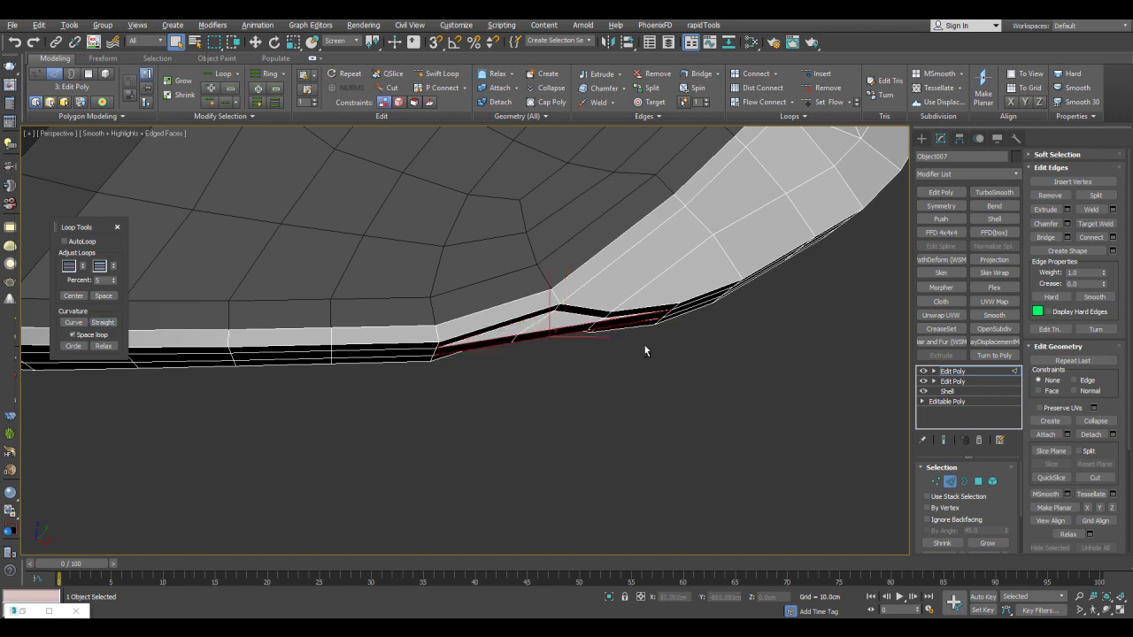
Select the group of vertices around the straightened edges at the start of the thickened section.
{"action": "middle_click_drag", "start_coordinate": [634, 348], "coordinate": [555, 278], "text": "alt"}
{"action": "key", "text": "1"}
{"action": "left_click_drag", "start_coordinate": [387, 223], "coordinate": [735, 419]}
{"action": "middle_click_drag", "start_coordinate": [711, 411], "coordinate": [764, 398], "text": "alt"}
{"action": "key", "text": "1"}
{"action": "left_click", "coordinate": [776, 362]}
{"action": "left_click", "coordinate": [710, 303]}
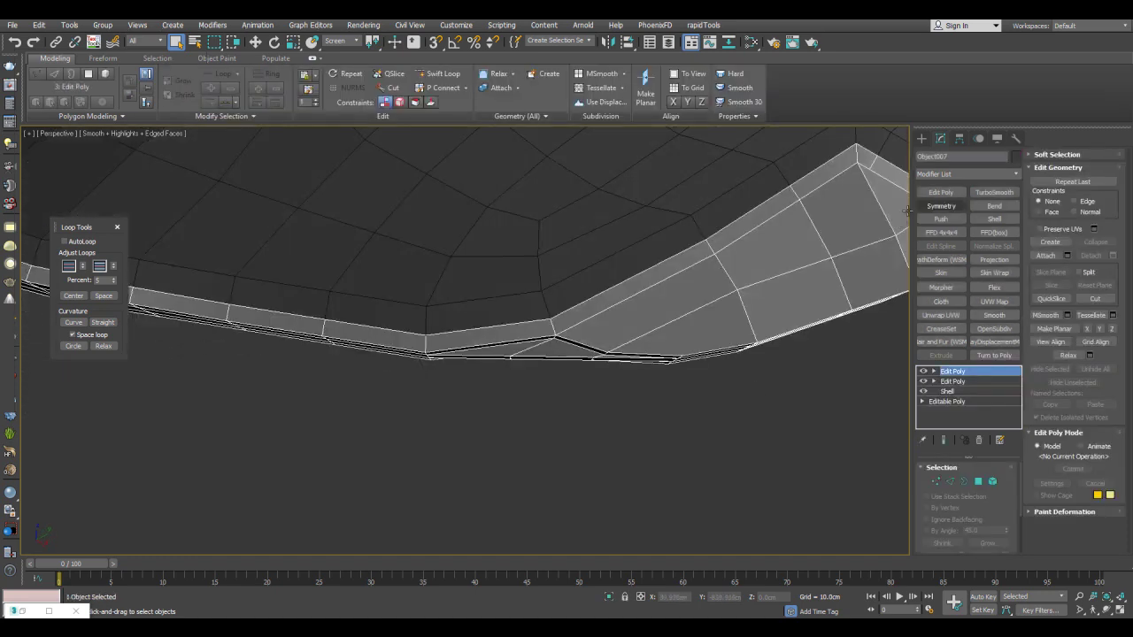
Add another Edit Poly modifier and select the lower outer vertices where the thickened section begins.
{"action": "left_click", "coordinate": [935, 197]}
{"action": "key", "text": "1"}
{"action": "left_click", "coordinate": [513, 366]}
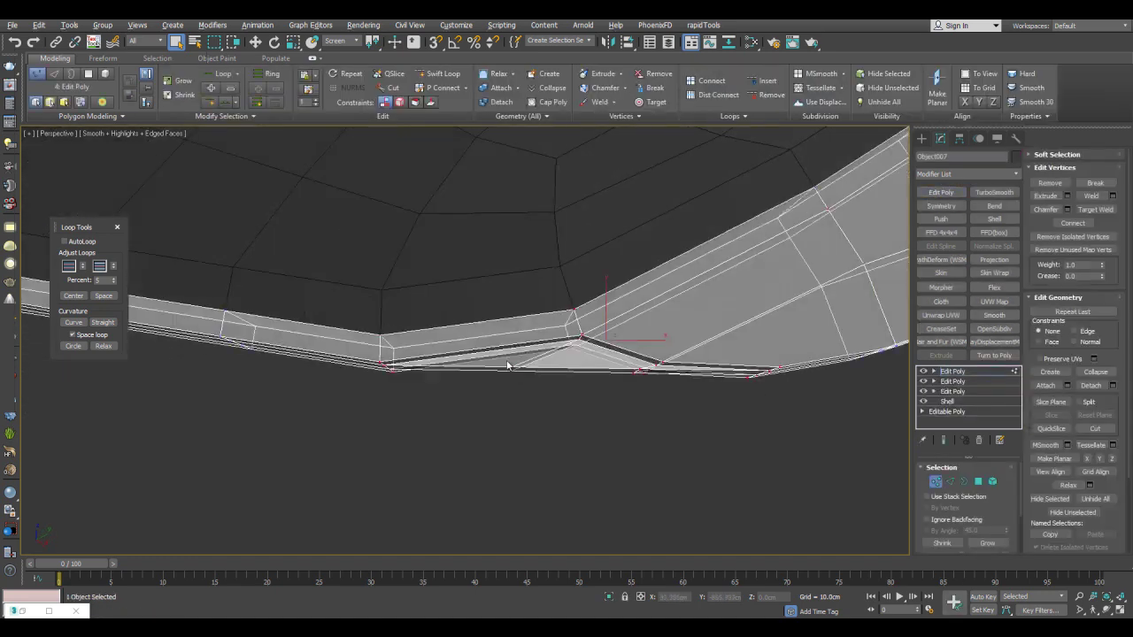
{"action": "middle_click_drag", "start_coordinate": [608, 371], "coordinate": [565, 350], "text": "alt"}
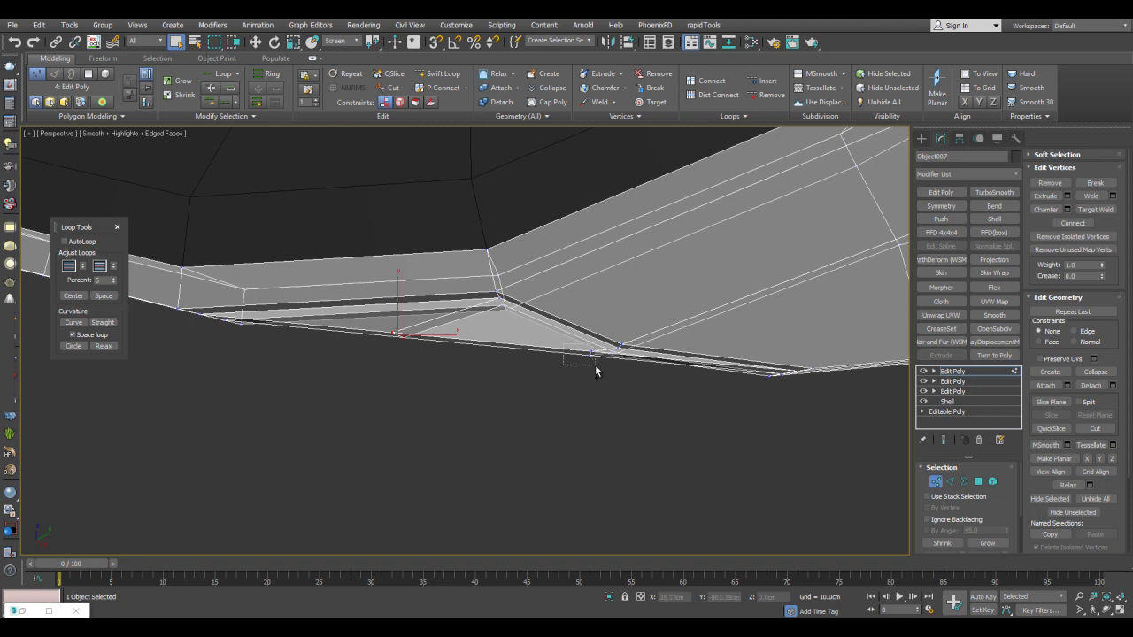
{"action": "left_click_drag", "start_coordinate": [596, 367], "coordinate": [598, 367], "text": "ctrl"}
Try to move the selected lower vertices outward from the strip, and undo the move.
{"action": "key", "text": "w"}
{"action": "scroll", "coordinate": [598, 361], "scroll_direction": "down", "scroll_amount": 3}
{"action": "middle_click_drag", "start_coordinate": [577, 347], "coordinate": [559, 335], "text": "alt"}
{"action": "left_click_drag", "start_coordinate": [549, 331], "coordinate": [546, 355]}
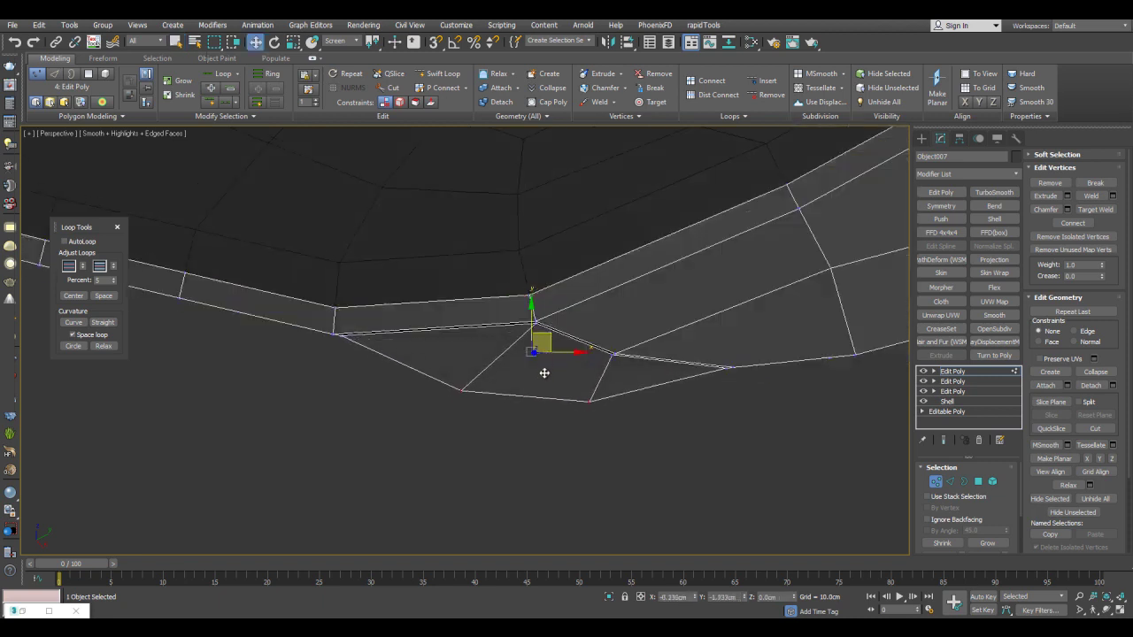
{"action": "middle_click_drag", "start_coordinate": [539, 385], "coordinate": [613, 316], "text": "alt"}
{"action": "key", "text": "ctrl+z"}
{"action": "scroll", "coordinate": [641, 307], "scroll_direction": "down", "scroll_amount": 4}
{"action": "scroll", "coordinate": [654, 310], "scroll_direction": "up", "scroll_amount": 4}
{"action": "key", "text": "1"}
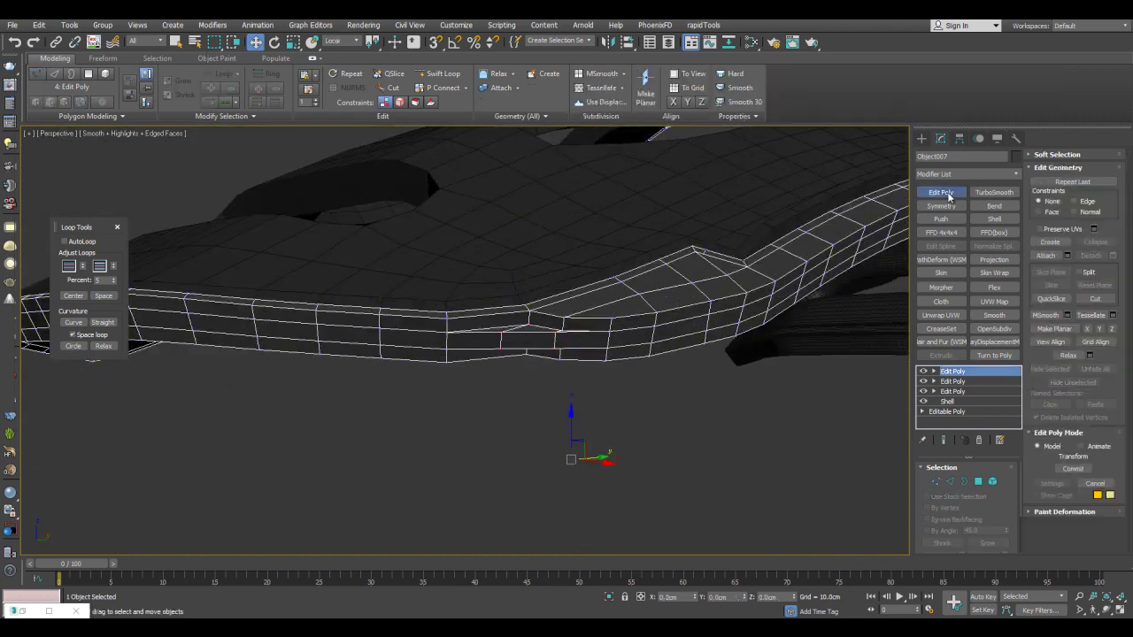
Add a fresh Edit Poly modifier and pull the lower vertices outward and down to form a protruding ledge.
{"action": "left_click", "coordinate": [949, 196]}
{"action": "scroll", "coordinate": [585, 310], "scroll_direction": "up", "scroll_amount": 3}
{"action": "key", "text": "1"}
{"action": "middle_click_drag", "start_coordinate": [585, 310], "coordinate": [568, 372], "text": "alt"}
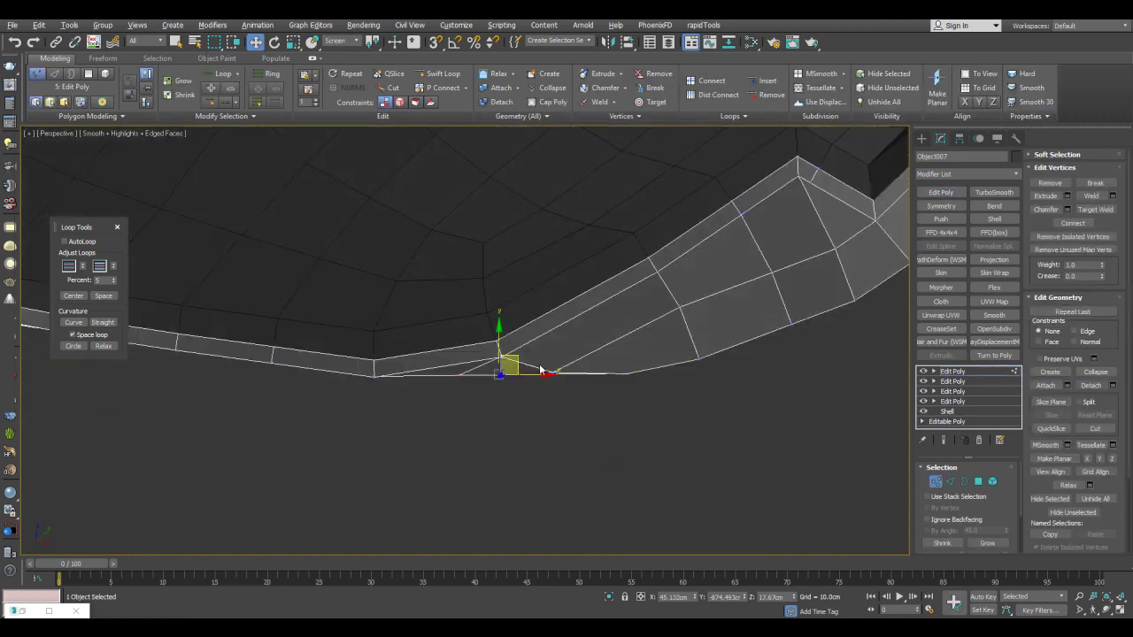
{"action": "left_click_drag", "start_coordinate": [524, 358], "coordinate": [523, 370]}
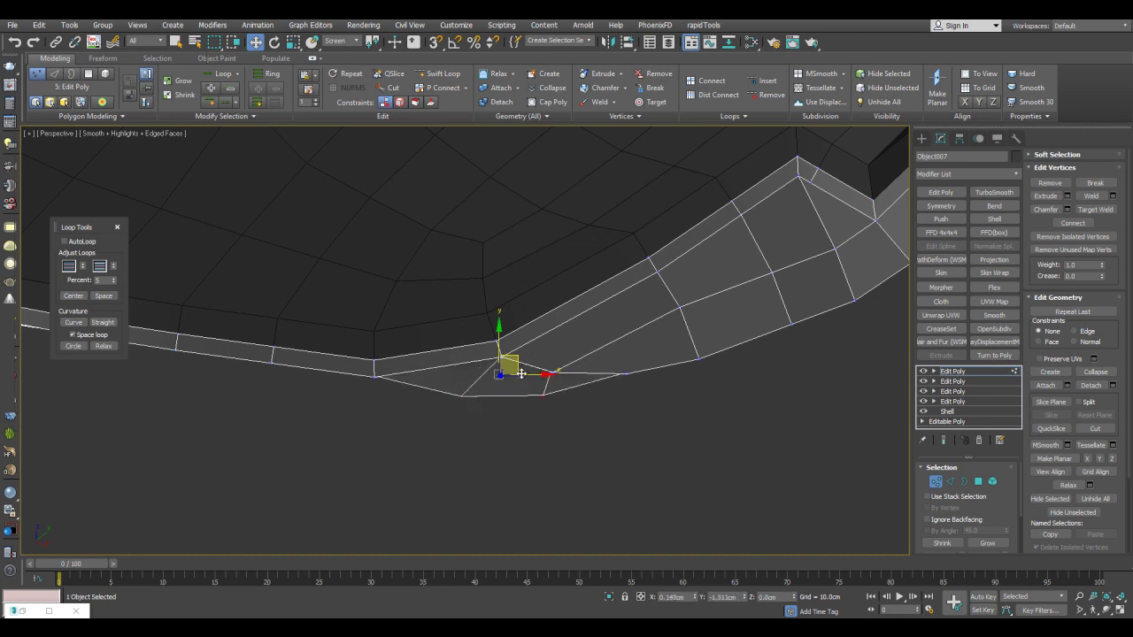
{"action": "middle_click_drag", "start_coordinate": [521, 383], "coordinate": [562, 280], "text": "alt"}
{"action": "left_click_drag", "start_coordinate": [522, 313], "coordinate": [524, 313]}
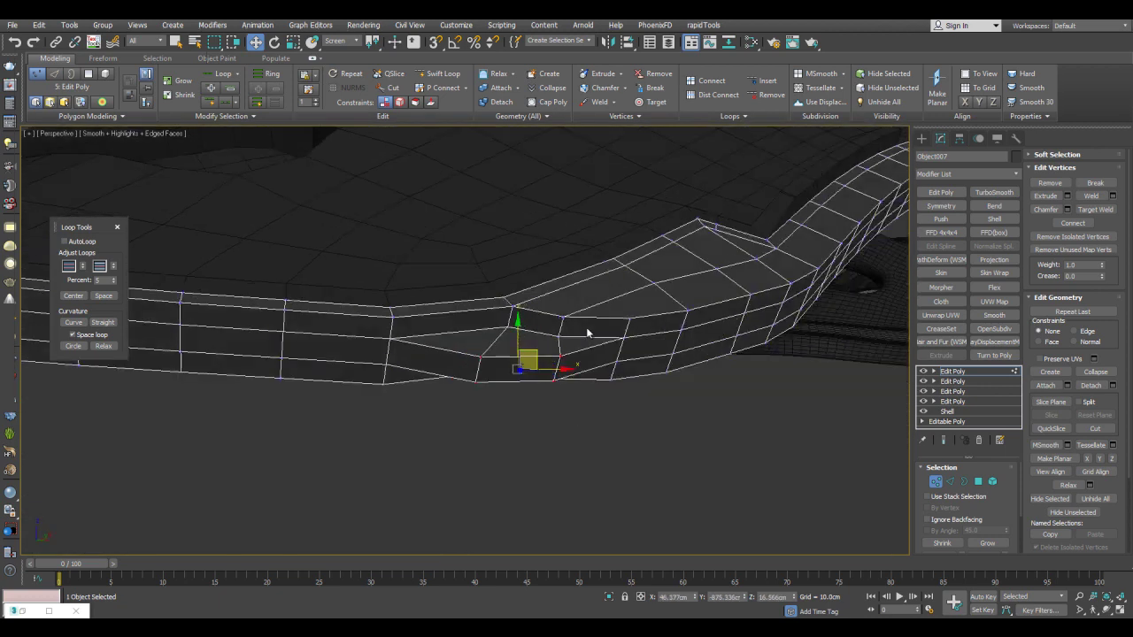
{"action": "key", "text": "q"}
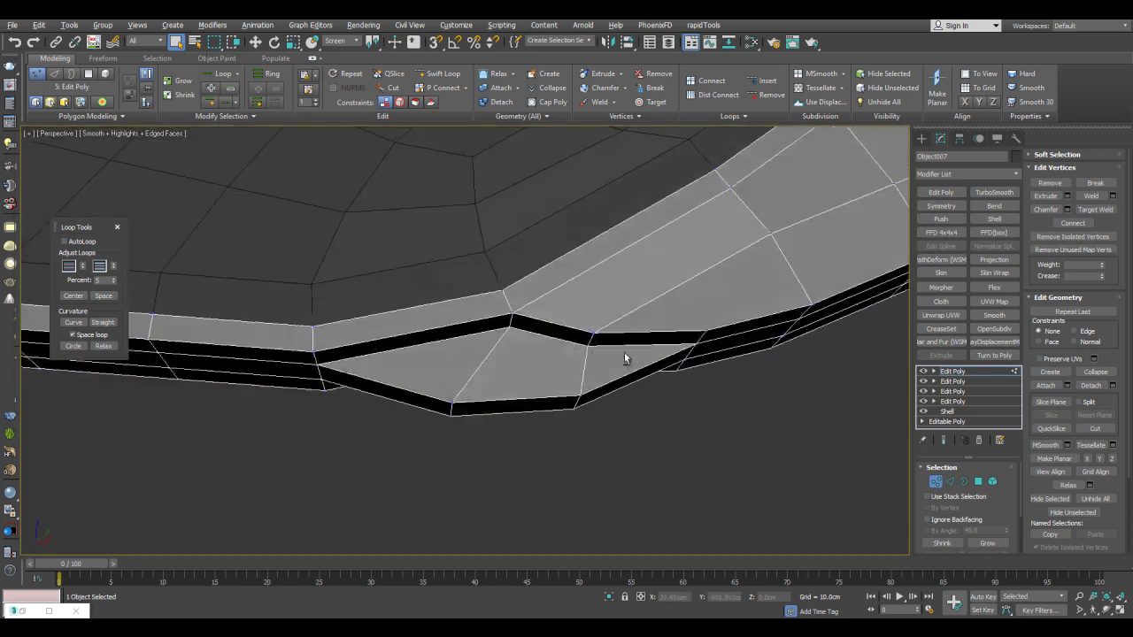
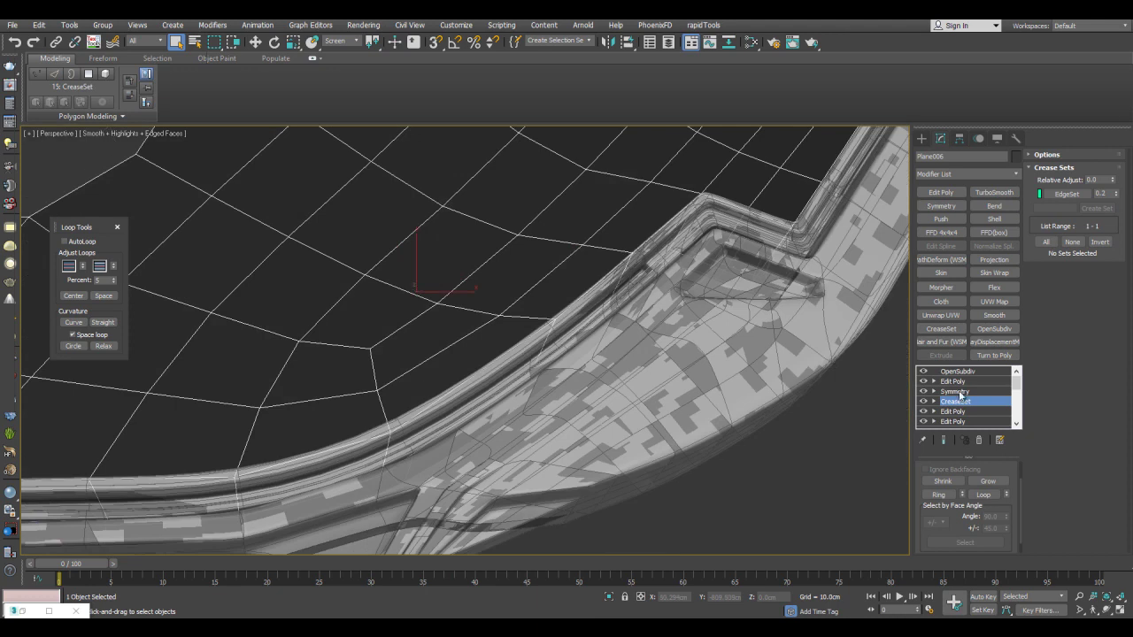
Add an Edit Poly modifier below the CreaseSet of Plane006 and insert a Swift Loop near the notch corner.
{"action": "left_click", "coordinate": [949, 413]}
{"action": "left_click", "coordinate": [950, 196]}
{"action": "key", "text": "1"}
{"action": "middle_click_drag", "start_coordinate": [713, 297], "coordinate": [598, 301], "text": "alt"}
{"action": "key", "text": "shift+alt+w"}
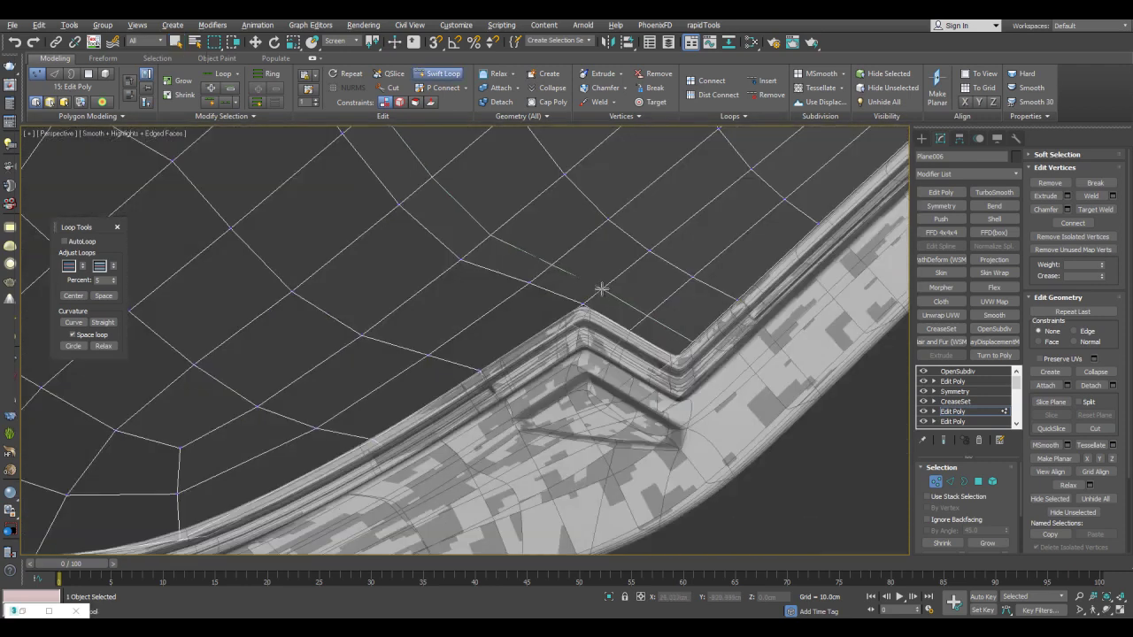
{"action": "left_click", "coordinate": [602, 288]}
{"action": "key", "text": "2"}
{"action": "middle_click_drag", "start_coordinate": [579, 301], "coordinate": [592, 300]}
{"action": "key", "text": "q"}
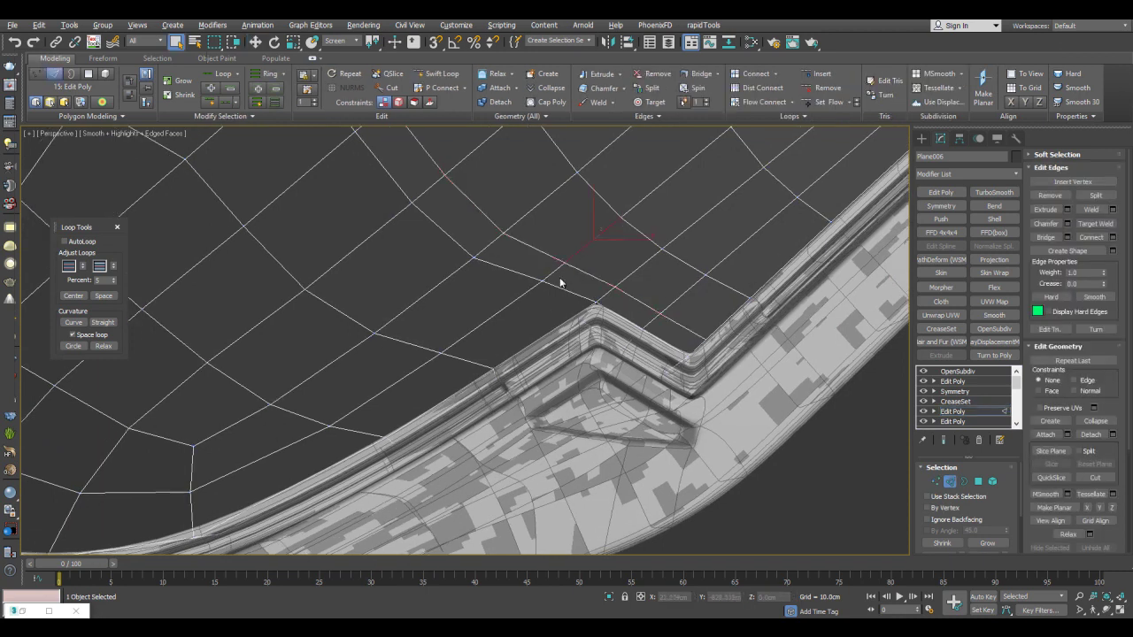
Select the new loop's edges beside the notch and slide them toward the rim with the Edge constraint on.
{"action": "left_click", "coordinate": [529, 294], "text": "ctrl"}
{"action": "middle_click_drag", "start_coordinate": [515, 321], "coordinate": [599, 303]}
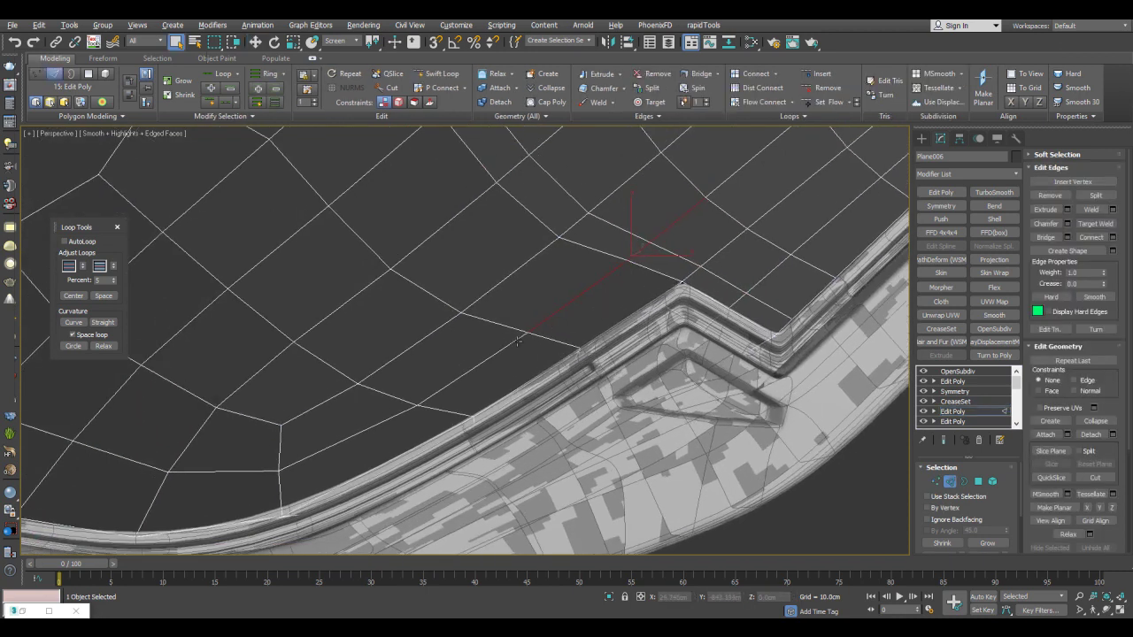
{"action": "left_click", "coordinate": [519, 340], "text": "ctrl"}
{"action": "middle_click_drag", "start_coordinate": [529, 353], "coordinate": [568, 324]}
{"action": "key", "text": "w"}
{"action": "key", "text": "shift+x"}
{"action": "left_click_drag", "start_coordinate": [649, 241], "coordinate": [676, 253]}
Slide the vertex at the end of the new loop along its edge toward the rim and turn the constraint off.
{"action": "middle_click_drag", "start_coordinate": [495, 398], "coordinate": [559, 350]}
{"action": "key", "text": "1"}
{"action": "left_click", "coordinate": [551, 335]}
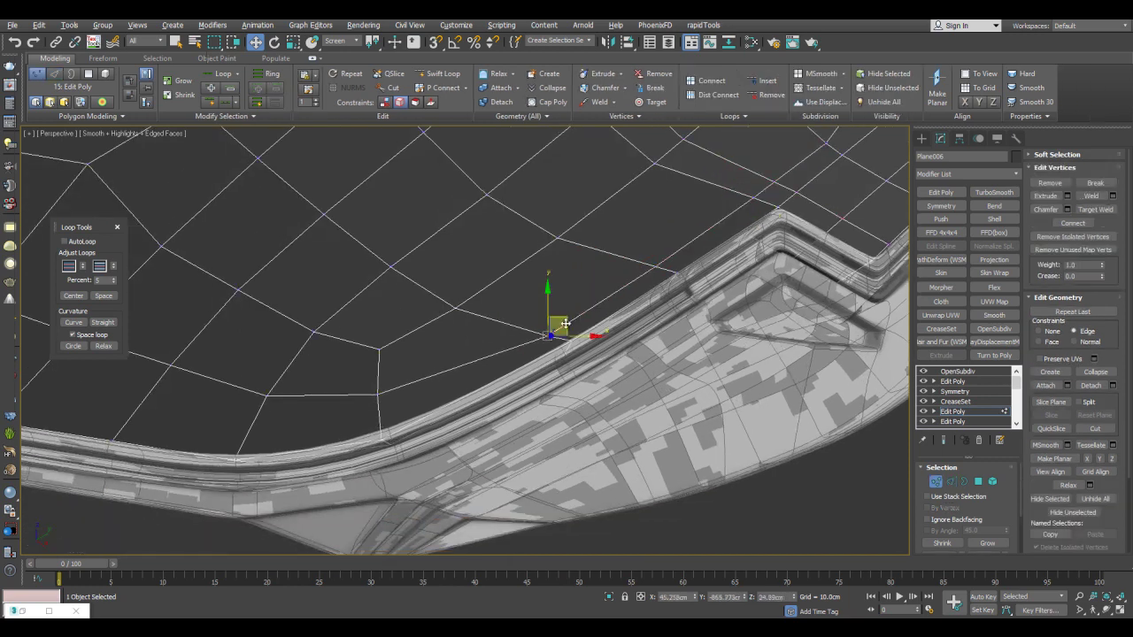
{"action": "left_click_drag", "start_coordinate": [585, 308], "coordinate": [588, 307]}
{"action": "middle_click_drag", "start_coordinate": [706, 286], "coordinate": [605, 307]}
{"action": "key", "text": "shift+x"}
{"action": "key", "text": "1"}
{"action": "key", "text": "q"}
Isolate the Plane006 plate to expose its side faces at the notch.
{"action": "middle_click_drag", "start_coordinate": [714, 383], "coordinate": [719, 403], "text": "alt"}
{"action": "key", "text": "alt+q"}
{"action": "key", "text": "alt+q"}
{"action": "key", "text": "alt+q"}
{"action": "middle_click_drag", "start_coordinate": [597, 301], "coordinate": [614, 334], "text": "alt"}
{"action": "scroll", "coordinate": [611, 390], "scroll_direction": "up", "scroll_amount": 5}
{"action": "middle_click_drag", "start_coordinate": [606, 433], "coordinate": [633, 372]}
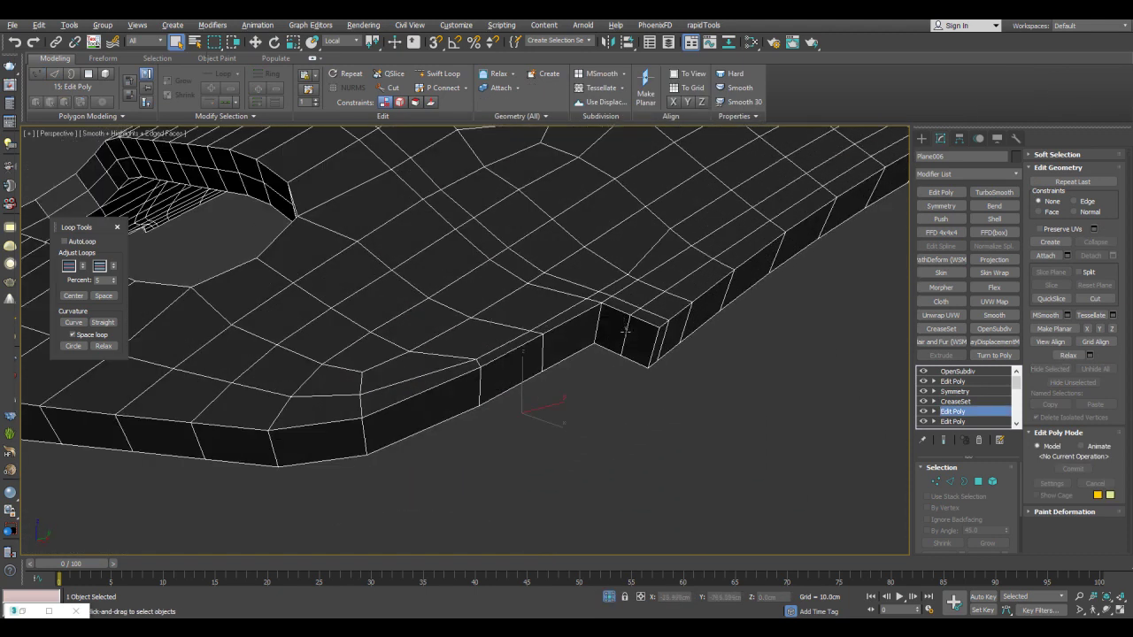
Insert an edge loop along the plate's side faces just below the top edge.
{"action": "key", "text": "1"}
{"action": "scroll", "coordinate": [633, 376], "scroll_direction": "up", "scroll_amount": 4}
{"action": "key", "text": "alt+shift+w"}
{"action": "left_click", "coordinate": [655, 239]}
{"action": "key", "text": "2"}
{"action": "middle_click_drag", "start_coordinate": [657, 237], "coordinate": [671, 213], "text": "alt"}
{"action": "key", "text": "4"}
{"action": "key", "text": "q"}
{"action": "middle_click_drag", "start_coordinate": [668, 265], "coordinate": [679, 299], "text": "alt"}
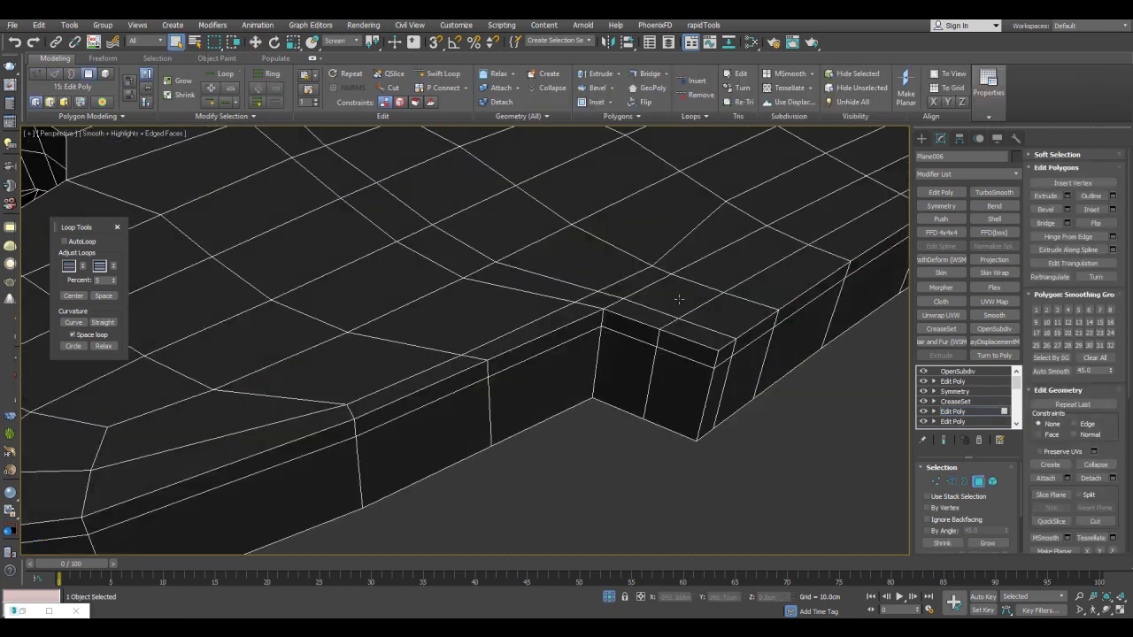
Select the narrow top faces along the notch and bevel them downward into the plate, using Local Normal.
{"action": "left_click", "coordinate": [679, 330]}
{"action": "left_click", "coordinate": [627, 309], "text": "ctrl"}
{"action": "left_click", "coordinate": [532, 344], "text": "ctrl"}
{"action": "left_click", "coordinate": [447, 372], "text": "ctrl"}
{"action": "middle_click_drag", "start_coordinate": [464, 370], "coordinate": [627, 284], "text": "alt"}
{"action": "key", "text": "ctrl+shift+b"}
{"action": "left_click", "coordinate": [689, 411]}
{"action": "scroll", "coordinate": [779, 313], "scroll_direction": "up", "scroll_amount": 3}
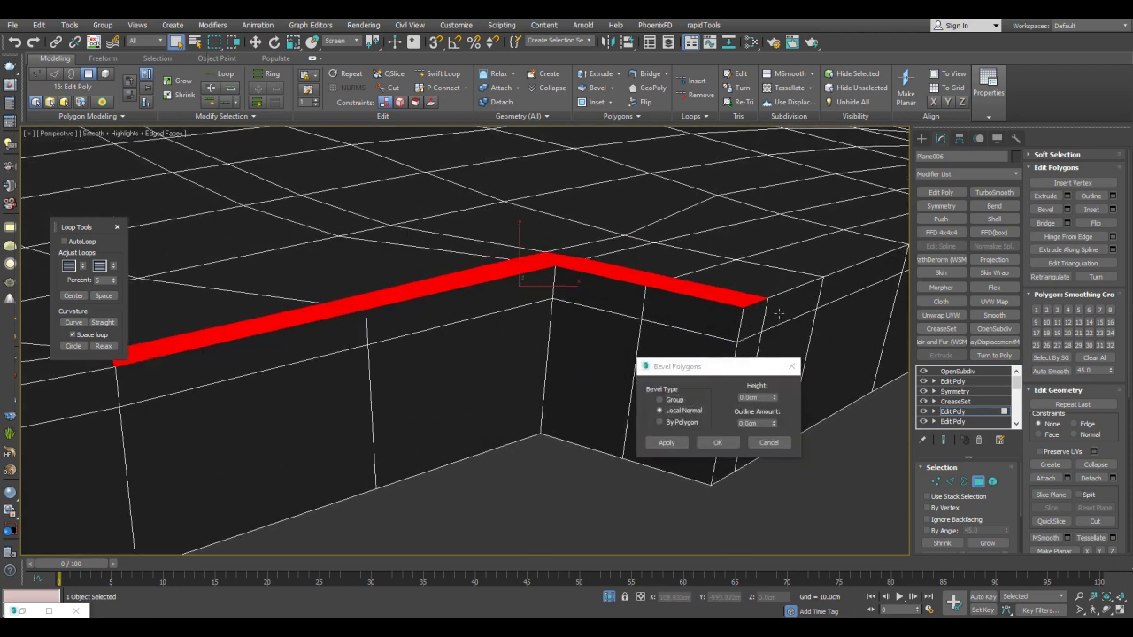
{"action": "left_click_drag", "start_coordinate": [776, 401], "coordinate": [774, 451]}
{"action": "left_click", "coordinate": [729, 445]}
Delete the narrow outer side faces along the recess so the step is open toward the notch.
{"action": "middle_click_drag", "start_coordinate": [670, 379], "coordinate": [461, 331], "text": "alt"}
{"action": "left_click", "coordinate": [412, 321]}
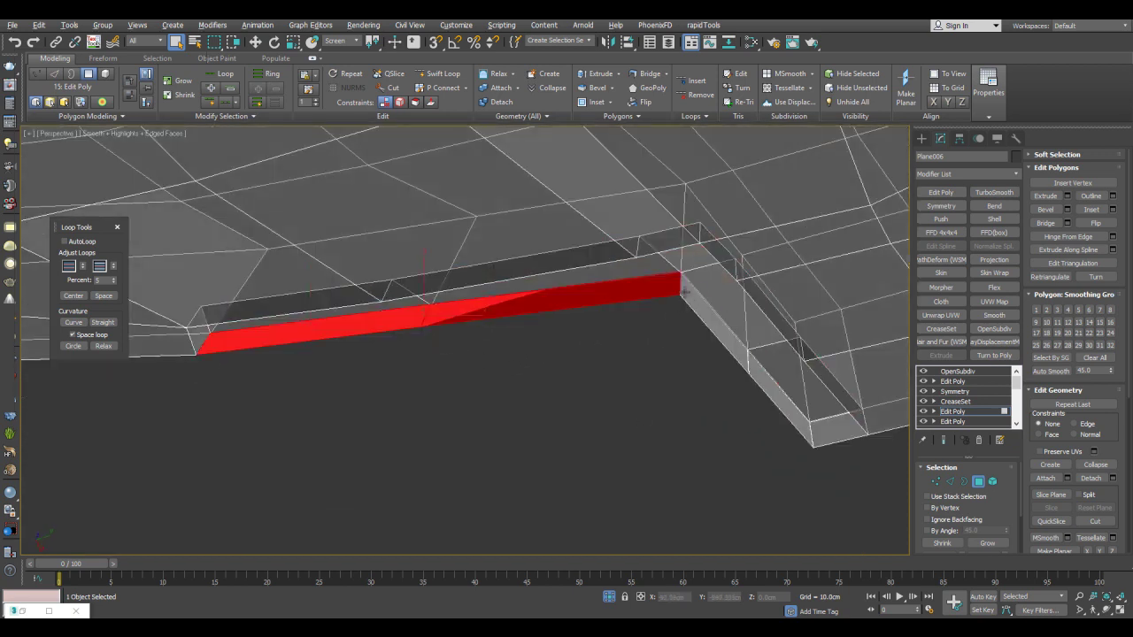
{"action": "left_click", "coordinate": [717, 327], "text": "ctrl"}
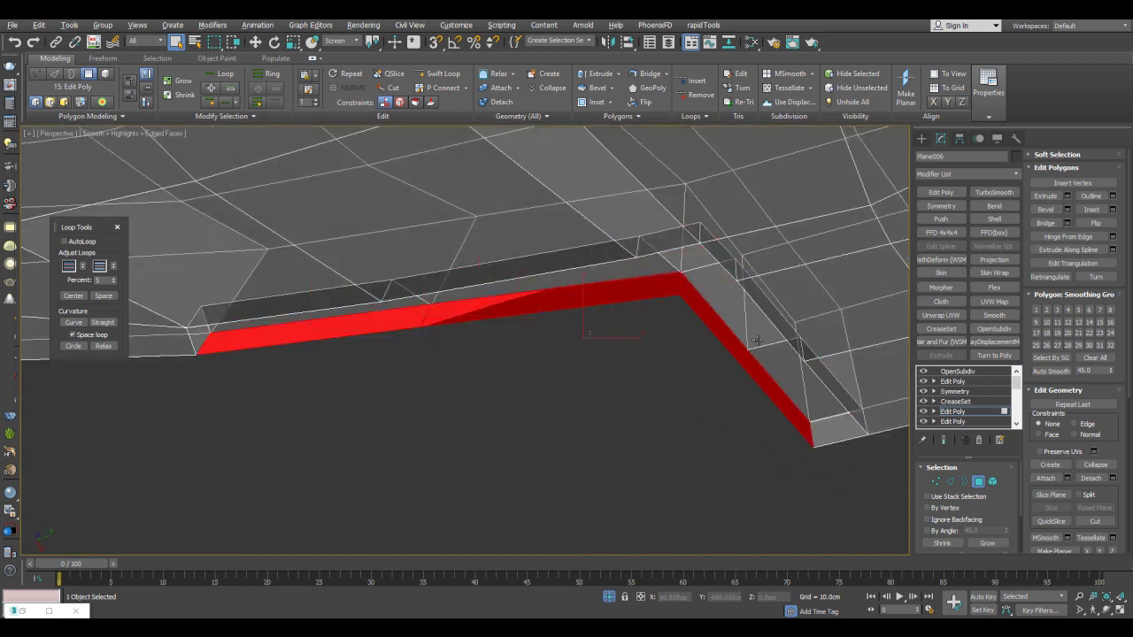
{"action": "key", "text": "Delete"}
Select all vertices along the recessed step at the notch and weld them with a 0.1 cm threshold.
{"action": "middle_click_drag", "start_coordinate": [702, 326], "coordinate": [729, 318]}
{"action": "scroll", "coordinate": [745, 317], "scroll_direction": "down", "scroll_amount": 3}
{"action": "key", "text": "1"}
{"action": "left_click_drag", "start_coordinate": [363, 244], "coordinate": [844, 458]}
{"action": "key", "text": "alt+x"}
{"action": "middle_click_drag", "start_coordinate": [846, 460], "coordinate": [839, 410], "text": "alt"}
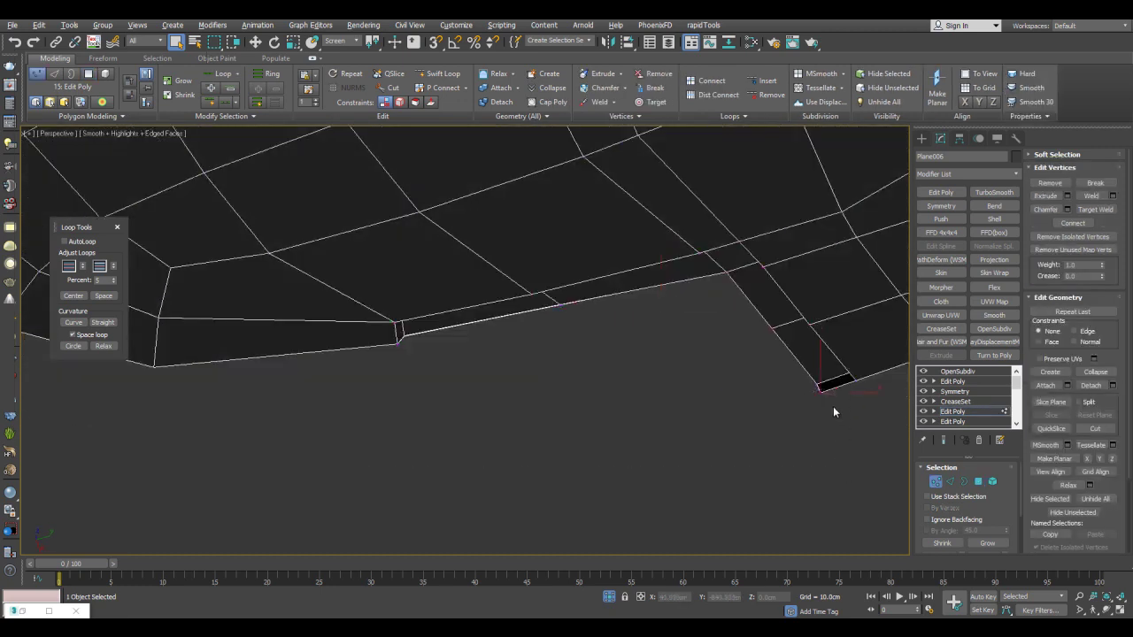
{"action": "left_click_drag", "start_coordinate": [380, 228], "coordinate": [849, 425]}
{"action": "middle_click_drag", "start_coordinate": [850, 425], "coordinate": [921, 337], "text": "alt"}
{"action": "left_click", "coordinate": [1113, 196]}
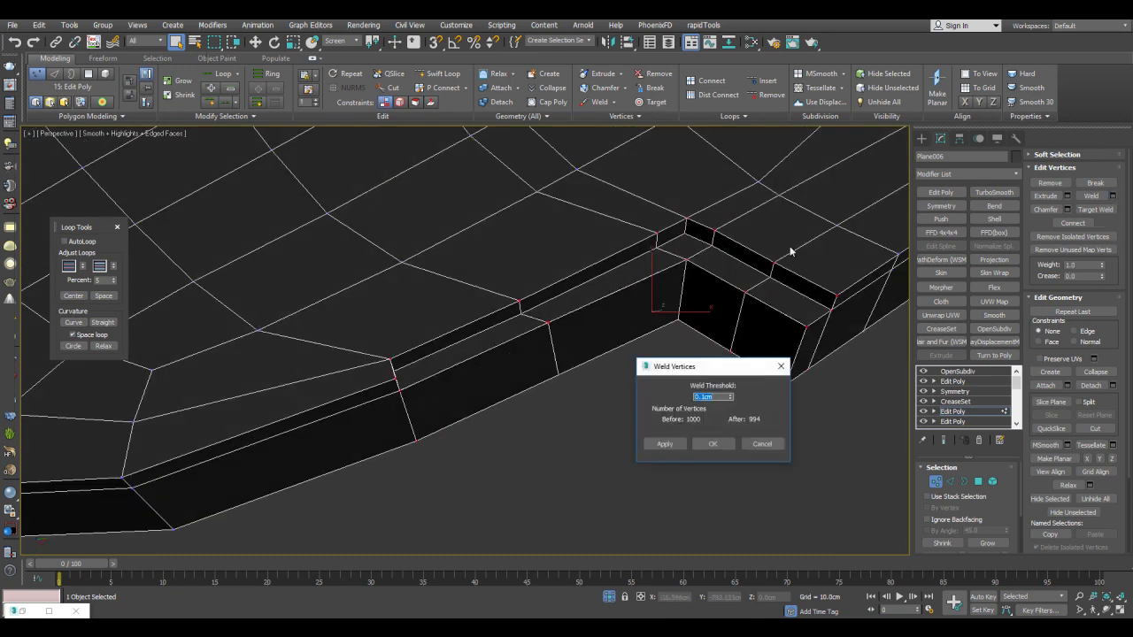
{"action": "scroll", "coordinate": [791, 248], "scroll_direction": "up", "scroll_amount": 5}
{"action": "middle_click_drag", "start_coordinate": [744, 212], "coordinate": [769, 179]}
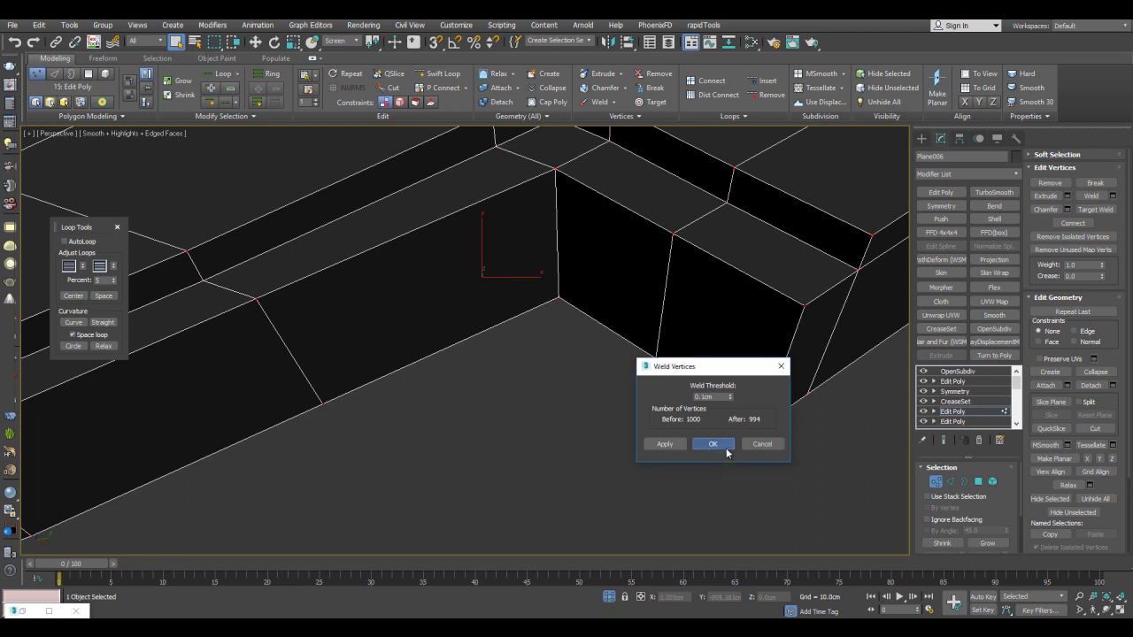
{"action": "left_click", "coordinate": [713, 443]}
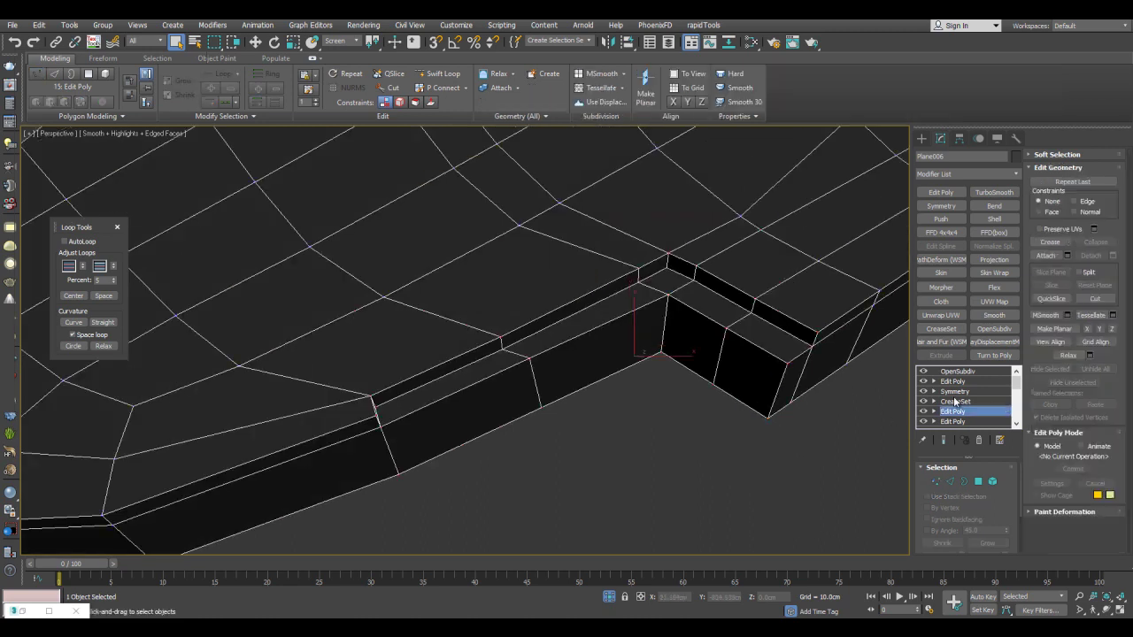
In the CreaseSet modifier, select the plate's sharp edges by face angle, using 90 with a tolerance of 45.
{"action": "left_click", "coordinate": [955, 401]}
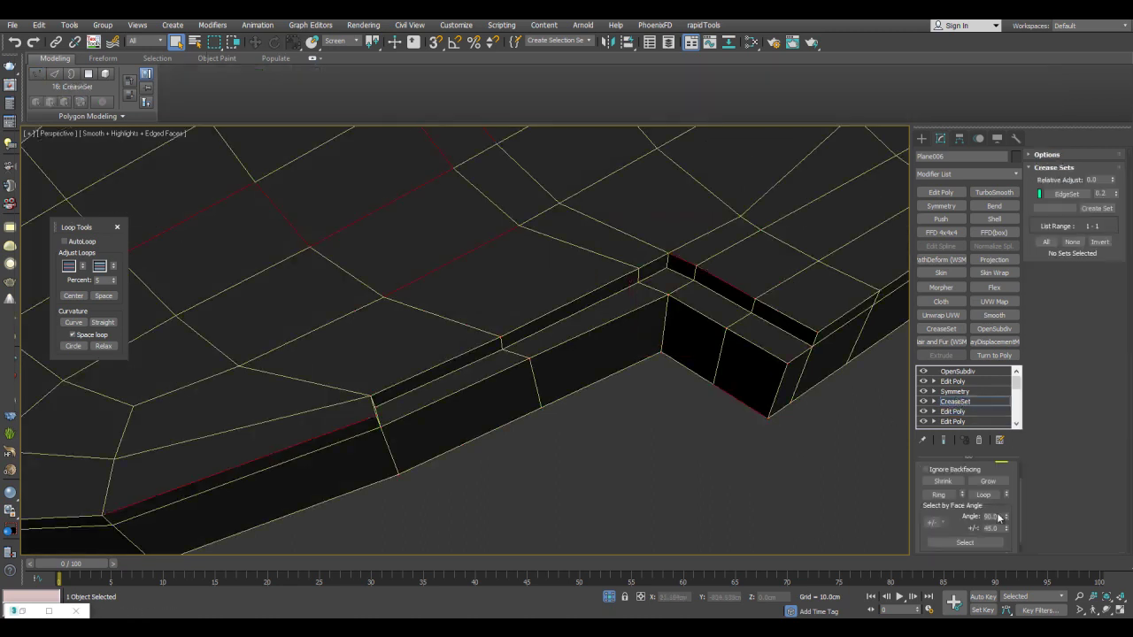
{"action": "scroll", "coordinate": [746, 289], "scroll_direction": "down", "scroll_amount": 5}
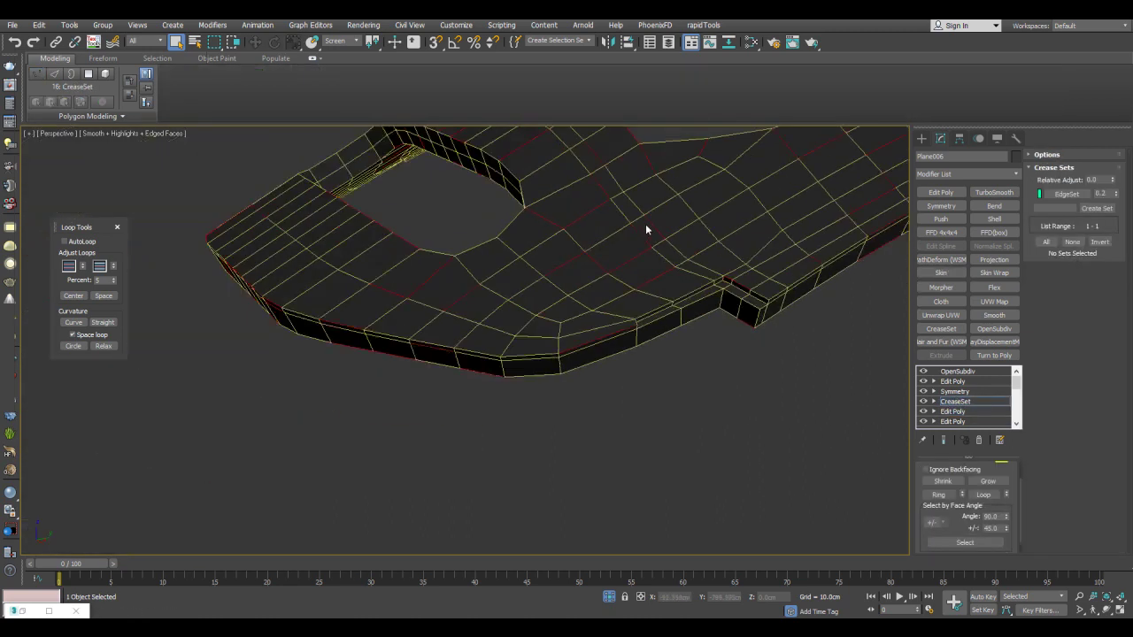
{"action": "middle_click_drag", "start_coordinate": [646, 227], "coordinate": [621, 283], "text": "alt"}
{"action": "middle_click_drag", "start_coordinate": [702, 281], "coordinate": [716, 260], "text": "alt"}
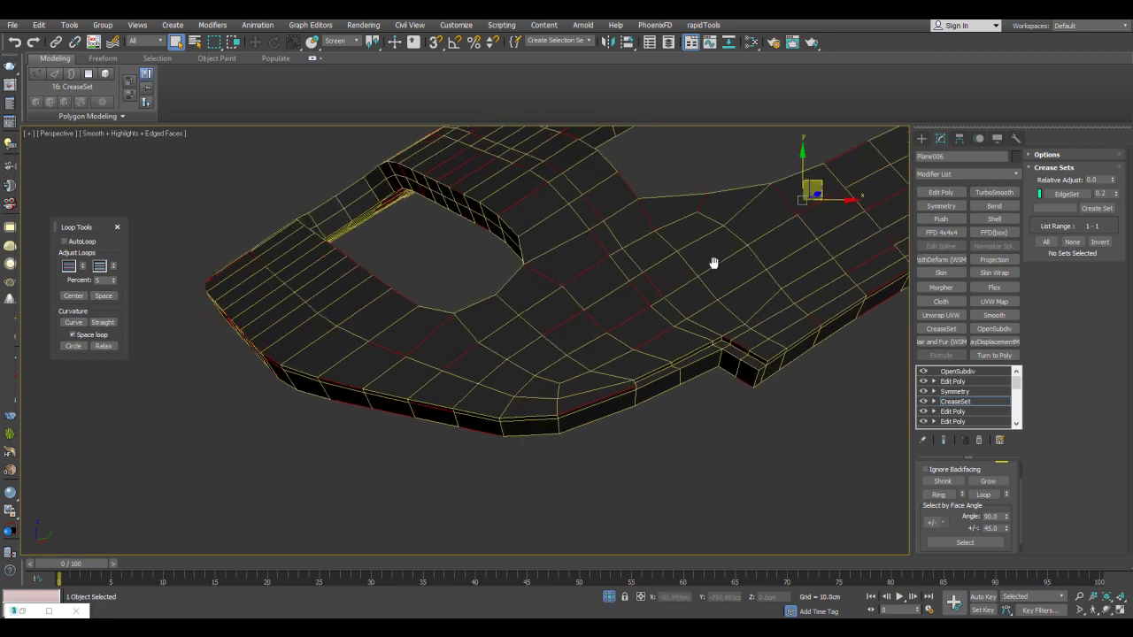
{"action": "scroll", "coordinate": [761, 276], "scroll_direction": "up", "scroll_amount": 8}
{"action": "middle_click_drag", "start_coordinate": [709, 350], "coordinate": [670, 334], "text": "alt"}
{"action": "scroll", "coordinate": [496, 288], "scroll_direction": "down", "scroll_amount": 3}
{"action": "middle_click_drag", "start_coordinate": [483, 283], "coordinate": [464, 267], "text": "alt"}
{"action": "middle_click_drag", "start_coordinate": [560, 264], "coordinate": [604, 260], "text": "alt"}
{"action": "scroll", "coordinate": [603, 260], "scroll_direction": "up", "scroll_amount": 3}
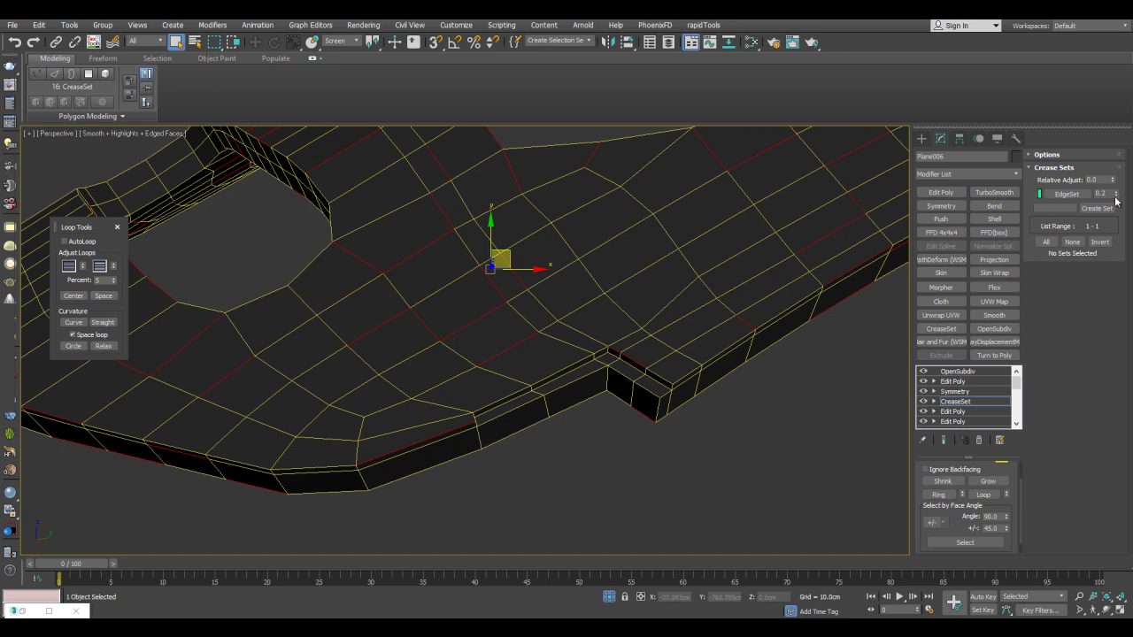
{"action": "left_click", "coordinate": [983, 548]}
{"action": "middle_click_drag", "start_coordinate": [671, 410], "coordinate": [726, 325], "text": "alt"}
{"action": "scroll", "coordinate": [746, 336], "scroll_direction": "up", "scroll_amount": 5}
{"action": "scroll", "coordinate": [733, 322], "scroll_direction": "down", "scroll_amount": 10}
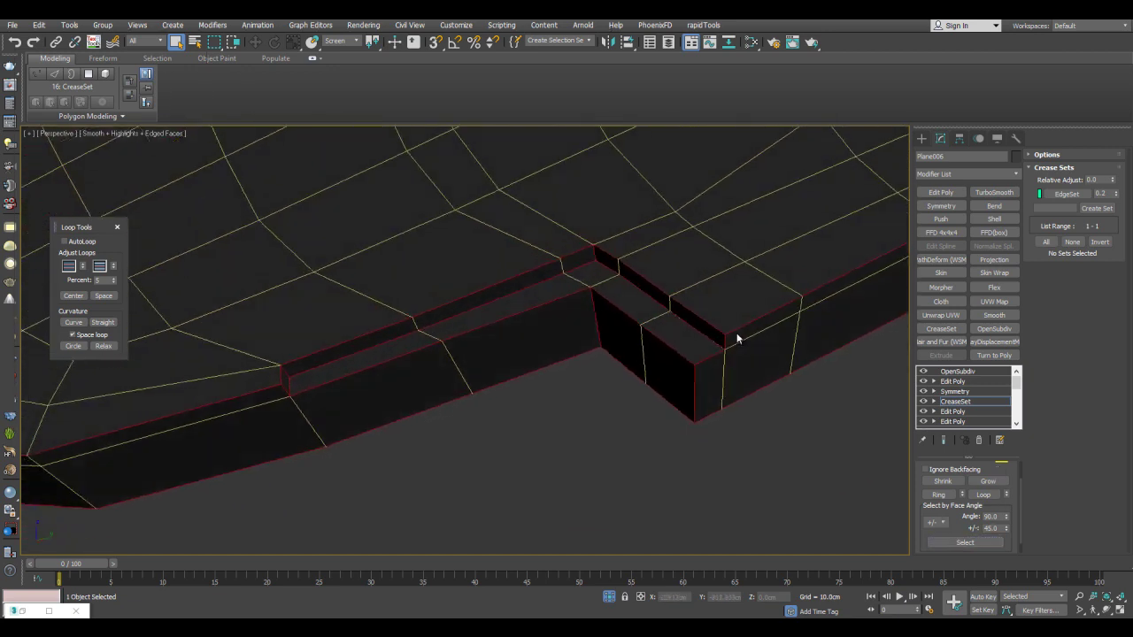
Assign the selected sharp edges of the plate and its recessed step to the EdgeSet crease set.
{"action": "scroll", "coordinate": [698, 363], "scroll_direction": "up", "scroll_amount": 3}
{"action": "middle_click_drag", "start_coordinate": [696, 374], "coordinate": [523, 347], "text": "alt"}
{"action": "scroll", "coordinate": [606, 336], "scroll_direction": "up", "scroll_amount": 3}
{"action": "scroll", "coordinate": [532, 414], "scroll_direction": "down", "scroll_amount": 8}
{"action": "scroll", "coordinate": [524, 347], "scroll_direction": "up", "scroll_amount": 3}
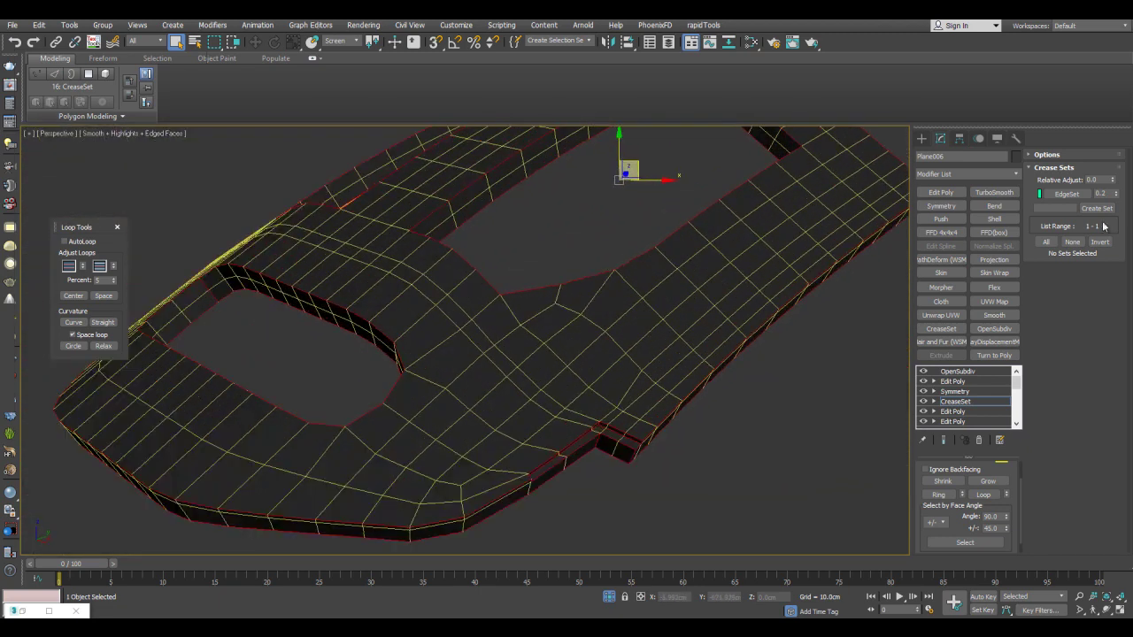
{"action": "right_click", "coordinate": [1071, 198]}
{"action": "left_click", "coordinate": [1069, 235]}
{"action": "left_click", "coordinate": [764, 434]}
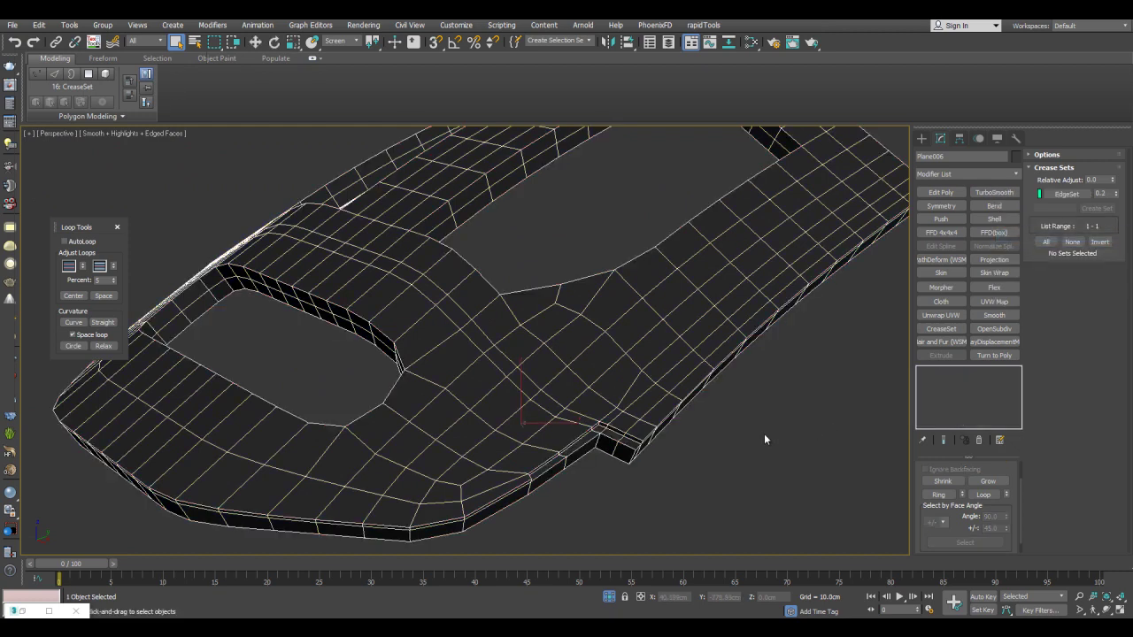
Set the plate's OpenSubdiv iterations to 3 with edge display off, and bring the surrounding parts back into view.
{"action": "middle_click_drag", "start_coordinate": [764, 434], "coordinate": [786, 364]}
{"action": "key", "text": "F4"}
{"action": "scroll", "coordinate": [733, 346], "scroll_direction": "up", "scroll_amount": 4}
{"action": "middle_click_drag", "start_coordinate": [621, 323], "coordinate": [667, 304]}
{"action": "left_click", "coordinate": [669, 301]}
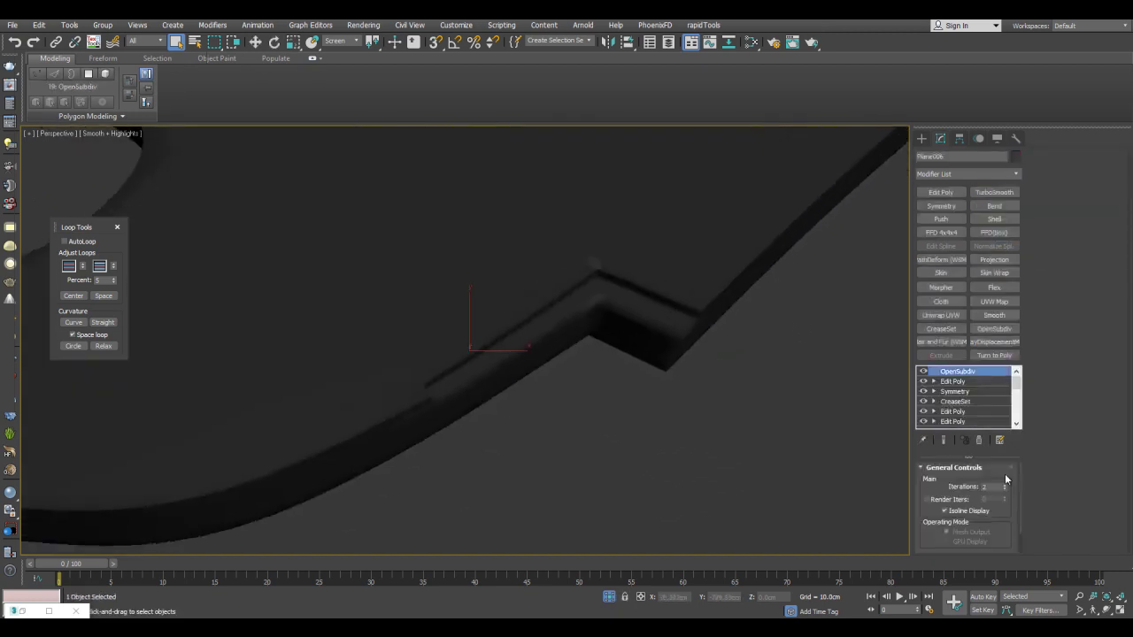
{"action": "left_click", "coordinate": [719, 394]}
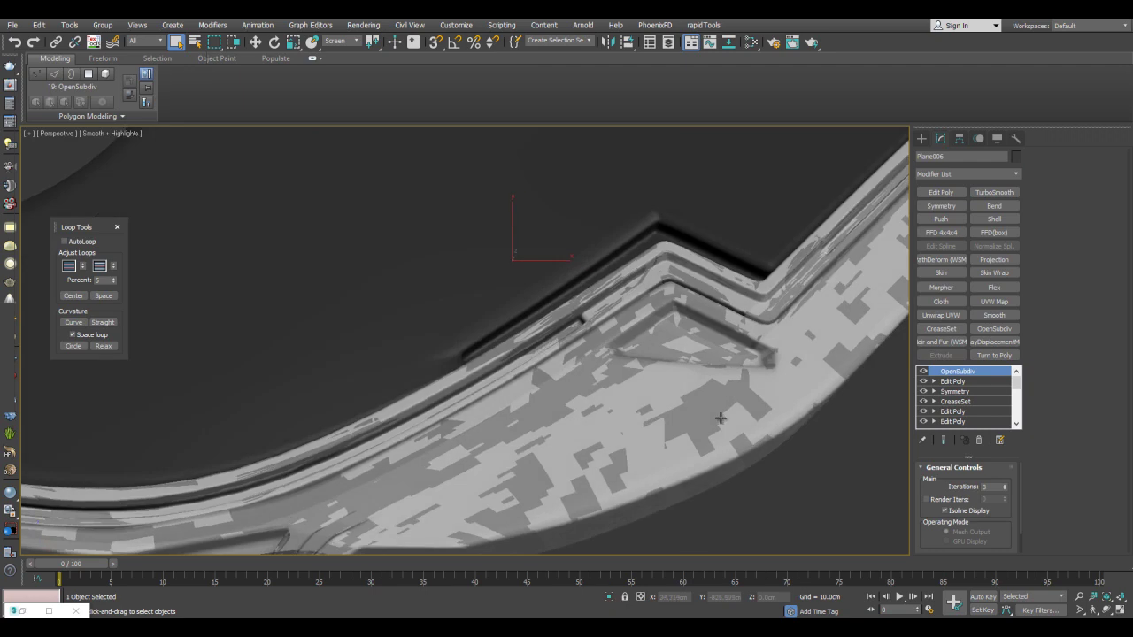
Examine the smoothed recessed step along the notch together with the layered rim and surrounding parts.
{"action": "left_click", "coordinate": [671, 278]}
{"action": "middle_click_drag", "start_coordinate": [671, 277], "coordinate": [687, 304], "text": "alt"}
{"action": "scroll", "coordinate": [736, 400], "scroll_direction": "down", "scroll_amount": 4}
{"action": "left_click", "coordinate": [744, 419]}
{"action": "middle_click_drag", "start_coordinate": [742, 407], "coordinate": [729, 345], "text": "alt"}
{"action": "scroll", "coordinate": [738, 340], "scroll_direction": "up", "scroll_amount": 5}
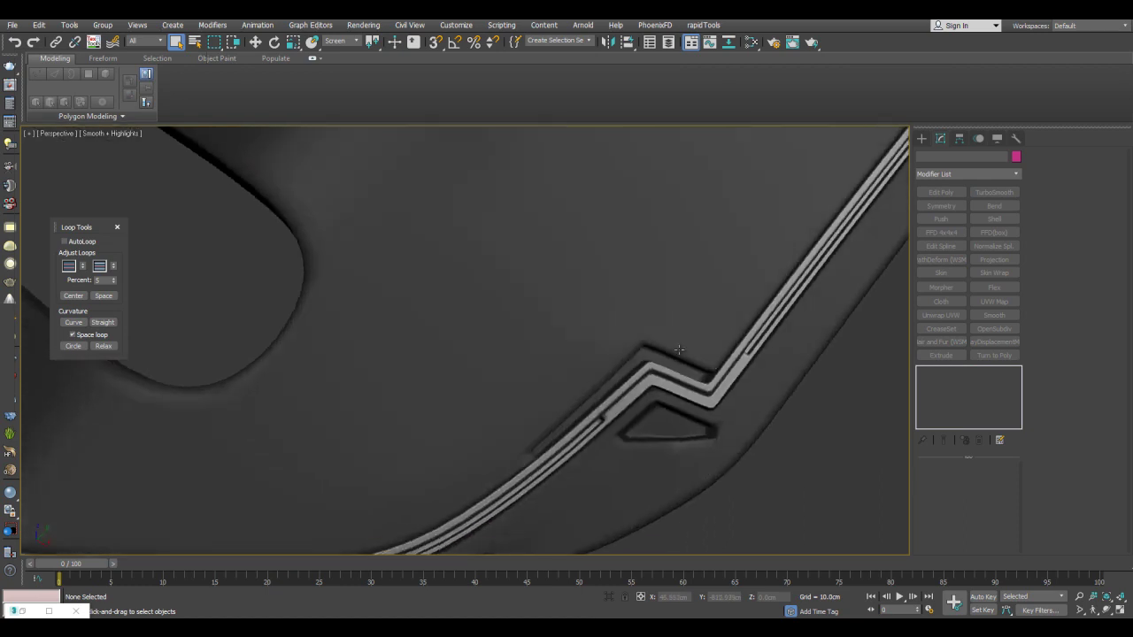
{"action": "middle_click_drag", "start_coordinate": [541, 418], "coordinate": [566, 406], "text": "alt"}
{"action": "scroll", "coordinate": [611, 376], "scroll_direction": "down", "scroll_amount": 3}
{"action": "middle_click_drag", "start_coordinate": [637, 363], "coordinate": [885, 206], "text": "alt"}
{"action": "mouse_move", "coordinate": [680, 354]}
{"action": "middle_mouse_down", "text": "alt"}
{"action": "mouse_move", "coordinate": [699, 347]}
{"action": "mouse_move", "coordinate": [683, 331]}
{"action": "mouse_move", "coordinate": [693, 363]}
{"action": "middle_mouse_up", "text": "alt"}
{"action": "scroll", "coordinate": [708, 310], "scroll_direction": "up", "scroll_amount": 3}
{"action": "key", "text": "F4"}
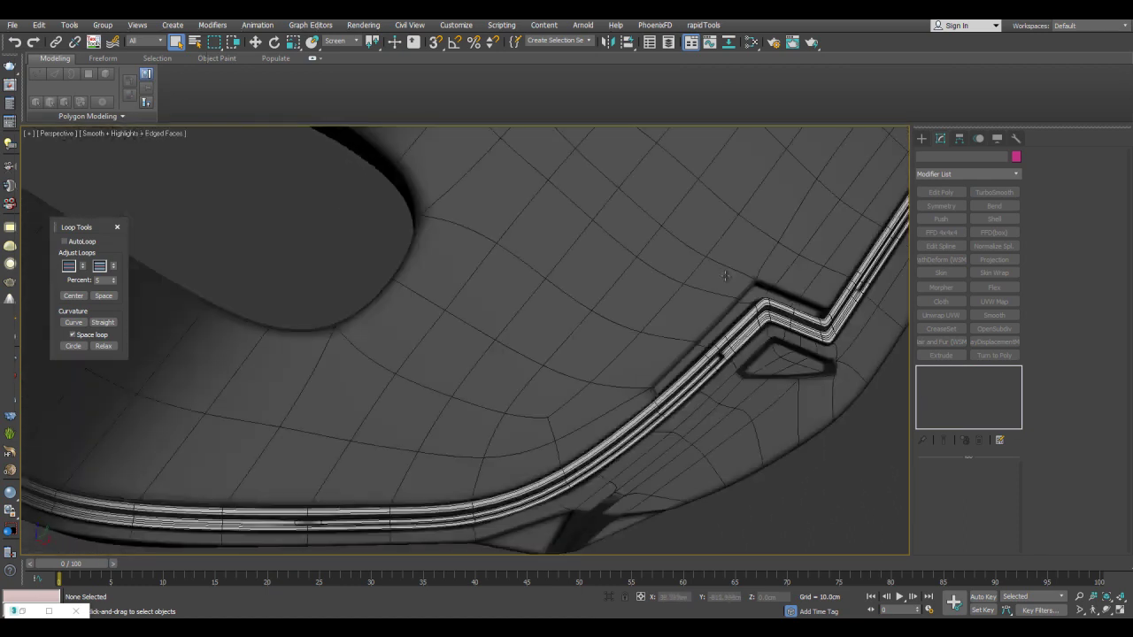
In the plate's lower Edit Poly, reposition the surface vertices beside the notch using the Face constraint.
{"action": "left_click", "coordinate": [726, 274]}
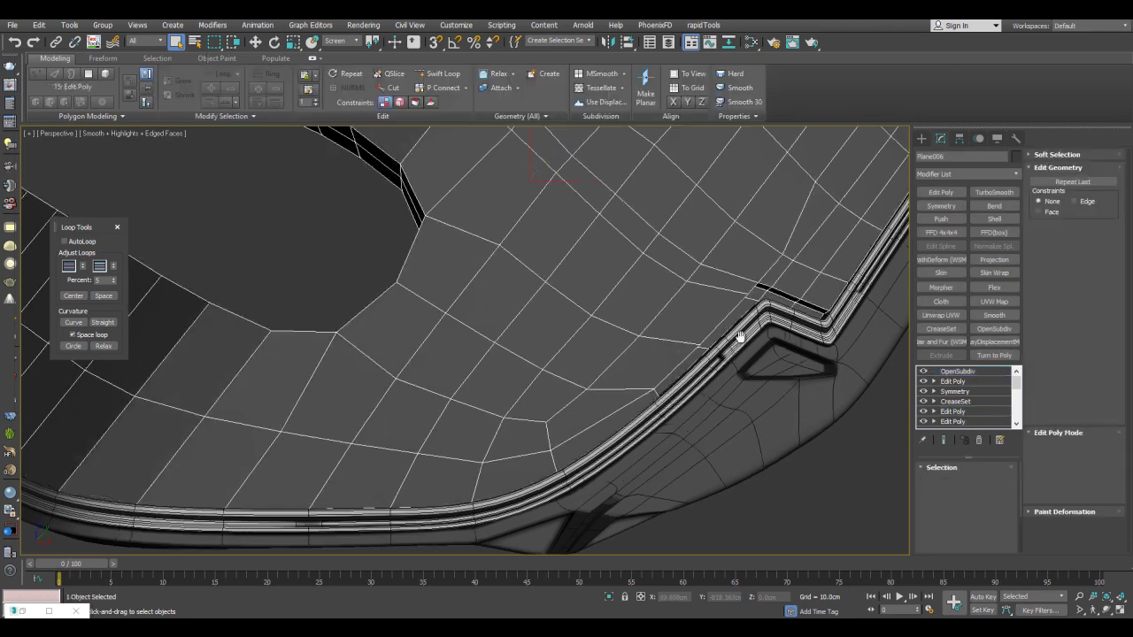
{"action": "key", "text": "1"}
{"action": "middle_click_drag", "start_coordinate": [748, 345], "coordinate": [624, 359], "text": "alt"}
{"action": "left_click", "coordinate": [531, 421]}
{"action": "key", "text": "w"}
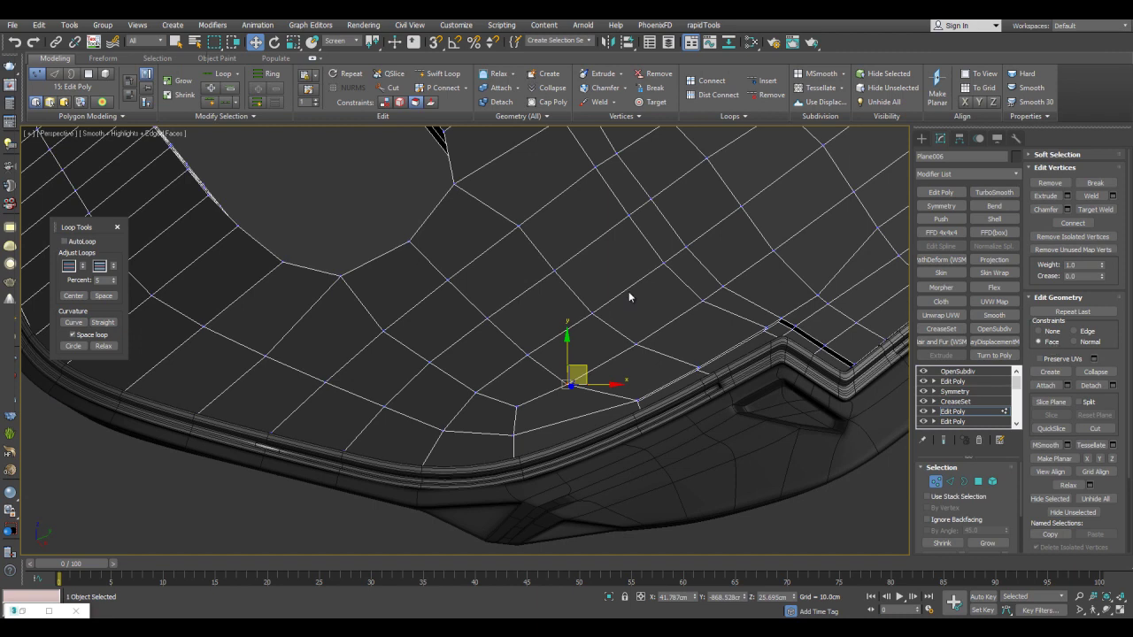
{"action": "left_click_drag", "start_coordinate": [584, 375], "coordinate": [756, 289]}
{"action": "left_click", "coordinate": [724, 290]}
{"action": "key", "text": "q"}
{"action": "middle_click_drag", "start_coordinate": [686, 291], "coordinate": [675, 311], "text": "alt"}
{"action": "key", "text": "F4"}
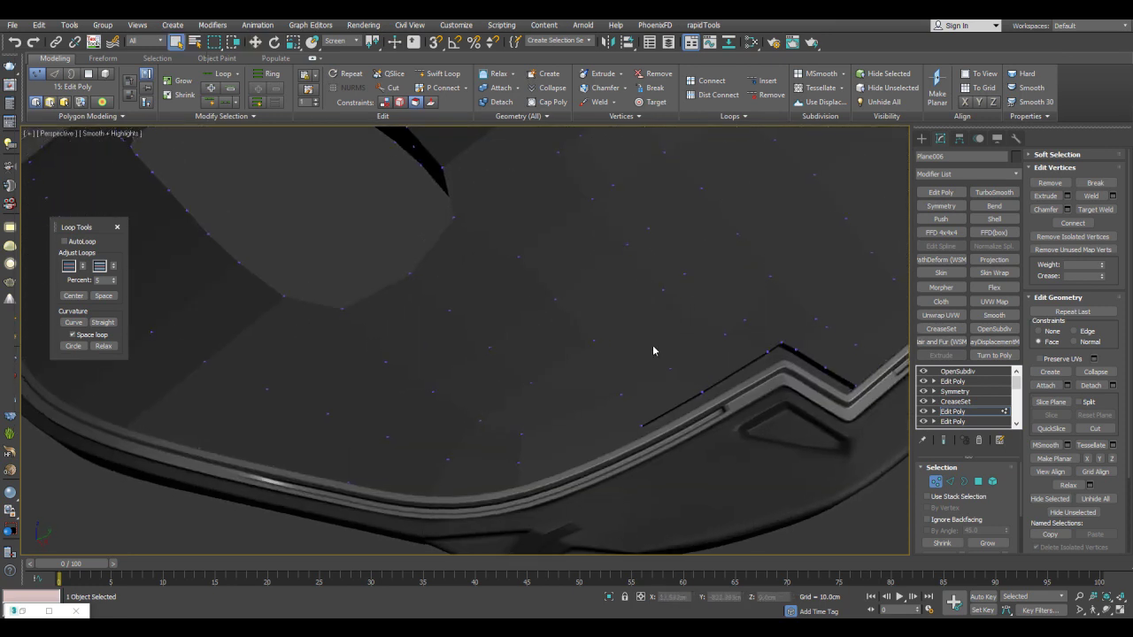
{"action": "middle_click_drag", "start_coordinate": [775, 406], "coordinate": [711, 359]}
{"action": "key", "text": "F4"}
{"action": "key", "text": "F4"}
{"action": "key", "text": "F4"}
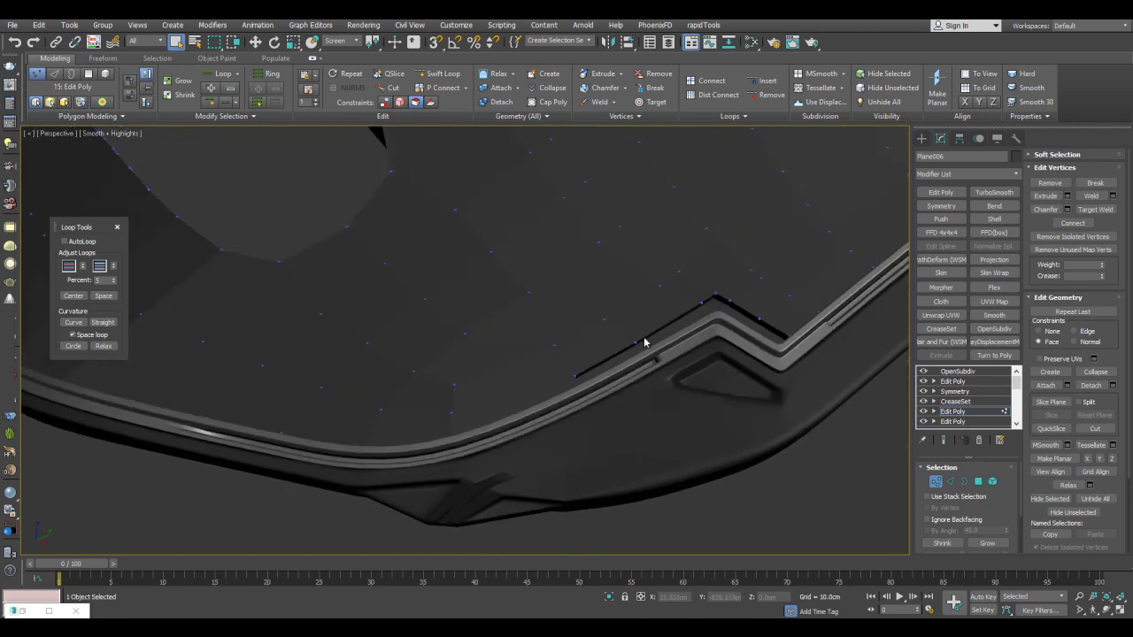
{"action": "middle_click_drag", "start_coordinate": [682, 301], "coordinate": [700, 333]}
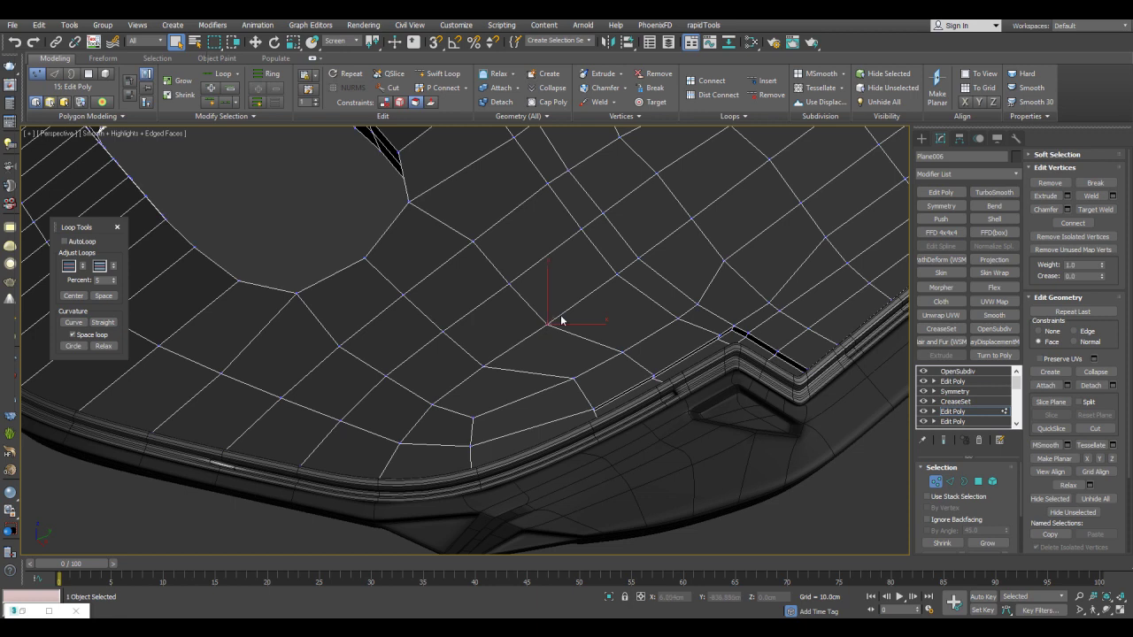
Move and scale three surface vertices inward from the notch so they gather into a short diagonal row.
{"action": "key", "text": "w"}
{"action": "left_click_drag", "start_coordinate": [591, 286], "coordinate": [634, 265]}
{"action": "left_click", "coordinate": [638, 259]}
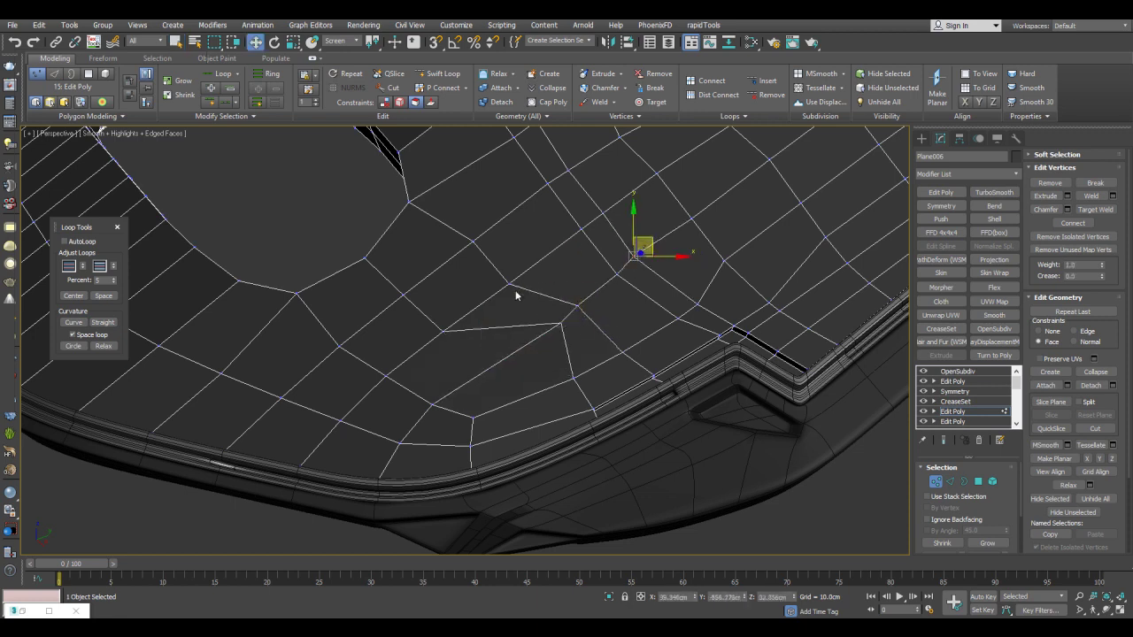
{"action": "left_click_drag", "start_coordinate": [634, 256], "coordinate": [561, 324]}
{"action": "left_click", "coordinate": [626, 283], "text": "ctrl"}
{"action": "left_click", "coordinate": [643, 272], "text": "ctrl"}
{"action": "key", "text": "r"}
{"action": "left_click_drag", "start_coordinate": [614, 286], "coordinate": [613, 257]}
{"action": "key", "text": "w"}
{"action": "key", "text": "r"}
{"action": "key", "text": "w"}
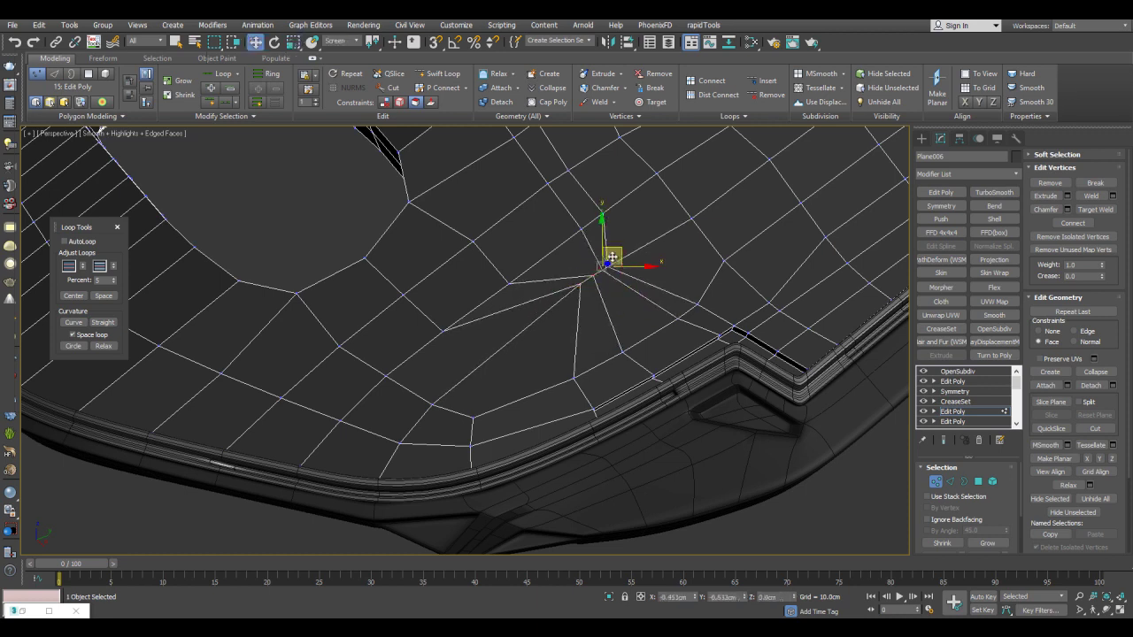
Fine-tune the individual positions of the gathered vertices to even out the short blunt corner.
{"action": "scroll", "coordinate": [617, 260], "scroll_direction": "up", "scroll_amount": 3}
{"action": "left_click", "coordinate": [715, 253]}
{"action": "scroll", "coordinate": [718, 248], "scroll_direction": "up", "scroll_amount": 3}
{"action": "left_click", "coordinate": [609, 301]}
{"action": "left_click_drag", "start_coordinate": [622, 281], "coordinate": [622, 284]}
{"action": "left_click_drag", "start_coordinate": [551, 333], "coordinate": [556, 331]}
{"action": "key", "text": "q"}
{"action": "scroll", "coordinate": [632, 321], "scroll_direction": "down", "scroll_amount": 2}
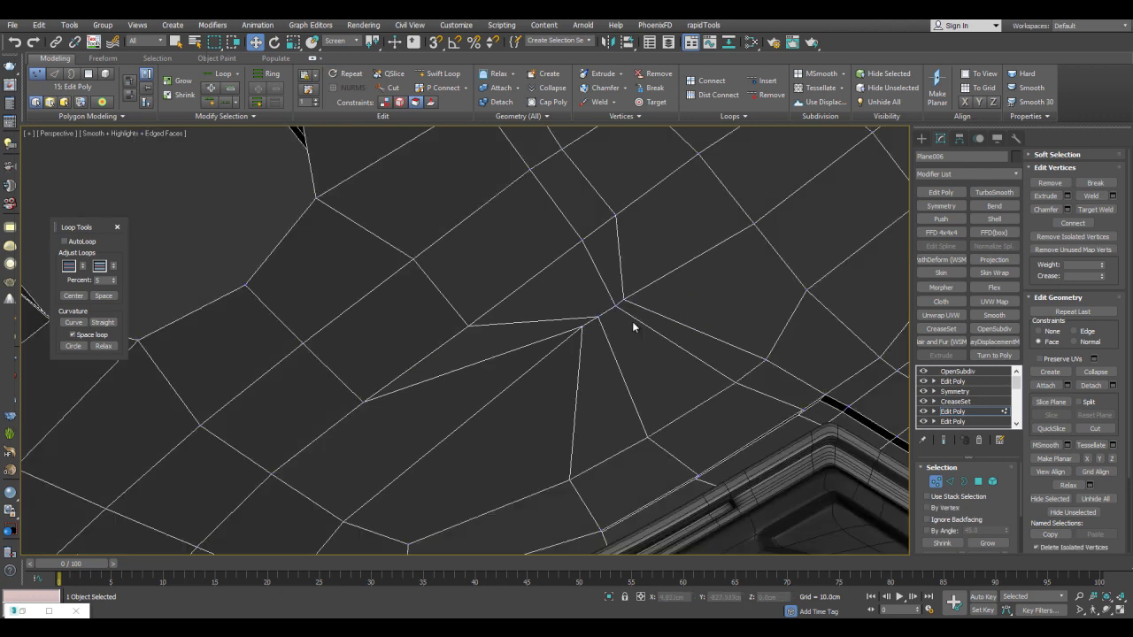
Select the triangular group of faces beside the notch and shift its vertices nearest the notch to refine the outline.
{"action": "key", "text": "4"}
{"action": "left_click", "coordinate": [602, 379]}
{"action": "left_click", "coordinate": [653, 354], "text": "ctrl"}
{"action": "scroll", "coordinate": [660, 344], "scroll_direction": "down", "scroll_amount": 2}
{"action": "left_click", "coordinate": [664, 341], "text": "ctrl"}
{"action": "middle_click_drag", "start_coordinate": [664, 341], "coordinate": [726, 274], "text": "alt"}
{"action": "scroll", "coordinate": [679, 304], "scroll_direction": "up", "scroll_amount": 2}
{"action": "scroll", "coordinate": [726, 275], "scroll_direction": "up", "scroll_amount": 2}
{"action": "key", "text": "1"}
{"action": "key", "text": "w"}
{"action": "left_click", "coordinate": [795, 226]}
{"action": "left_click_drag", "start_coordinate": [813, 214], "coordinate": [748, 266]}
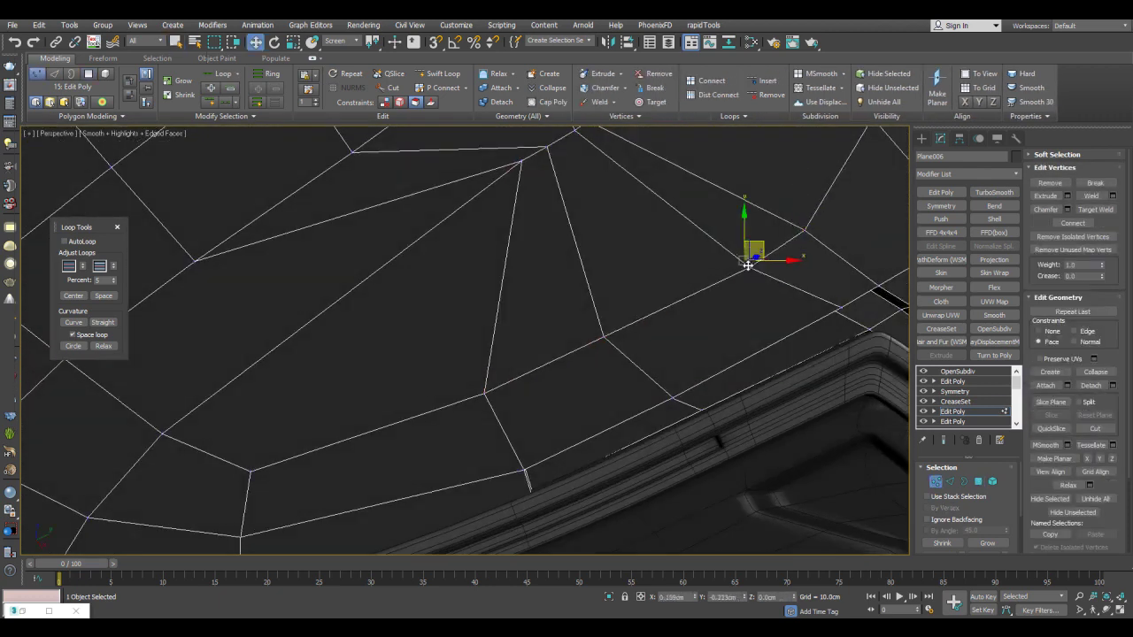
{"action": "left_click_drag", "start_coordinate": [805, 230], "coordinate": [813, 234]}
Bevel the triangular face group down into the plate to form a shallow recess with sloped walls.
{"action": "scroll", "coordinate": [790, 283], "scroll_direction": "down", "scroll_amount": 2}
{"action": "key", "text": "4"}
{"action": "key", "text": "q"}
{"action": "middle_click_drag", "start_coordinate": [705, 296], "coordinate": [640, 264], "text": "alt"}
{"action": "key", "text": "ctrl+shift+b"}
{"action": "left_click_drag", "start_coordinate": [640, 266], "coordinate": [615, 279]}
{"action": "key", "text": "r"}
{"action": "key", "text": "q"}
{"action": "middle_click_drag", "start_coordinate": [615, 279], "coordinate": [655, 292], "text": "alt"}
In the CreaseSet modifier, turn on Ignore Backfacing and select edges of the triangular recess for creasing.
{"action": "left_click", "coordinate": [956, 401]}
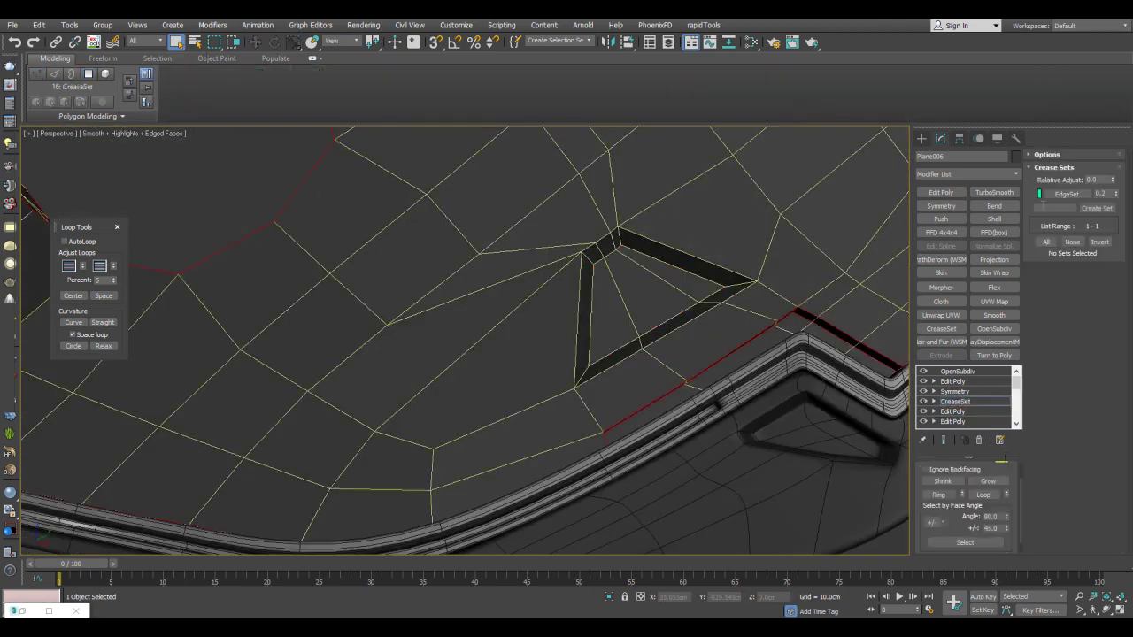
{"action": "right_click", "coordinate": [1062, 188]}
{"action": "left_click", "coordinate": [1065, 330]}
{"action": "right_click", "coordinate": [1058, 190]}
{"action": "left_click", "coordinate": [1067, 203]}
{"action": "scroll", "coordinate": [709, 283], "scroll_direction": "down", "scroll_amount": 6}
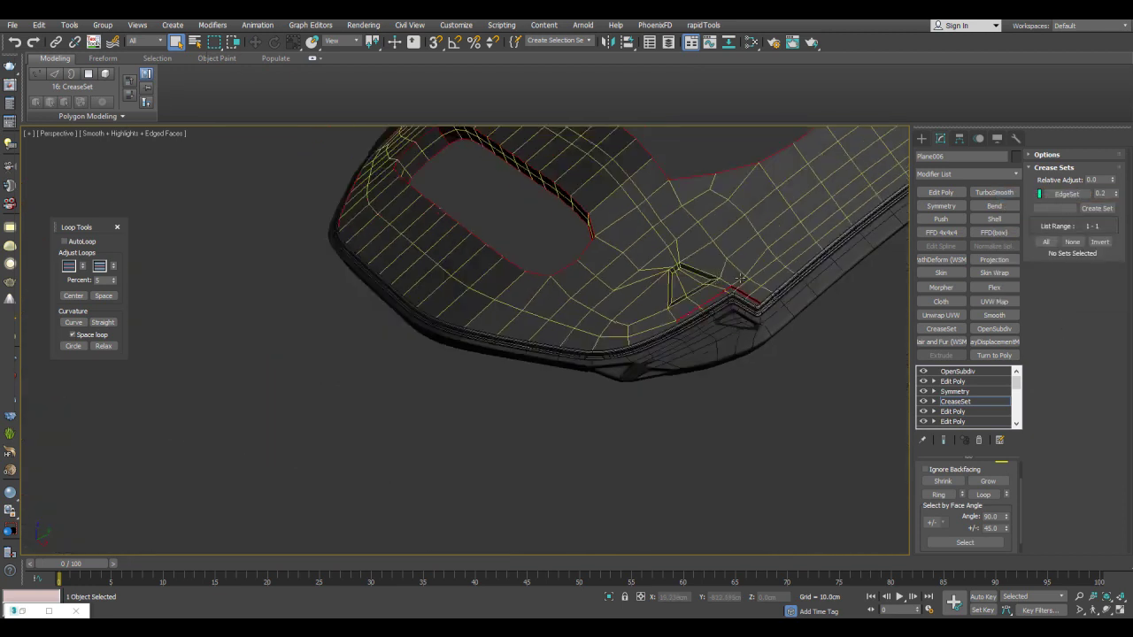
{"action": "middle_click_drag", "start_coordinate": [724, 146], "coordinate": [658, 186]}
{"action": "middle_click_drag", "start_coordinate": [689, 288], "coordinate": [674, 316], "text": "alt"}
{"action": "scroll", "coordinate": [711, 298], "scroll_direction": "up", "scroll_amount": 6}
{"action": "middle_click_drag", "start_coordinate": [599, 334], "coordinate": [901, 393]}
{"action": "scroll", "coordinate": [827, 263], "scroll_direction": "up", "scroll_amount": 3}
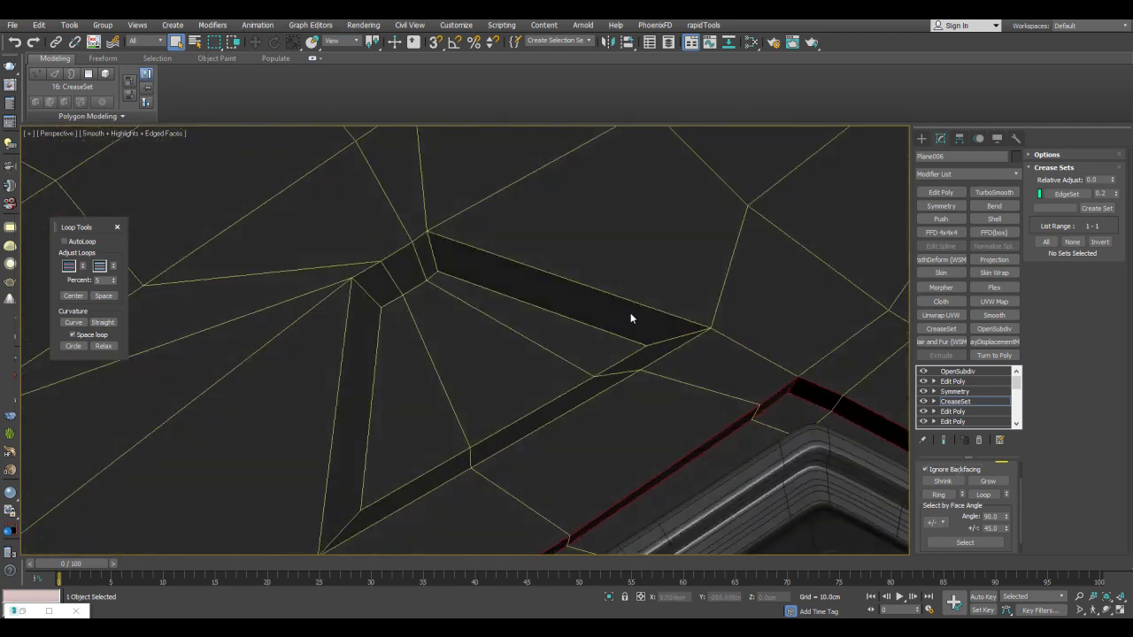
{"action": "middle_click_drag", "start_coordinate": [630, 317], "coordinate": [713, 272]}
{"action": "left_click", "coordinate": [725, 325], "text": "ctrl"}
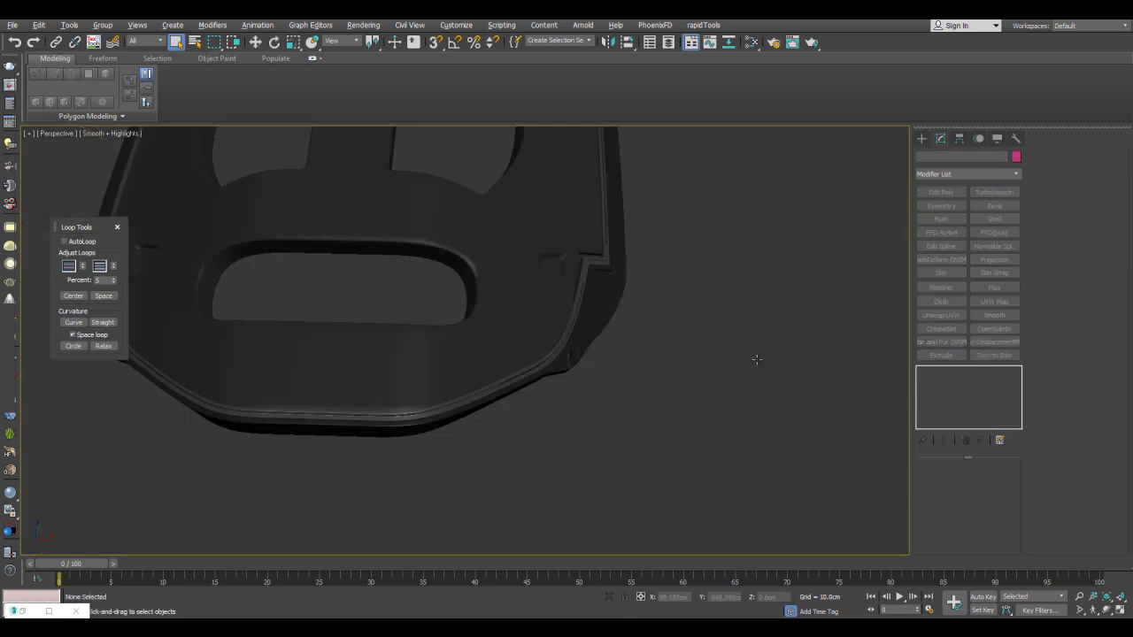
Examine the smoothed triangular recess and its corners, with and without edge display.
{"action": "mouse_move", "coordinate": [751, 357]}
{"action": "middle_mouse_down", "text": "alt"}
{"action": "mouse_move", "coordinate": [739, 368]}
{"action": "mouse_move", "coordinate": [723, 359]}
{"action": "mouse_move", "coordinate": [715, 374]}
{"action": "mouse_move", "coordinate": [698, 364]}
{"action": "mouse_move", "coordinate": [716, 417]}
{"action": "middle_mouse_up", "text": "alt"}
{"action": "scroll", "coordinate": [715, 416], "scroll_direction": "up", "scroll_amount": 8}
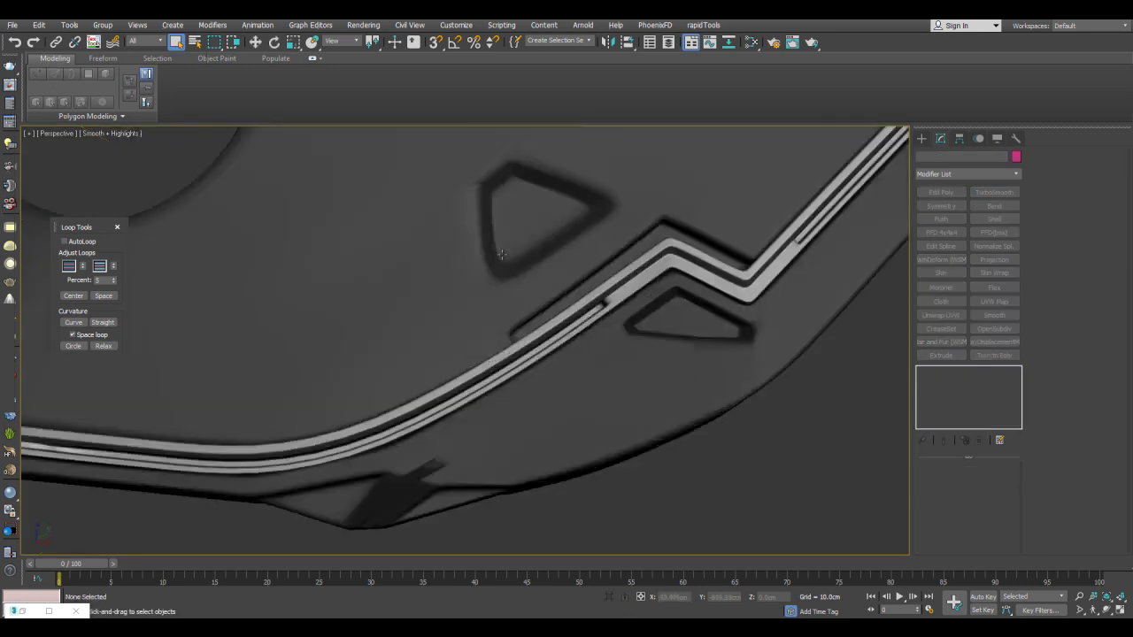
{"action": "key", "text": "F4"}
{"action": "key", "text": "F4"}
{"action": "scroll", "coordinate": [561, 358], "scroll_direction": "up", "scroll_amount": 5}
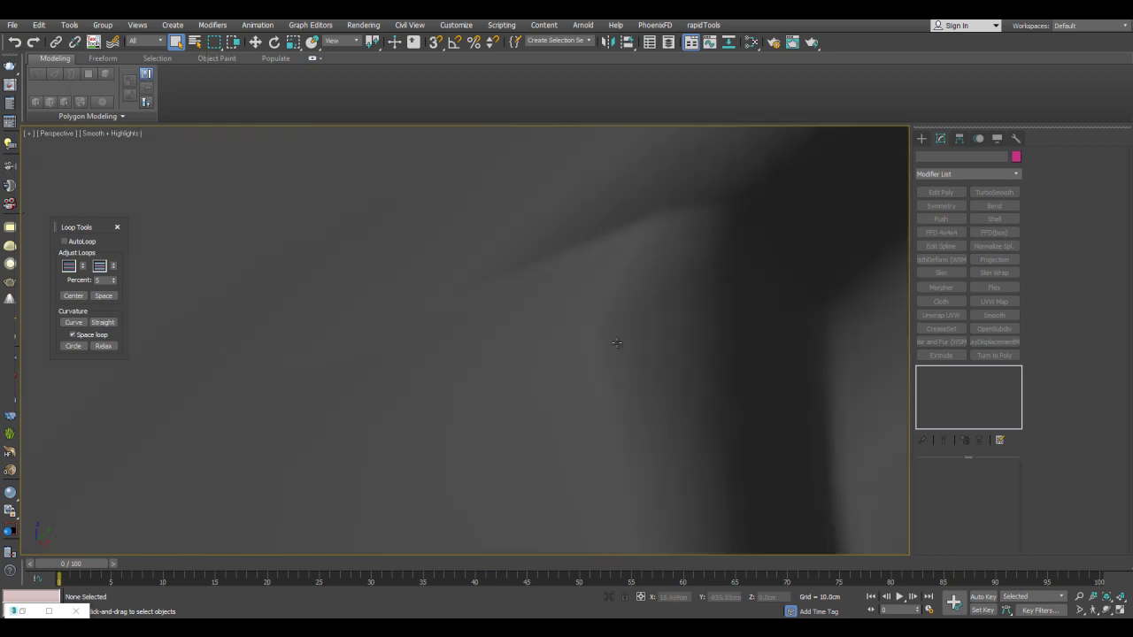
{"action": "middle_click_drag", "start_coordinate": [617, 345], "coordinate": [620, 307], "text": "alt"}
{"action": "key", "text": "F4"}
{"action": "scroll", "coordinate": [619, 307], "scroll_direction": "down", "scroll_amount": 8}
Select the plate and return to its Edit Poly modifier below the CreaseSet.
{"action": "left_click", "coordinate": [654, 319]}
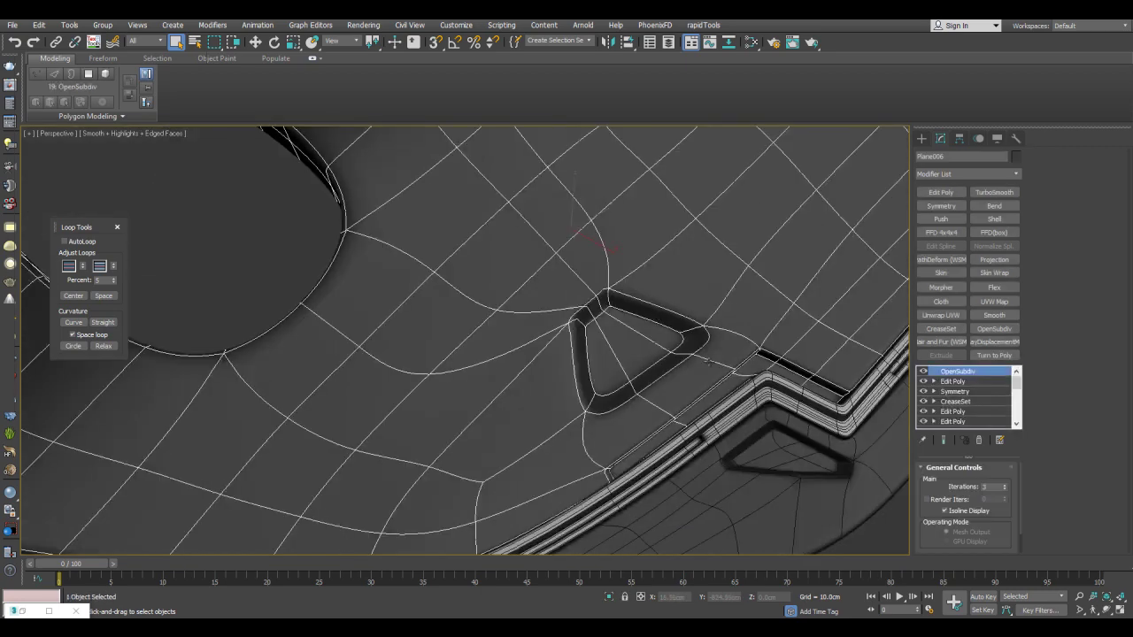
{"action": "left_click", "coordinate": [970, 411]}
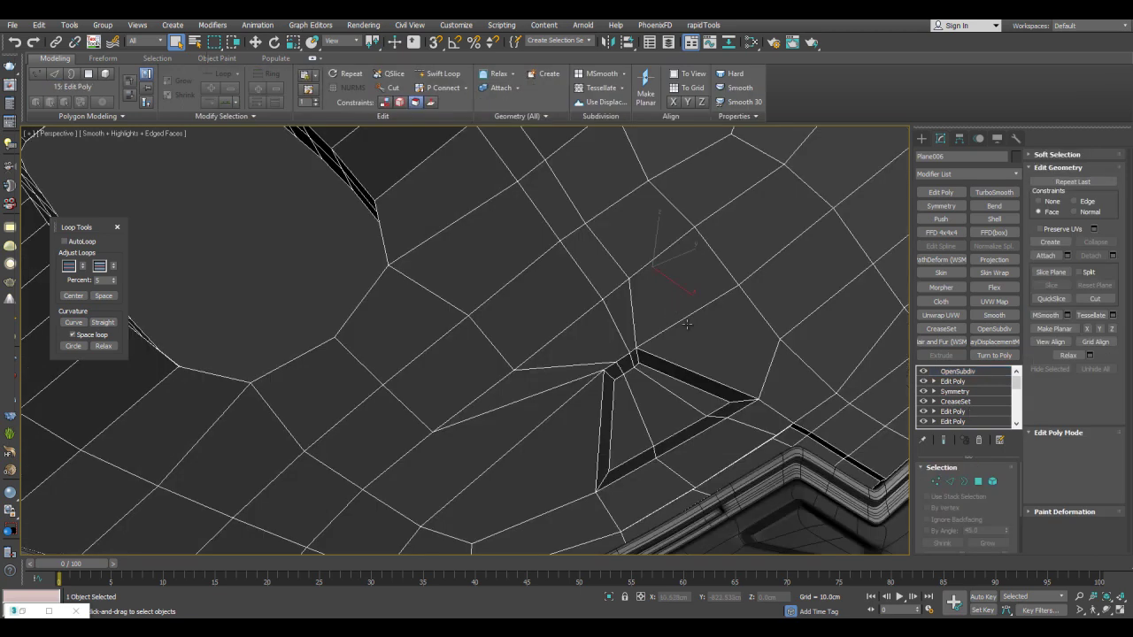
{"action": "scroll", "coordinate": [705, 322], "scroll_direction": "down", "scroll_amount": 2}
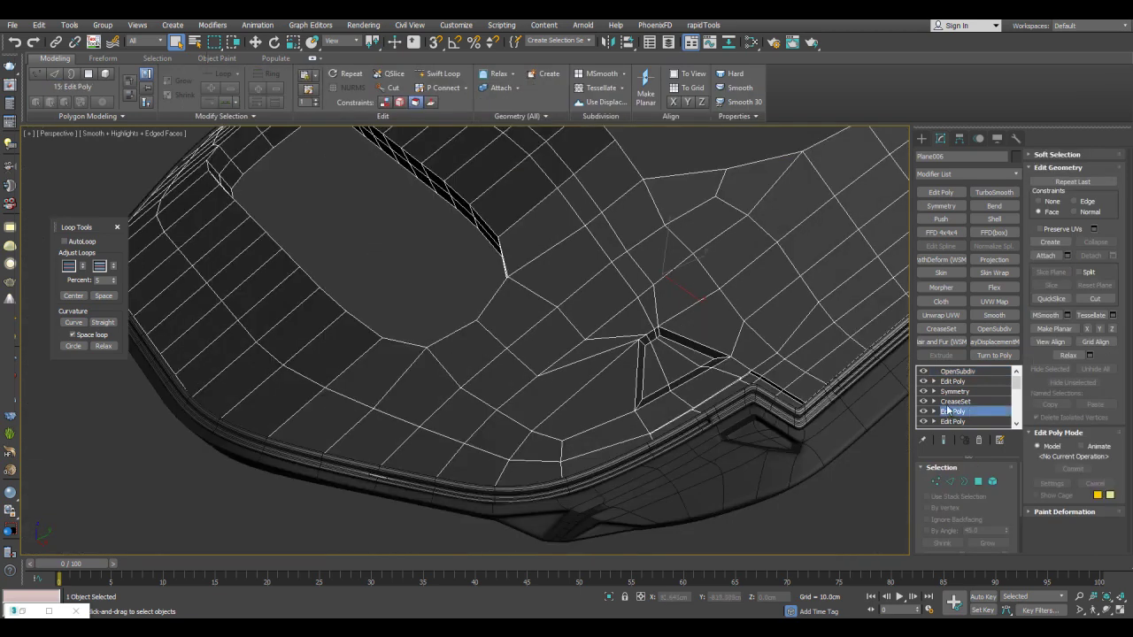
Try to center the edge run beside the triangular recess's blunt corner with Loop Tools, and undo it.
{"action": "key", "text": "2"}
{"action": "scroll", "coordinate": [646, 292], "scroll_direction": "up", "scroll_amount": 3}
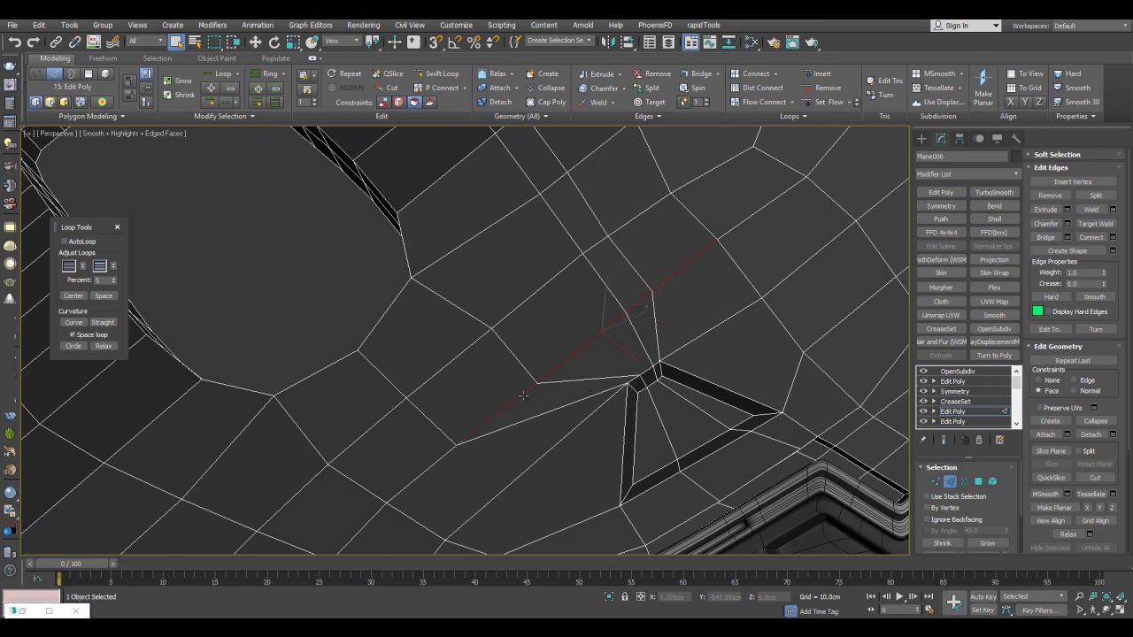
{"action": "left_click", "coordinate": [83, 298]}
{"action": "middle_click_drag", "start_coordinate": [496, 372], "coordinate": [679, 343], "text": "alt"}
{"action": "key", "text": "ctrl+z"}
Select the edge run beside the triangular recess's blunt corner and center it with Loop Tools.
{"action": "key", "text": "1"}
{"action": "key", "text": "4"}
{"action": "left_click", "coordinate": [624, 378]}
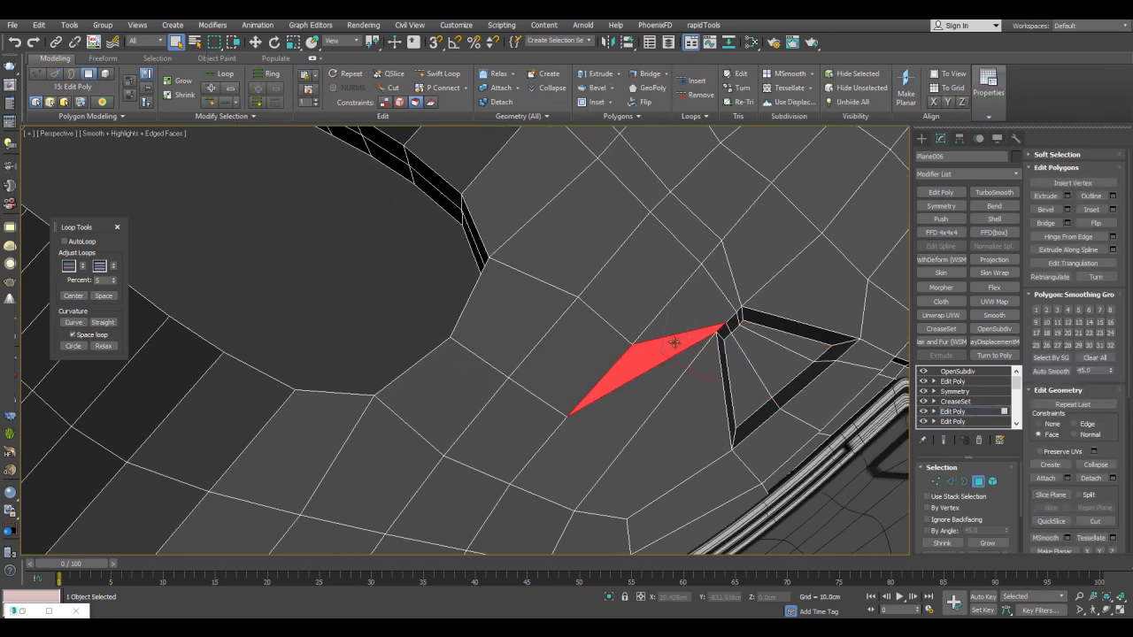
{"action": "key", "text": "2"}
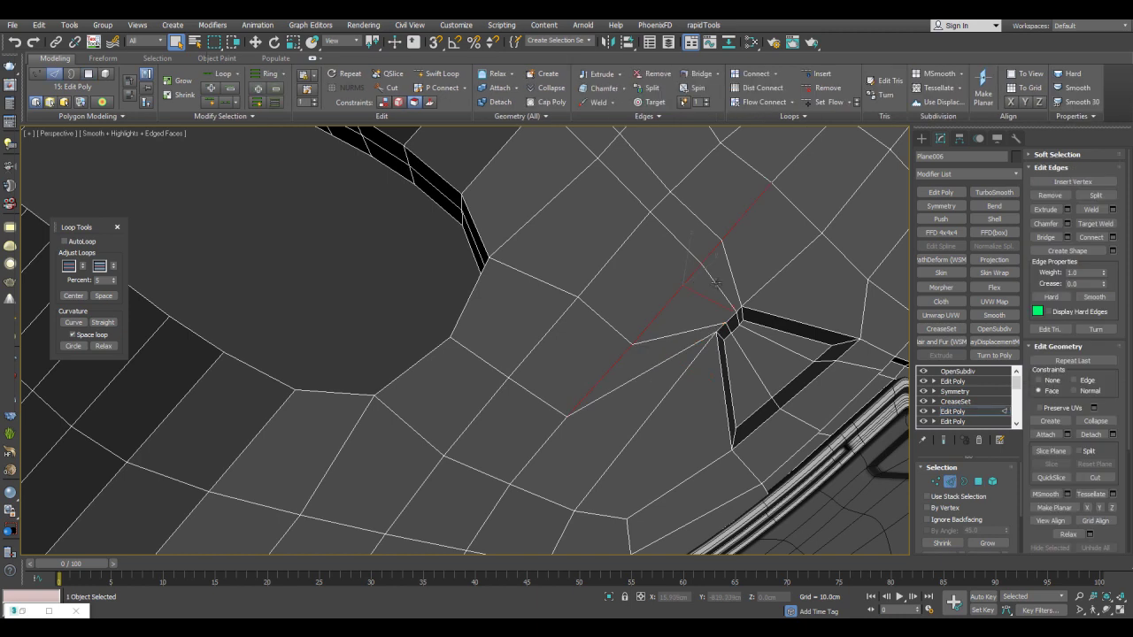
{"action": "left_click", "coordinate": [80, 299]}
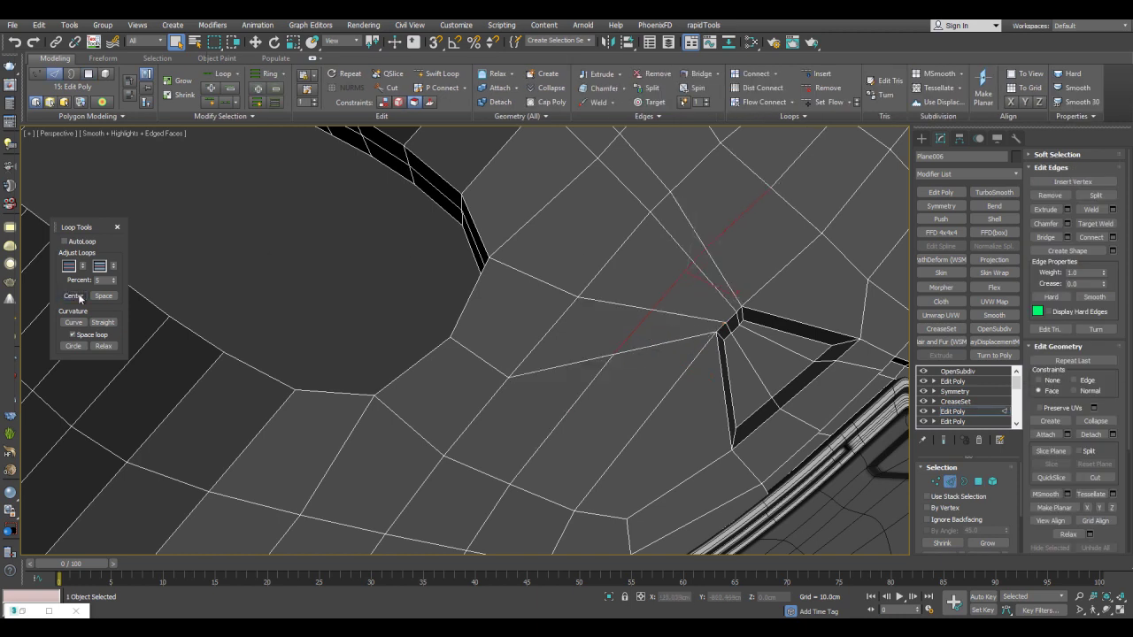
Select the longer edge run between the oblong opening and the triangular recess and center it with Loop Tools.
{"action": "left_click", "coordinate": [327, 312]}
{"action": "middle_click_drag", "start_coordinate": [556, 263], "coordinate": [529, 313]}
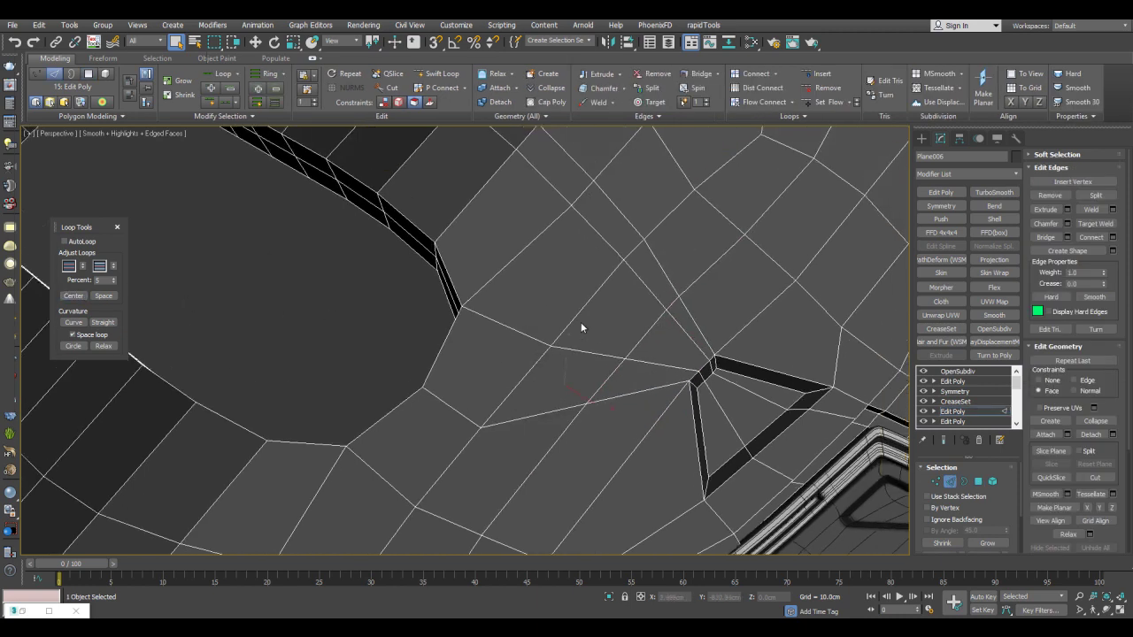
{"action": "left_click", "coordinate": [657, 227], "text": "ctrl"}
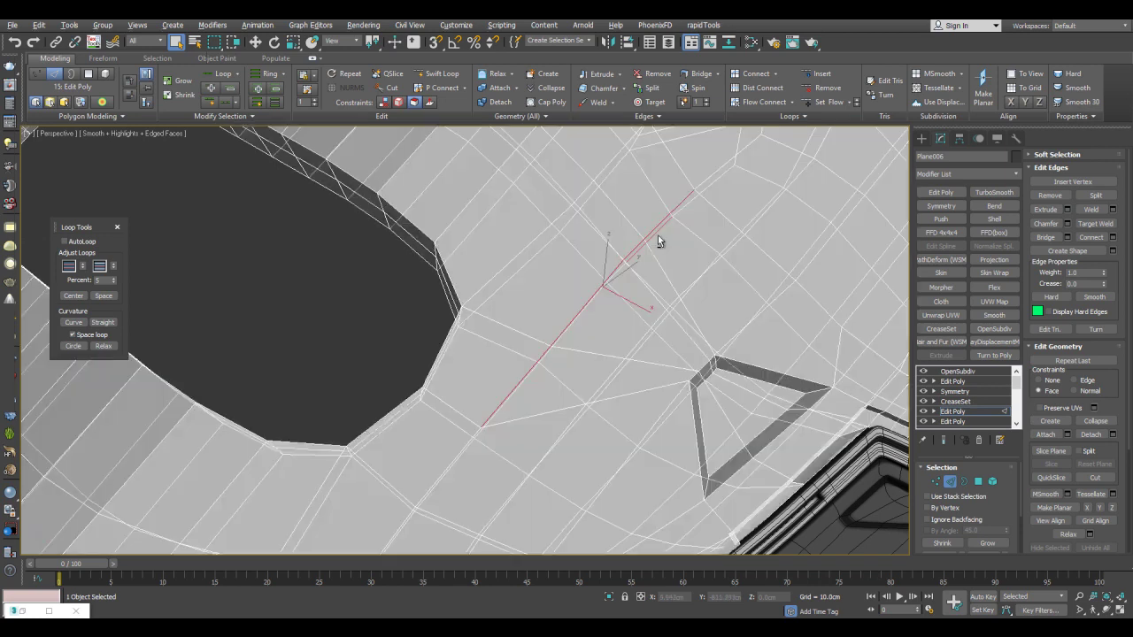
{"action": "key", "text": "alt+x"}
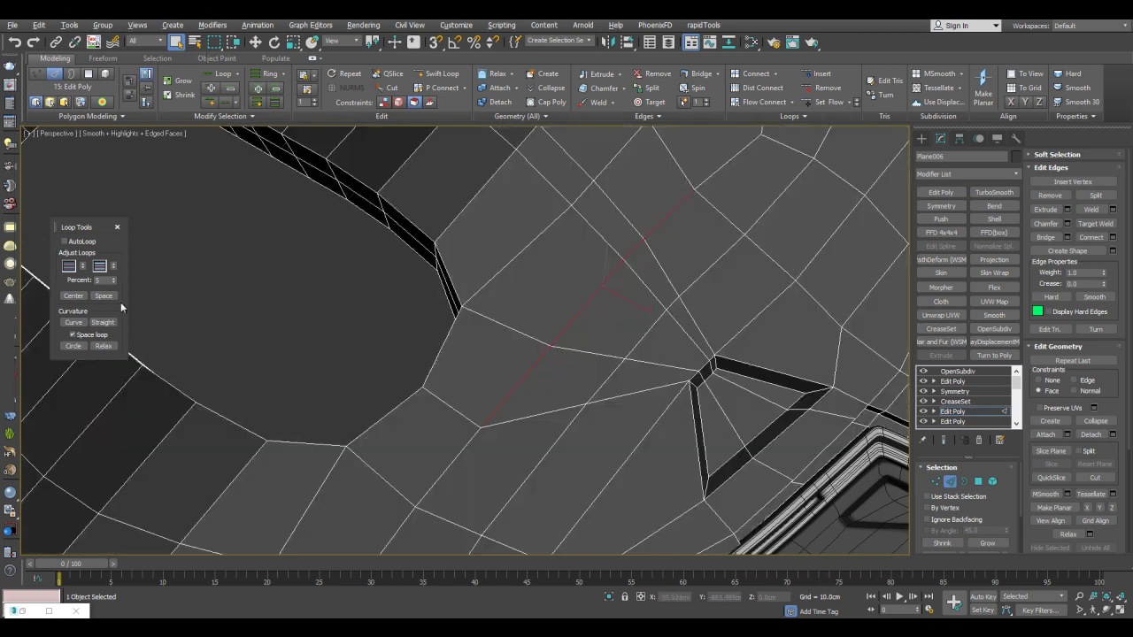
{"action": "left_click", "coordinate": [81, 296]}
Examine the smoothed surface around the triangular recess from several angles, with and without edge display.
{"action": "key", "text": "2"}
{"action": "left_click", "coordinate": [276, 327]}
{"action": "key", "text": "F4"}
{"action": "middle_click_drag", "start_coordinate": [673, 335], "coordinate": [629, 324]}
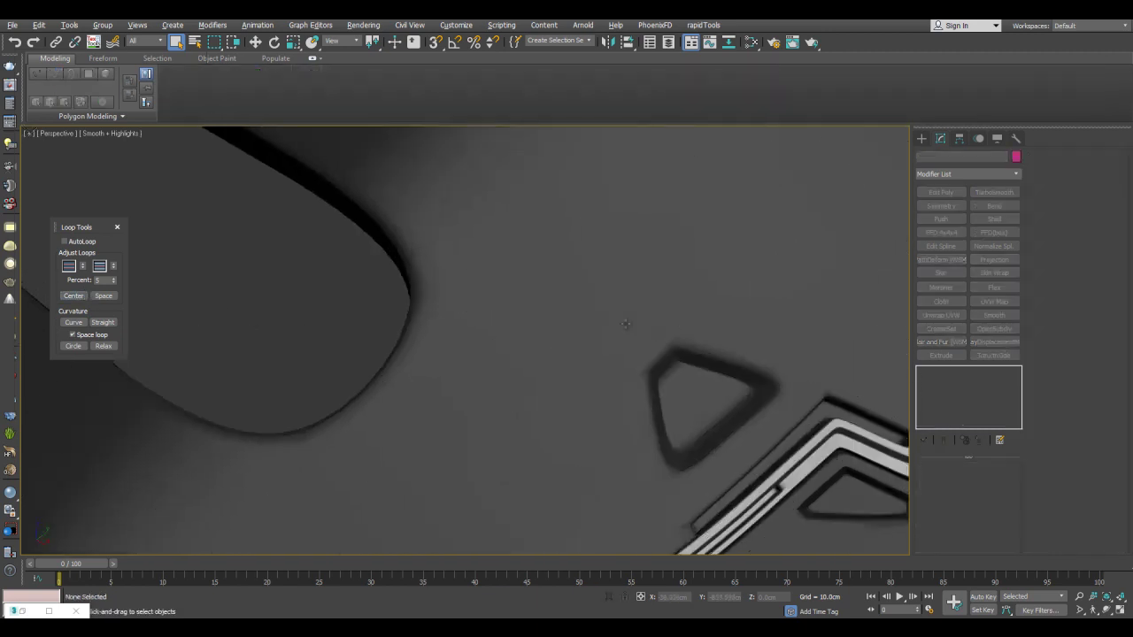
{"action": "scroll", "coordinate": [628, 325], "scroll_direction": "down", "scroll_amount": 2}
{"action": "scroll", "coordinate": [680, 313], "scroll_direction": "up", "scroll_amount": 5}
{"action": "left_click", "coordinate": [701, 286]}
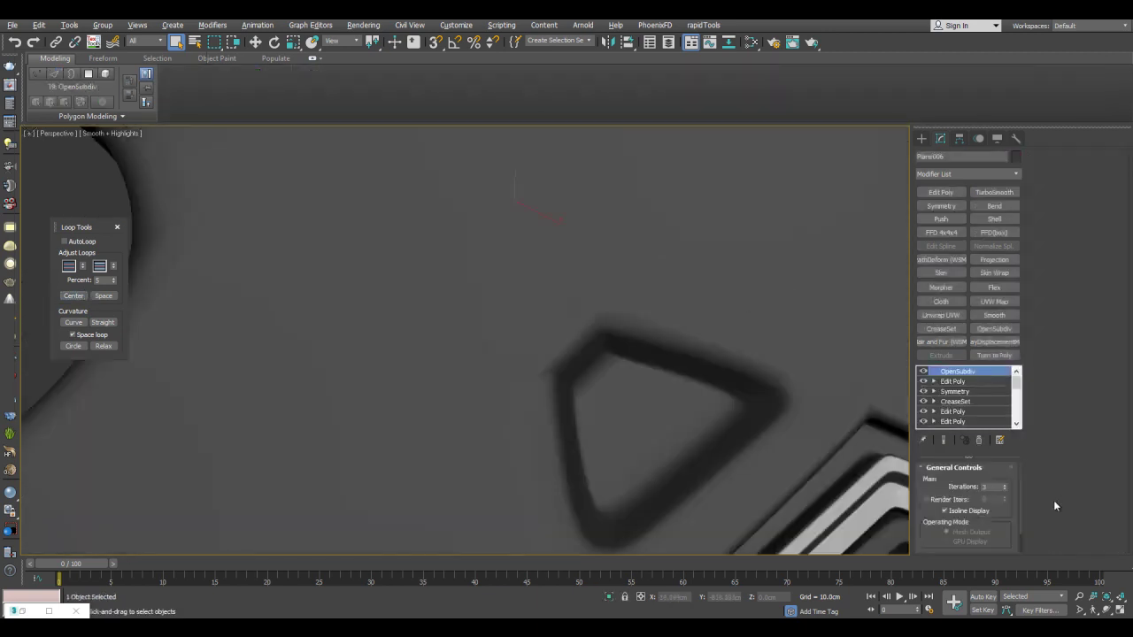
{"action": "middle_click_drag", "start_coordinate": [619, 357], "coordinate": [605, 273], "text": "alt"}
{"action": "middle_click_drag", "start_coordinate": [609, 319], "coordinate": [665, 334], "text": "alt"}
{"action": "scroll", "coordinate": [706, 334], "scroll_direction": "down", "scroll_amount": 3}
{"action": "key", "text": "F4"}
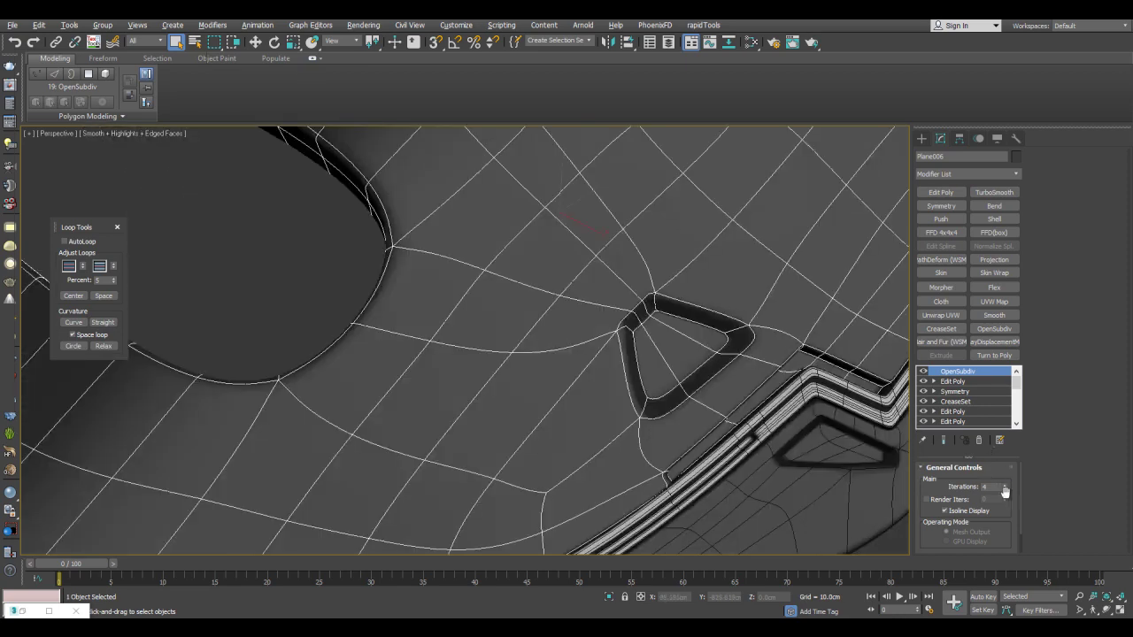
Set the plate's OpenSubdiv iterations to 2.
{"action": "left_click", "coordinate": [1005, 489]}
{"action": "left_click", "coordinate": [1005, 489]}
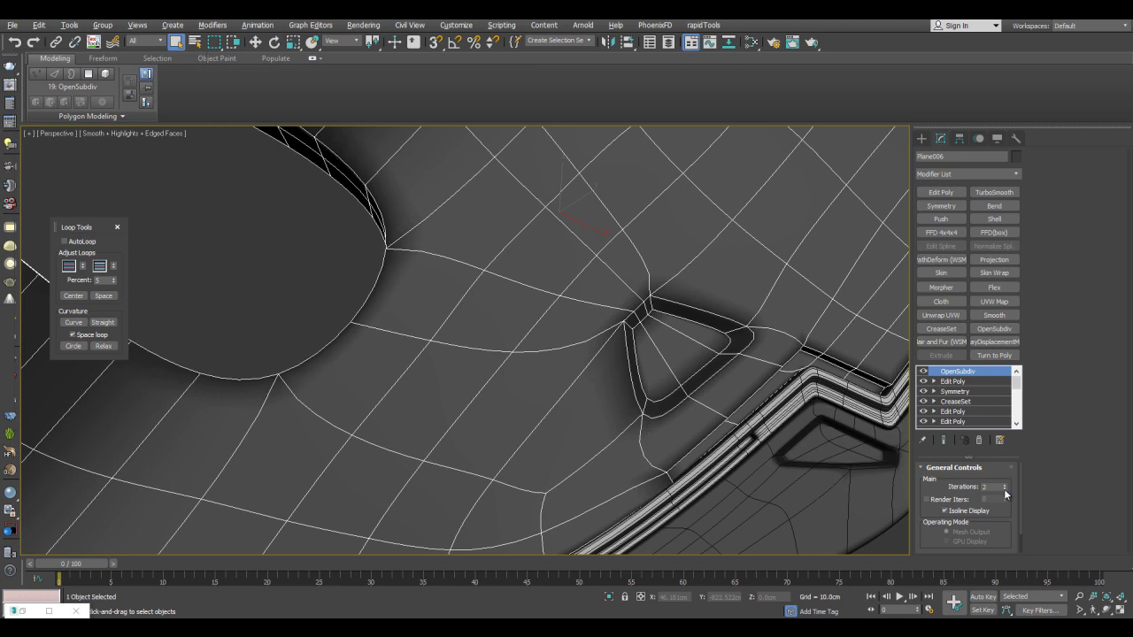
{"action": "scroll", "coordinate": [516, 236], "scroll_direction": "down", "scroll_amount": 5}
{"action": "middle_click_drag", "start_coordinate": [749, 333], "coordinate": [742, 368]}
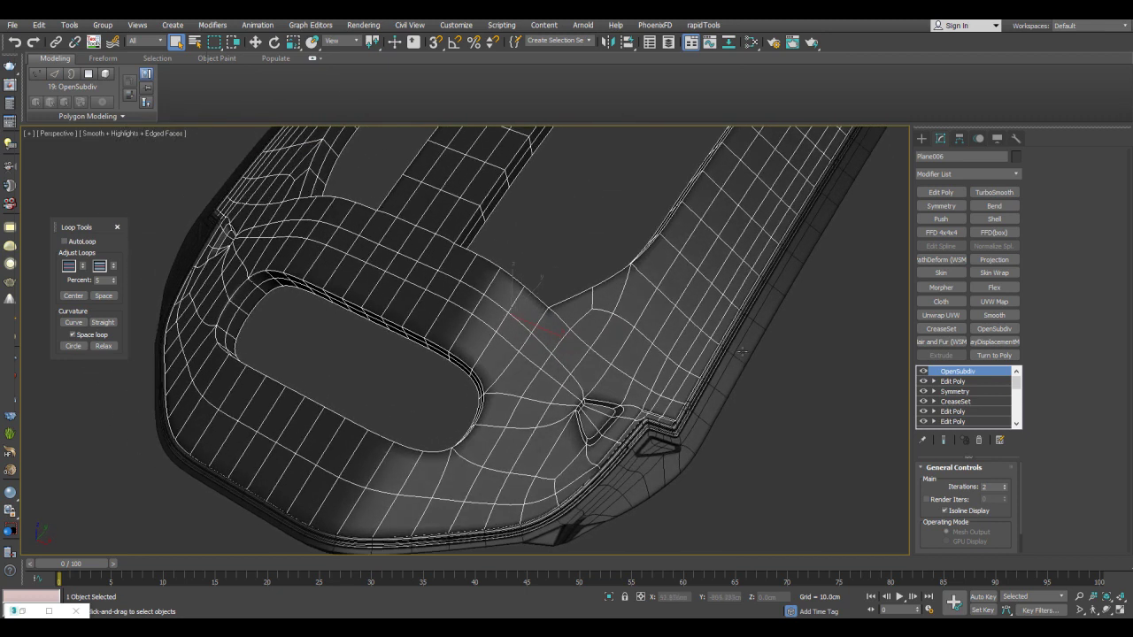
Examine the plate's surface and layered rim around the oblong opening.
{"action": "left_click", "coordinate": [764, 376]}
{"action": "middle_click_drag", "start_coordinate": [585, 391], "coordinate": [718, 296]}
{"action": "middle_click_drag", "start_coordinate": [604, 352], "coordinate": [632, 336]}
{"action": "middle_click_drag", "start_coordinate": [632, 336], "coordinate": [654, 379], "text": "alt"}
{"action": "scroll", "coordinate": [654, 379], "scroll_direction": "up", "scroll_amount": 3}
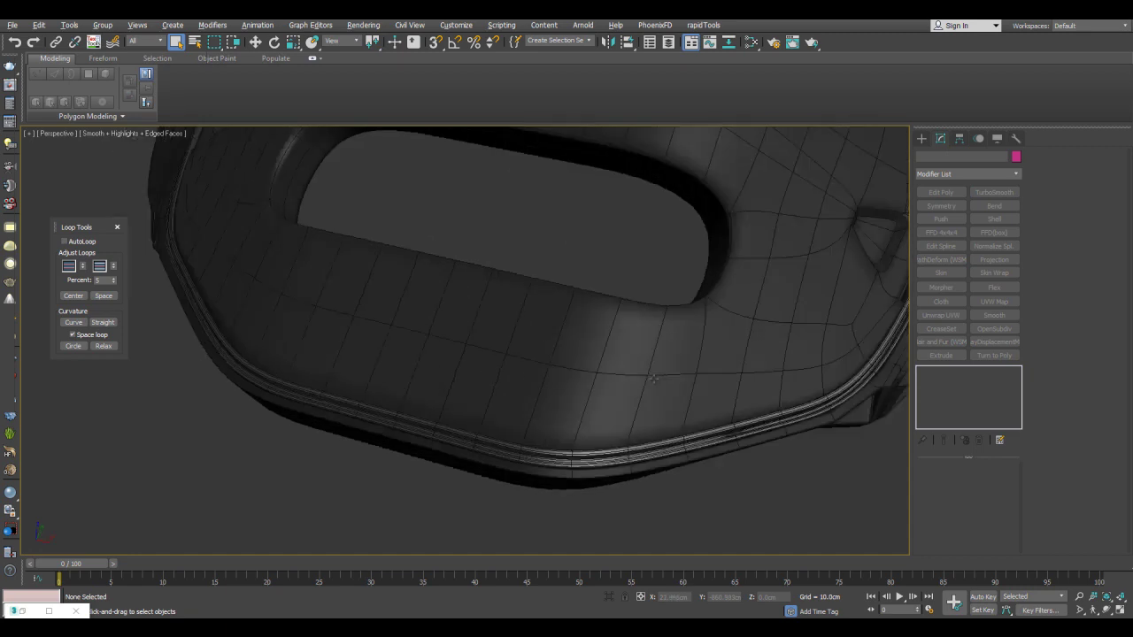
{"action": "left_click", "coordinate": [523, 396]}
{"action": "middle_click_drag", "start_coordinate": [562, 379], "coordinate": [585, 391]}
{"action": "left_click", "coordinate": [545, 459]}
Select the plate and add a new Edit Poly modifier directly below its CreaseSet.
{"action": "left_click", "coordinate": [773, 404]}
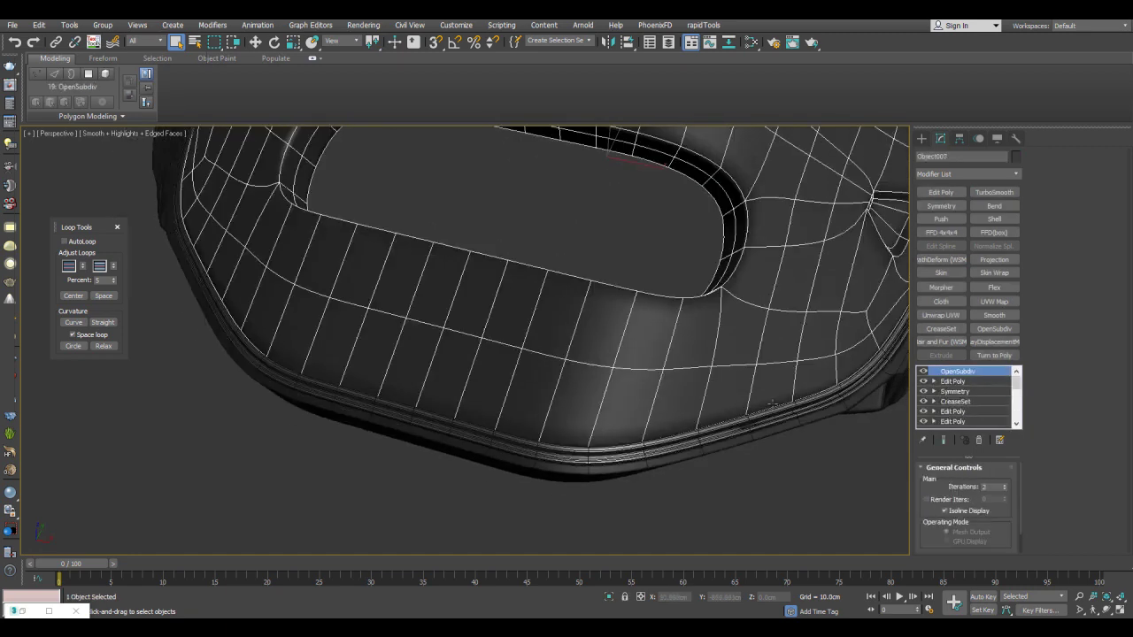
{"action": "left_click", "coordinate": [968, 412]}
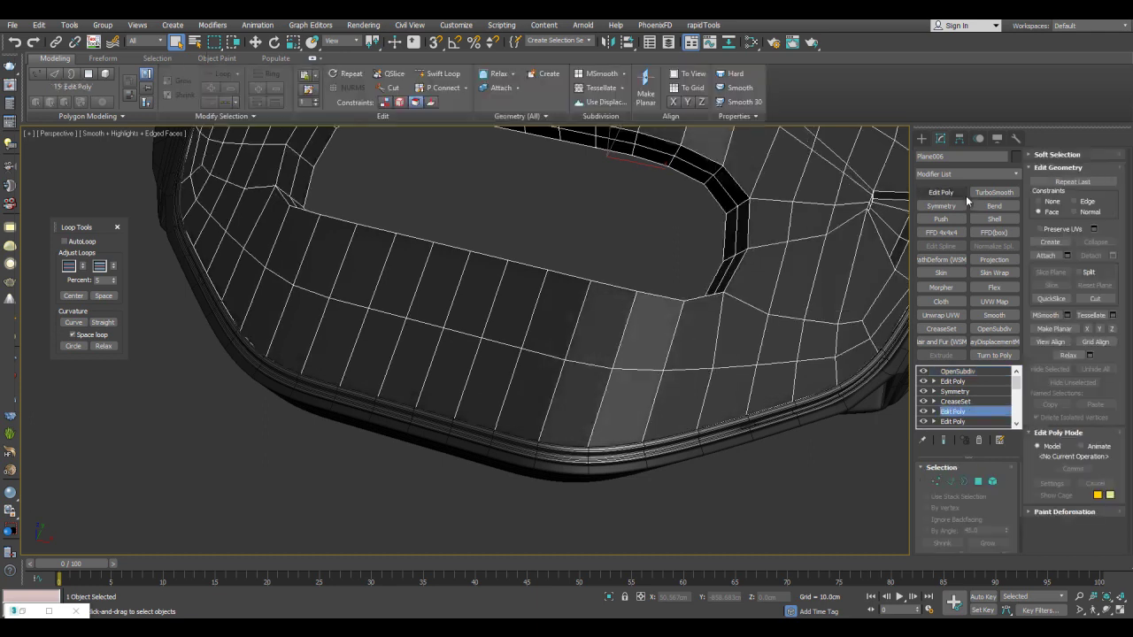
{"action": "left_click", "coordinate": [938, 196]}
Select the edge run below the oblong opening and slide it along its neighbouring edges toward the rim.
{"action": "key", "text": "1"}
{"action": "middle_click_drag", "start_coordinate": [662, 289], "coordinate": [577, 301], "text": "alt"}
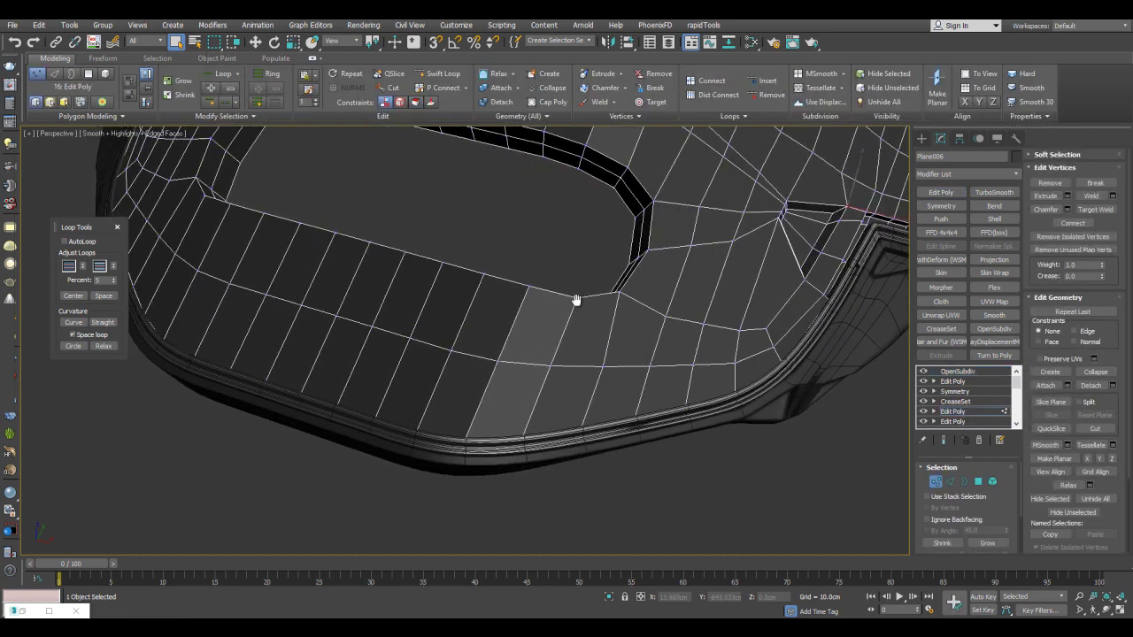
{"action": "key", "text": "alt+shift+w"}
{"action": "key", "text": "w"}
{"action": "middle_click_drag", "start_coordinate": [465, 409], "coordinate": [644, 472], "text": "alt"}
{"action": "middle_click_drag", "start_coordinate": [710, 493], "coordinate": [705, 356], "text": "alt"}
{"action": "key", "text": "2"}
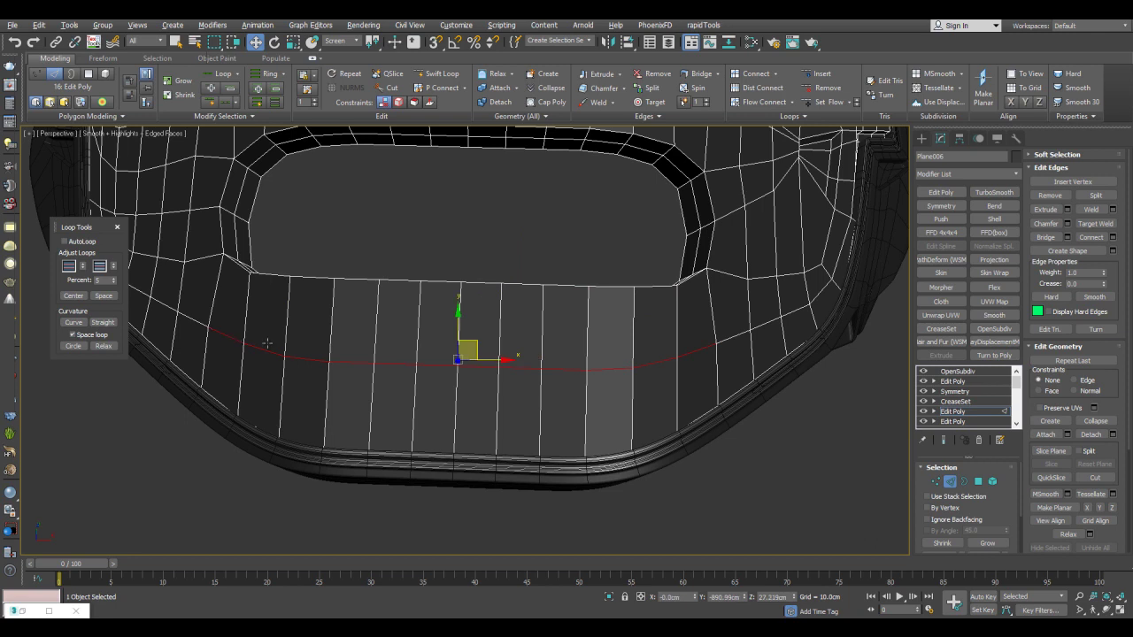
{"action": "middle_click_drag", "start_coordinate": [268, 342], "coordinate": [355, 325], "text": "alt"}
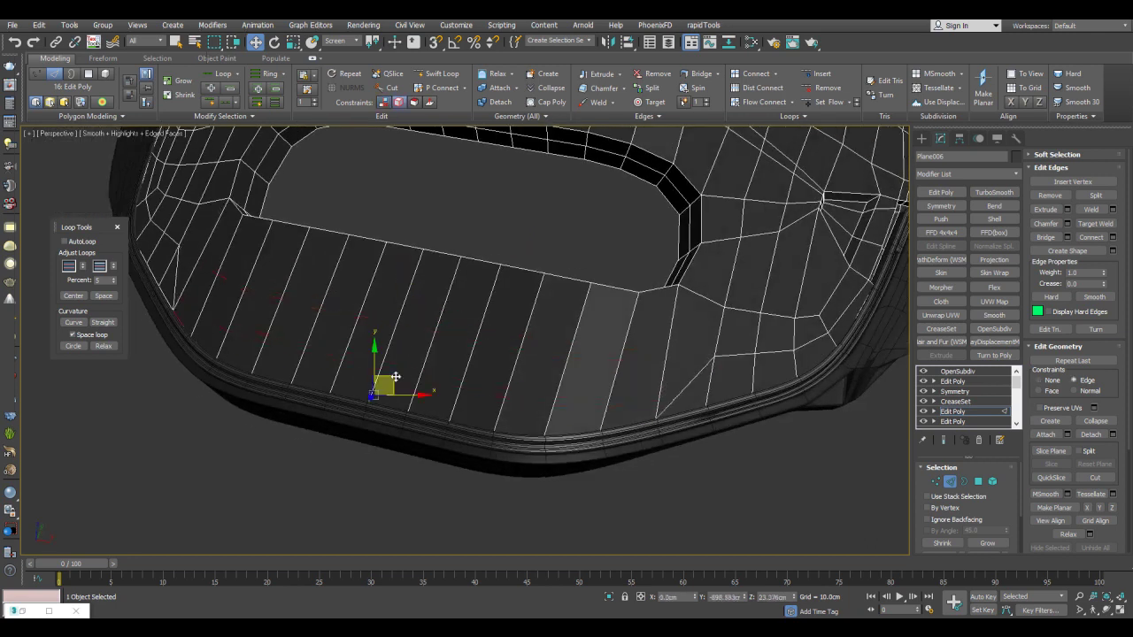
Add edge rows between the oblong opening and the rim, and lower the central run near the rim about 1.2 cm.
{"action": "key", "text": "q"}
{"action": "left_click", "coordinate": [494, 354]}
{"action": "middle_click_drag", "start_coordinate": [443, 337], "coordinate": [631, 377], "text": "alt"}
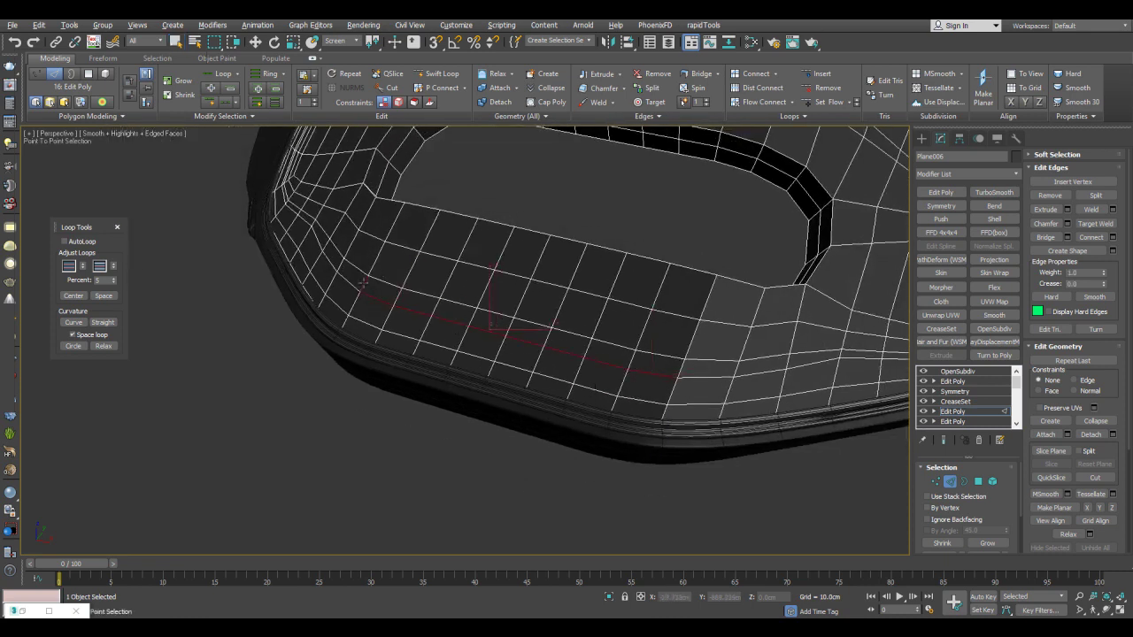
{"action": "key", "text": "w"}
{"action": "middle_click_drag", "start_coordinate": [622, 328], "coordinate": [409, 235], "text": "alt"}
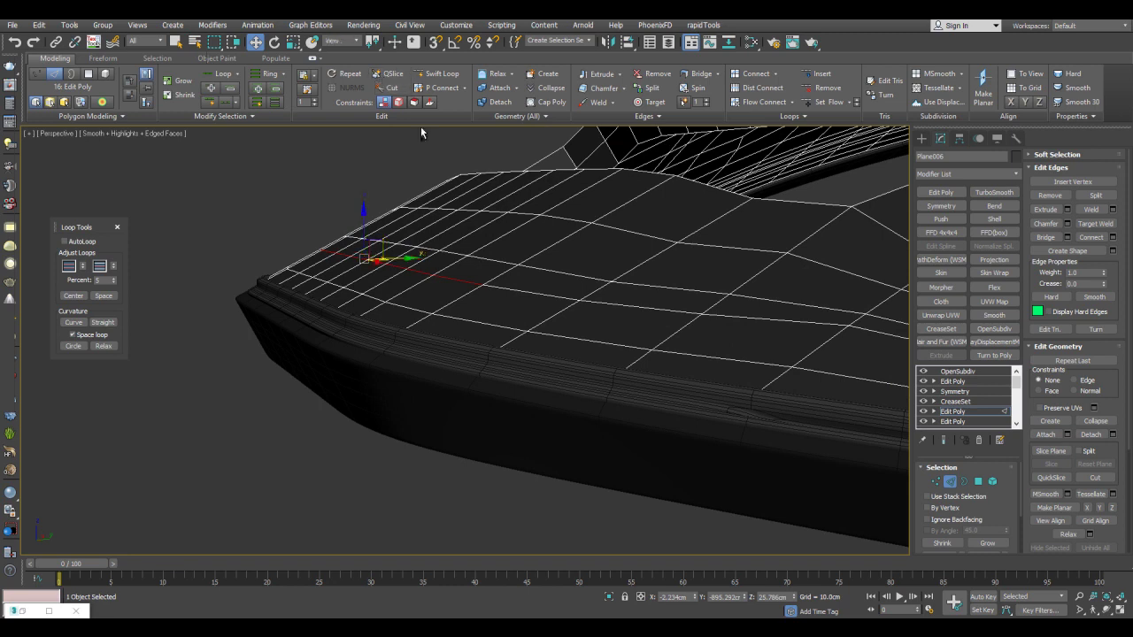
{"action": "left_click_drag", "start_coordinate": [385, 243], "coordinate": [397, 259]}
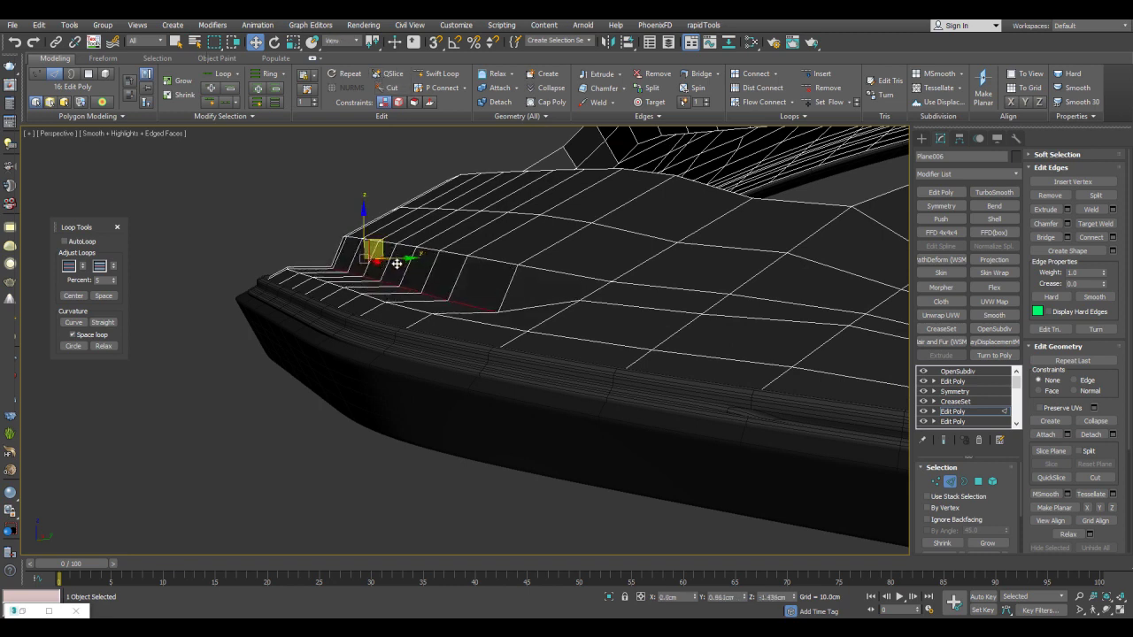
{"action": "middle_click_drag", "start_coordinate": [370, 261], "coordinate": [551, 376], "text": "alt"}
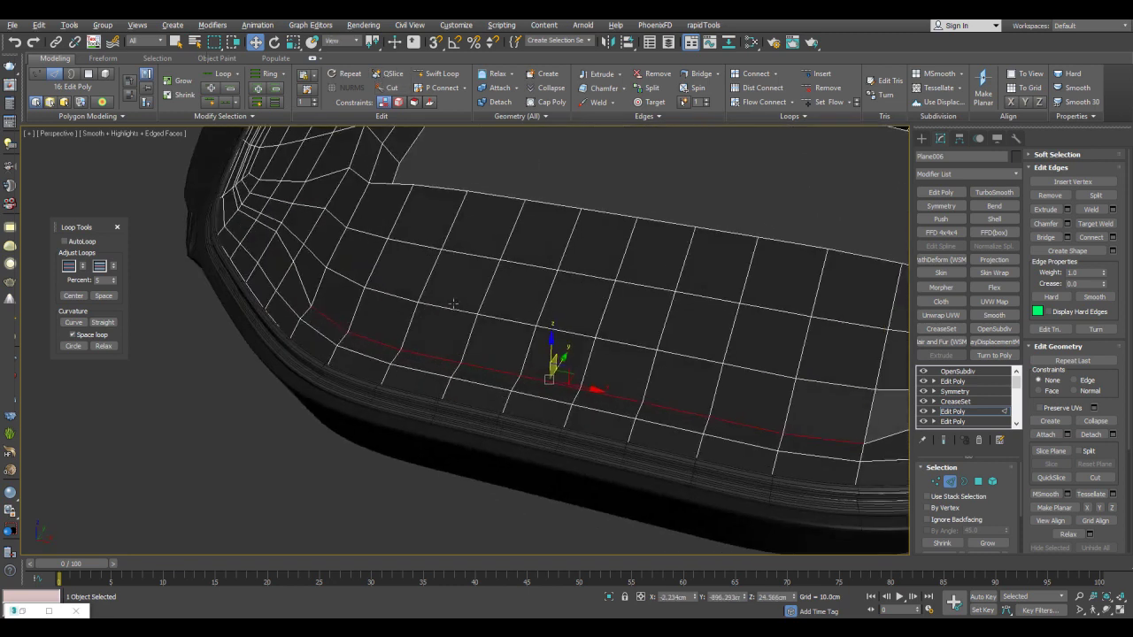
Examine the smoothed step below the oblong opening, with and without edge display.
{"action": "scroll", "coordinate": [551, 376], "scroll_direction": "down", "scroll_amount": 4}
{"action": "key", "text": "2"}
{"action": "key", "text": "q"}
{"action": "left_click", "coordinate": [660, 414]}
{"action": "key", "text": "F4"}
{"action": "middle_click_drag", "start_coordinate": [651, 215], "coordinate": [658, 386], "text": "alt"}
{"action": "key", "text": "F4"}
{"action": "left_click", "coordinate": [658, 386]}
In the CreaseSet modifier, create a second edge set from the lowered edge run near the rim.
{"action": "left_click", "coordinate": [956, 404]}
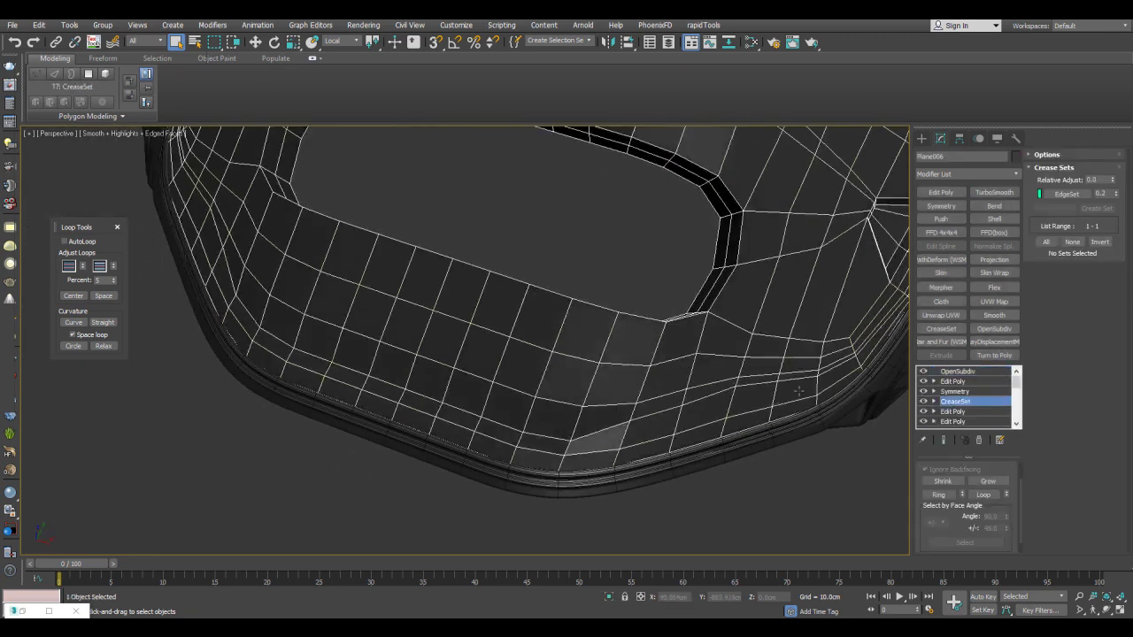
{"action": "middle_click_drag", "start_coordinate": [708, 450], "coordinate": [653, 412], "text": "alt"}
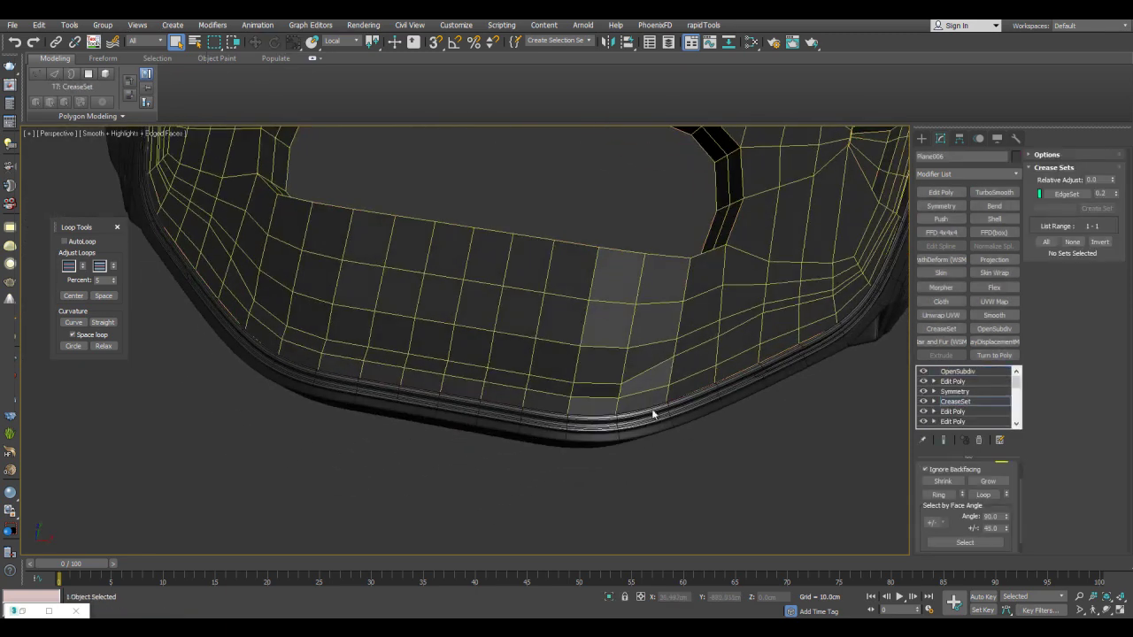
{"action": "scroll", "coordinate": [610, 383], "scroll_direction": "down", "scroll_amount": 5}
{"action": "middle_click_drag", "start_coordinate": [696, 354], "coordinate": [598, 177], "text": "alt"}
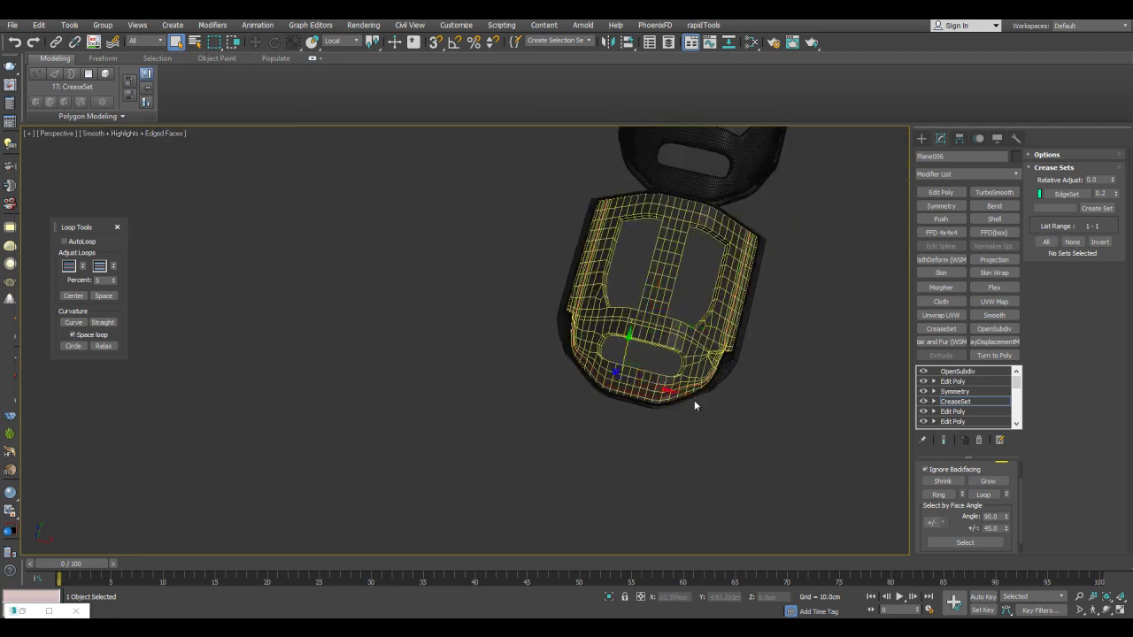
{"action": "middle_click_drag", "start_coordinate": [695, 406], "coordinate": [499, 309], "text": "alt"}
{"action": "scroll", "coordinate": [576, 357], "scroll_direction": "up", "scroll_amount": 10}
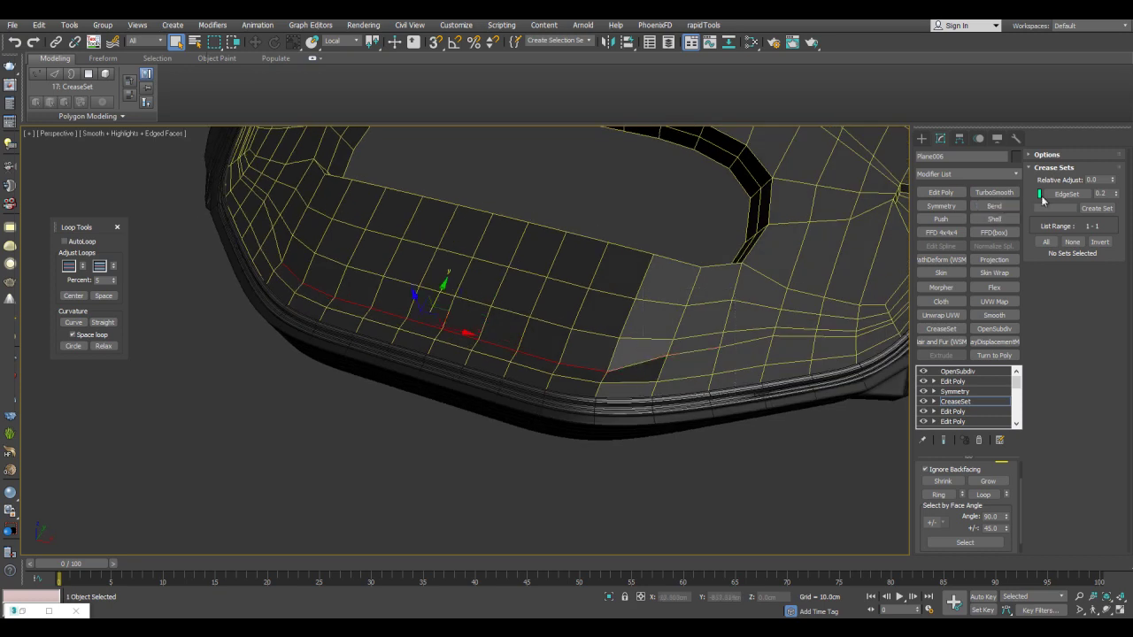
{"action": "left_click", "coordinate": [1086, 210]}
Set the crease value of EdgeSet01 to 0.21 and inspect the step's smoothed shape.
{"action": "key", "text": "2"}
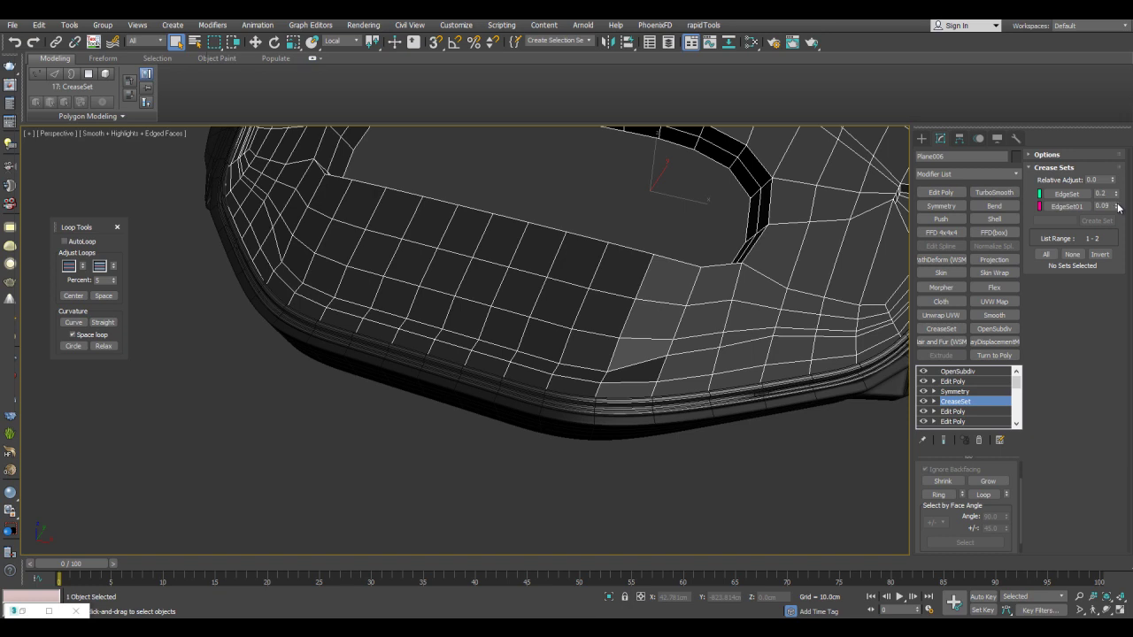
{"action": "left_click", "coordinate": [734, 439]}
{"action": "key", "text": "F4"}
{"action": "middle_click_drag", "start_coordinate": [698, 403], "coordinate": [674, 389], "text": "alt"}
{"action": "left_click", "coordinate": [677, 380]}
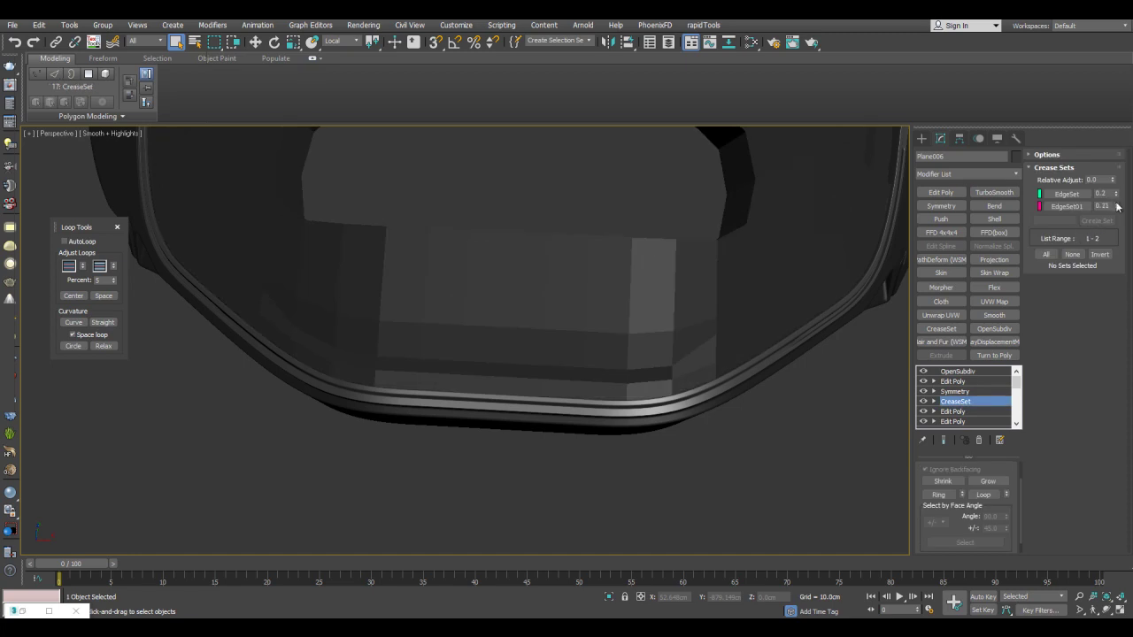
{"action": "left_click", "coordinate": [795, 454]}
{"action": "middle_click_drag", "start_coordinate": [795, 455], "coordinate": [676, 452], "text": "alt"}
Select the upper edge run of the step below the oblong opening and add it to EdgeSet01.
{"action": "left_click", "coordinate": [679, 453]}
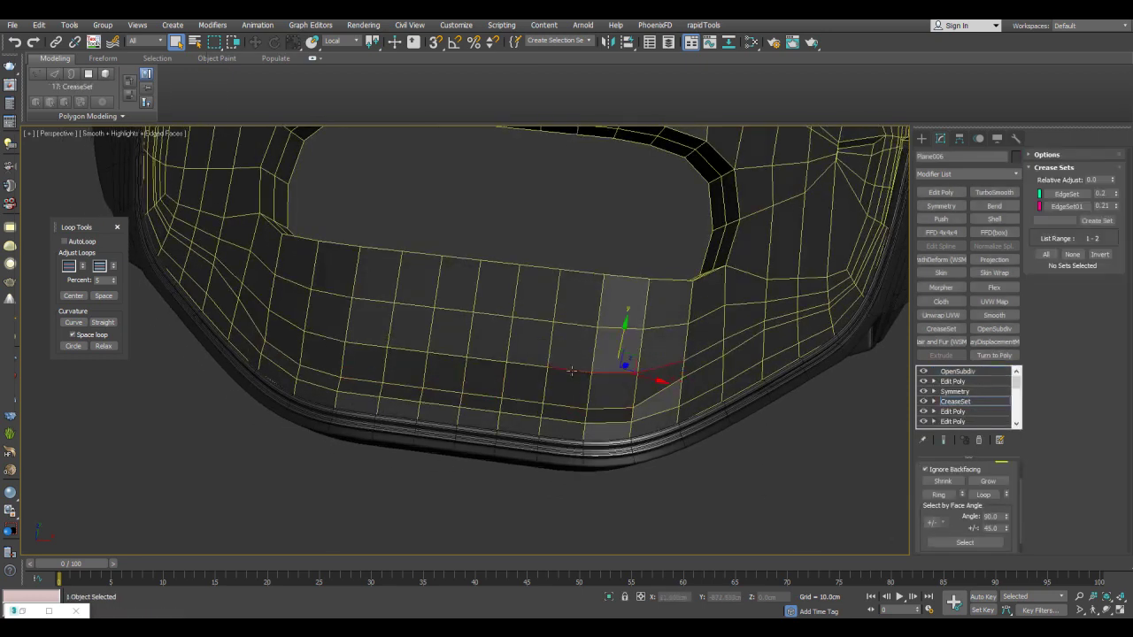
{"action": "right_click", "coordinate": [1071, 203]}
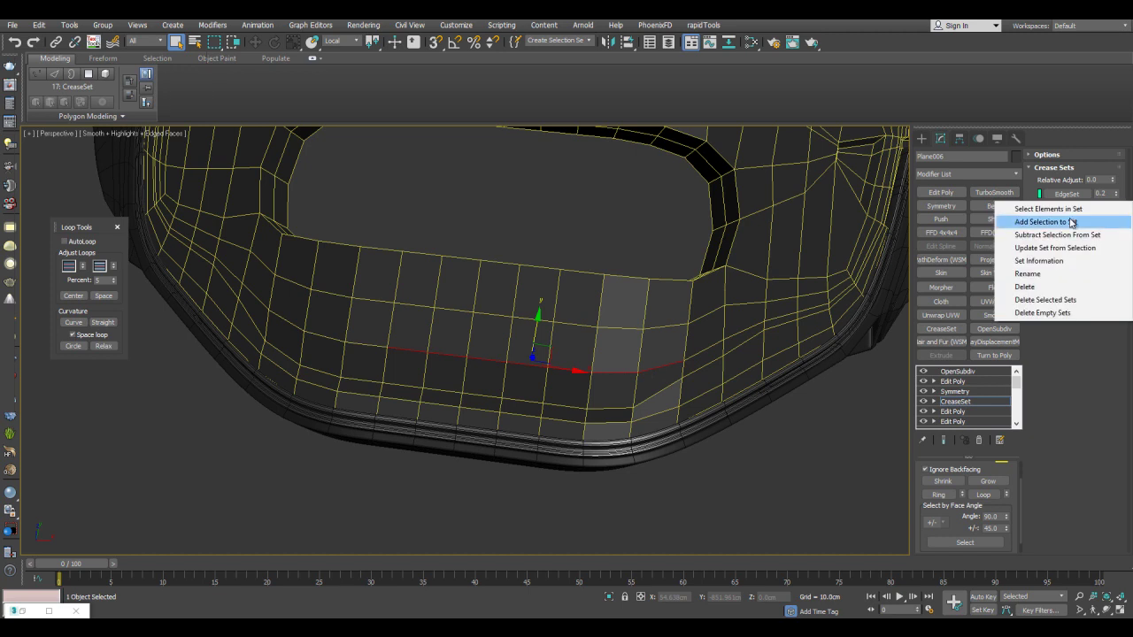
{"action": "left_click", "coordinate": [1072, 223]}
Examine the creased step near the rim up close in the smoothed view.
{"action": "left_click", "coordinate": [784, 425]}
{"action": "middle_click_drag", "start_coordinate": [784, 425], "coordinate": [744, 341], "text": "alt"}
{"action": "scroll", "coordinate": [745, 340], "scroll_direction": "up", "scroll_amount": 3}
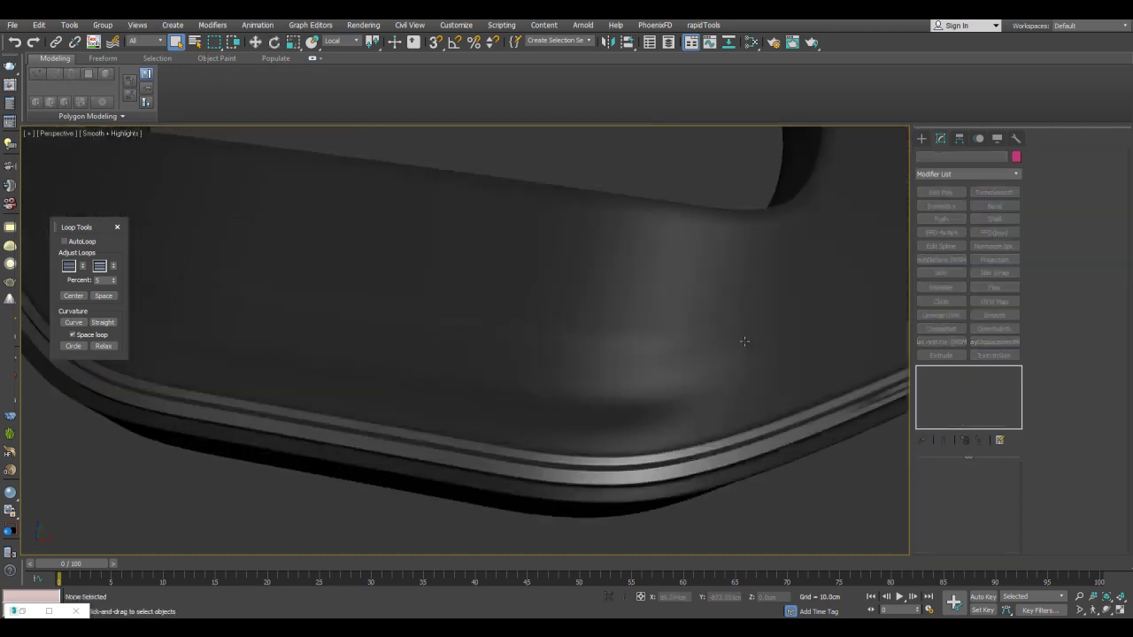
{"action": "middle_click_drag", "start_coordinate": [771, 303], "coordinate": [785, 306], "text": "alt"}
{"action": "left_click", "coordinate": [784, 305]}
{"action": "key", "text": "F4"}
Add another Edit Poly modifier to the plate below the CreaseSet and switch it to polygon editing.
{"action": "left_click", "coordinate": [975, 413]}
{"action": "scroll", "coordinate": [711, 346], "scroll_direction": "down", "scroll_amount": 6}
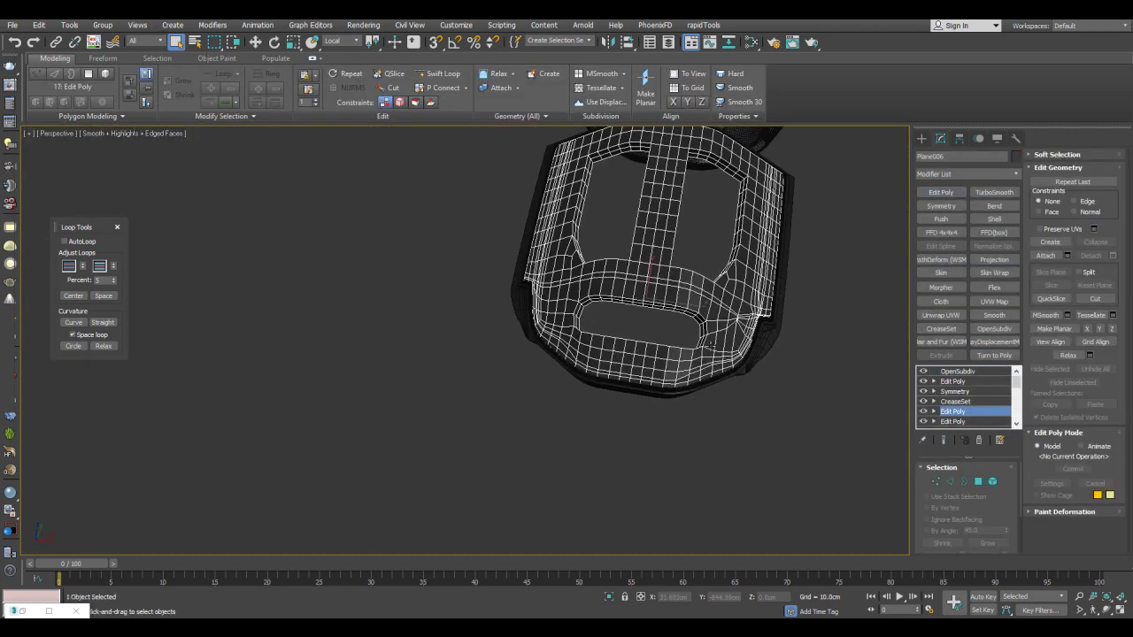
{"action": "left_click", "coordinate": [707, 411]}
{"action": "scroll", "coordinate": [705, 368], "scroll_direction": "up", "scroll_amount": 6}
{"action": "left_click", "coordinate": [710, 378]}
{"action": "left_click", "coordinate": [979, 412]}
{"action": "middle_click_drag", "start_coordinate": [541, 385], "coordinate": [516, 441], "text": "alt"}
{"action": "key", "text": "4"}
{"action": "scroll", "coordinate": [515, 441], "scroll_direction": "up", "scroll_amount": 2}
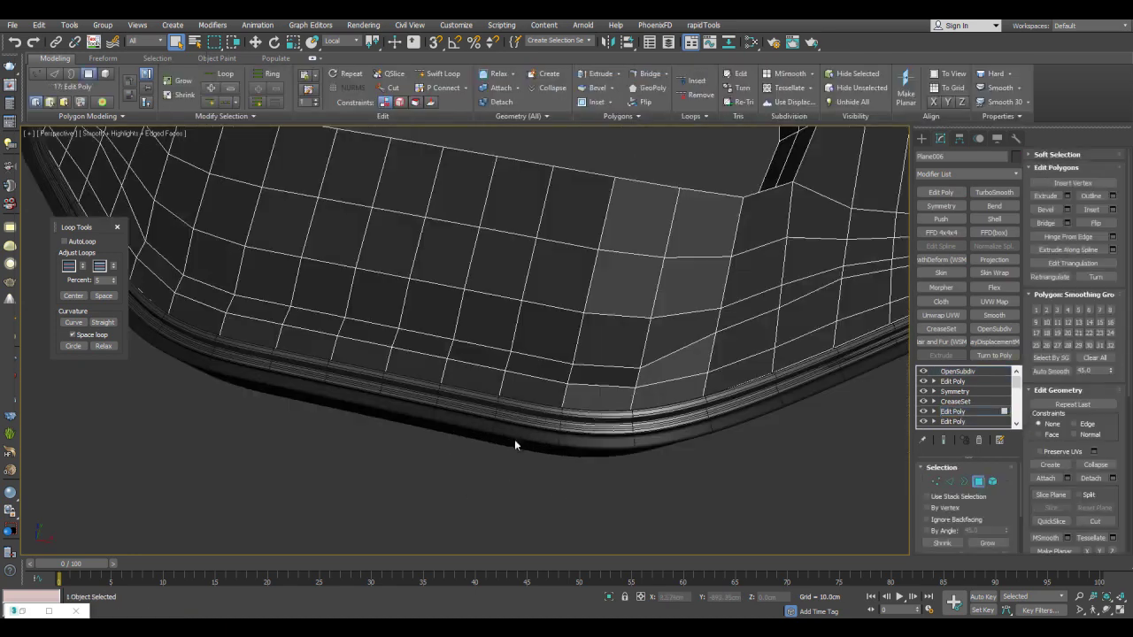
Select the strip of polygons along the rim below the oblong opening and bevel it.
{"action": "left_click_drag", "start_coordinate": [541, 396], "coordinate": [251, 331]}
{"action": "middle_click_drag", "start_coordinate": [474, 395], "coordinate": [481, 354], "text": "alt"}
{"action": "key", "text": "ctrl+shift+b"}
{"action": "left_click_drag", "start_coordinate": [481, 354], "coordinate": [480, 340]}
{"action": "right_click", "coordinate": [480, 340]}
Select a run of polygons on the bevelled strip and bevel it again.
{"action": "middle_click_drag", "start_coordinate": [480, 339], "coordinate": [556, 364], "text": "alt"}
{"action": "left_click", "coordinate": [556, 364]}
{"action": "left_click_drag", "start_coordinate": [556, 364], "coordinate": [343, 313]}
{"action": "middle_click_drag", "start_coordinate": [416, 332], "coordinate": [466, 363], "text": "alt"}
{"action": "key", "text": "ctrl+shift+b"}
{"action": "left_click_drag", "start_coordinate": [466, 363], "coordinate": [466, 349]}
{"action": "right_click", "coordinate": [466, 349]}
{"action": "middle_click_drag", "start_coordinate": [467, 348], "coordinate": [482, 329], "text": "alt"}
Select the edge loop on the bevelled strip and adjust its position with the edge constraint turned on.
{"action": "key", "text": "1"}
{"action": "key", "text": "2"}
{"action": "double_click", "coordinate": [716, 332]}
{"action": "key", "text": "w"}
{"action": "key", "text": "shift+x"}
{"action": "middle_click_drag", "start_coordinate": [715, 332], "coordinate": [500, 362], "text": "alt"}
{"action": "key", "text": "alt+s"}
{"action": "scroll", "coordinate": [537, 289], "scroll_direction": "down", "scroll_amount": 3}
Select the row of front-facing polygons on the raised strip and bevel them outward over the rim.
{"action": "key", "text": "4"}
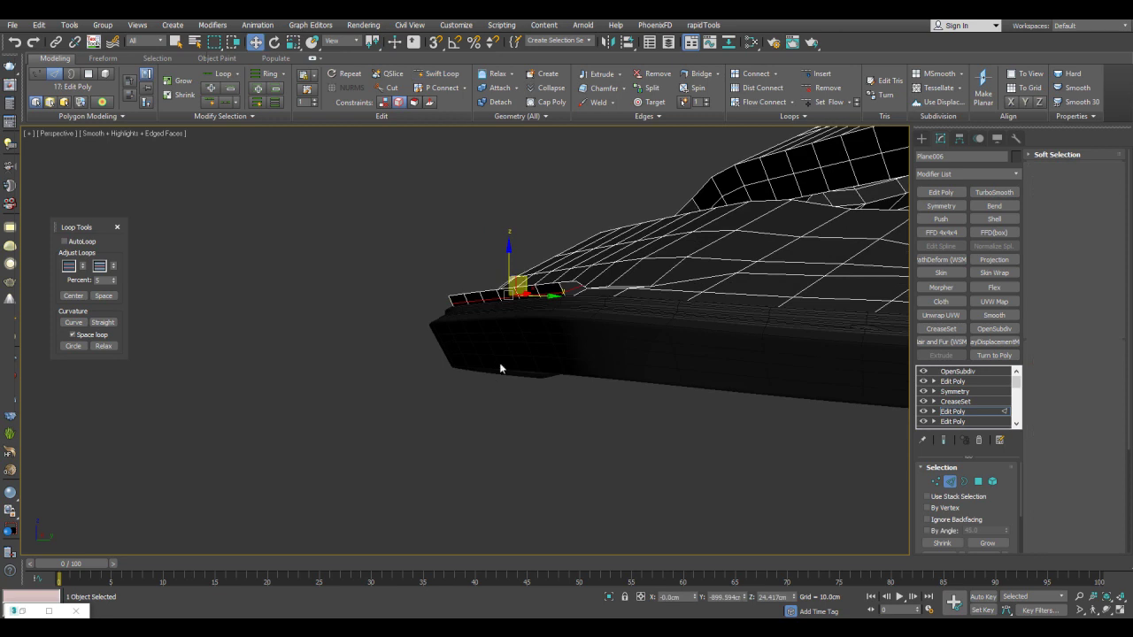
{"action": "scroll", "coordinate": [499, 362], "scroll_direction": "up", "scroll_amount": 5}
{"action": "key", "text": "q"}
{"action": "left_click", "coordinate": [619, 293]}
{"action": "left_click", "coordinate": [556, 298], "text": "shift"}
{"action": "middle_click_drag", "start_coordinate": [556, 298], "coordinate": [596, 299], "text": "alt"}
{"action": "scroll", "coordinate": [584, 272], "scroll_direction": "up", "scroll_amount": 3}
{"action": "scroll", "coordinate": [596, 298], "scroll_direction": "down", "scroll_amount": 3}
{"action": "key", "text": "ctrl+shift+b"}
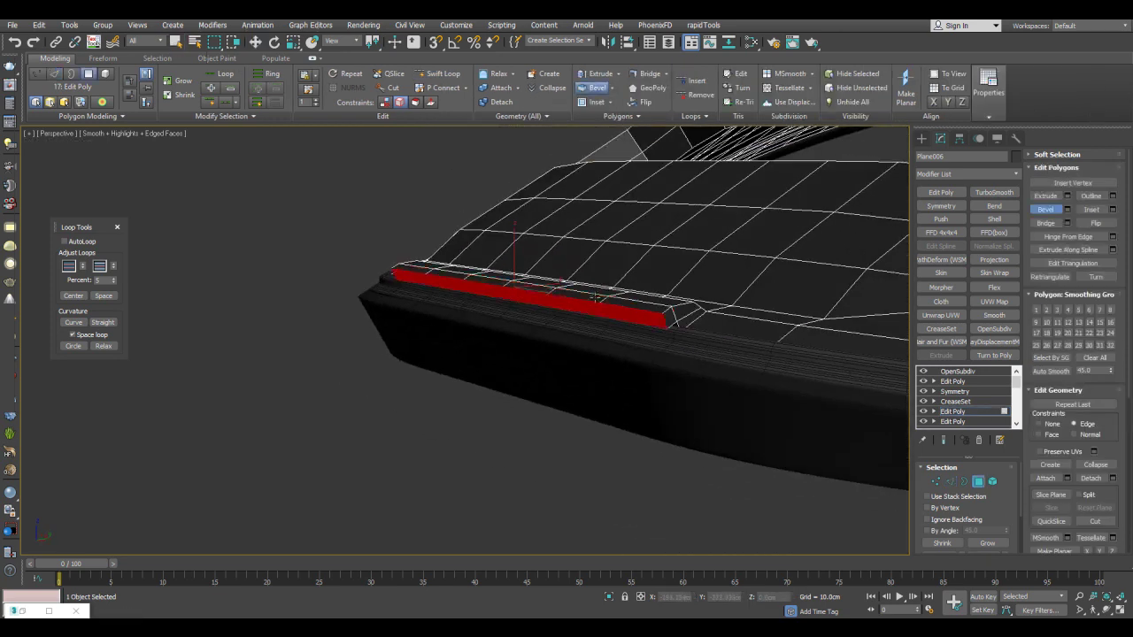
{"action": "left_click_drag", "start_coordinate": [594, 295], "coordinate": [595, 288]}
{"action": "key", "text": "q"}
Deselect the middle polygons of the strip's front and bevel the remaining end polygons further outward.
{"action": "middle_click_drag", "start_coordinate": [595, 289], "coordinate": [443, 314], "text": "alt"}
{"action": "left_click", "coordinate": [443, 316], "text": "alt"}
{"action": "left_click", "coordinate": [514, 322], "text": "alt"}
{"action": "middle_click_drag", "start_coordinate": [516, 323], "coordinate": [619, 340], "text": "alt"}
{"action": "left_click", "coordinate": [568, 340], "text": "alt"}
{"action": "key", "text": "ctrl+shift+b"}
{"action": "left_click_drag", "start_coordinate": [563, 345], "coordinate": [563, 340]}
{"action": "key", "text": "q"}
Bridge the facing inner polygons of the two end extensions to close the tab around a slot.
{"action": "middle_click_drag", "start_coordinate": [563, 340], "coordinate": [570, 367], "text": "alt"}
{"action": "left_click", "coordinate": [611, 369]}
{"action": "left_click", "coordinate": [1050, 228]}
Select the edge ring along the tab's bridged outer bar and connect it with new cross edges.
{"action": "key", "text": "2"}
{"action": "left_click", "coordinate": [580, 378]}
{"action": "key", "text": "alt+r"}
{"action": "key", "text": "ctrl+shift+e"}
{"action": "left_click", "coordinate": [716, 399]}
{"action": "left_click", "coordinate": [716, 438]}
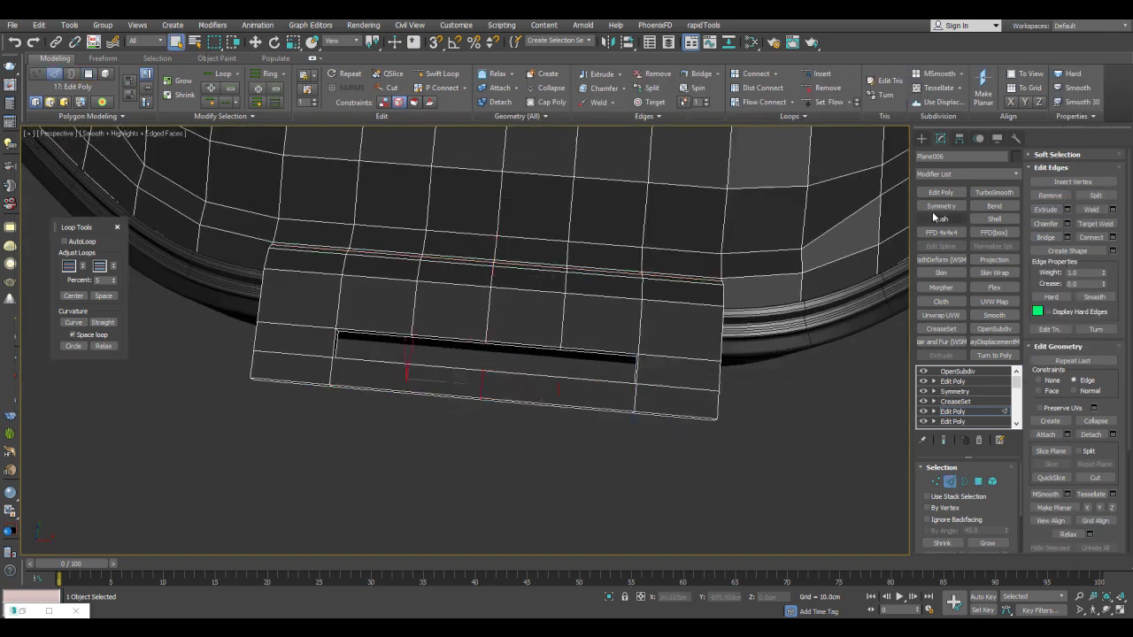
Add an Edit Poly modifier and bevel the row of polygons along the tab's front side outward.
{"action": "left_click", "coordinate": [941, 193]}
{"action": "key", "text": "4"}
{"action": "middle_click_drag", "start_coordinate": [496, 381], "coordinate": [398, 358], "text": "alt"}
{"action": "left_click", "coordinate": [356, 359]}
{"action": "left_click", "coordinate": [313, 353], "text": "shift"}
{"action": "middle_click_drag", "start_coordinate": [607, 420], "coordinate": [555, 402], "text": "alt"}
{"action": "key", "text": "ctrl+shift+b"}
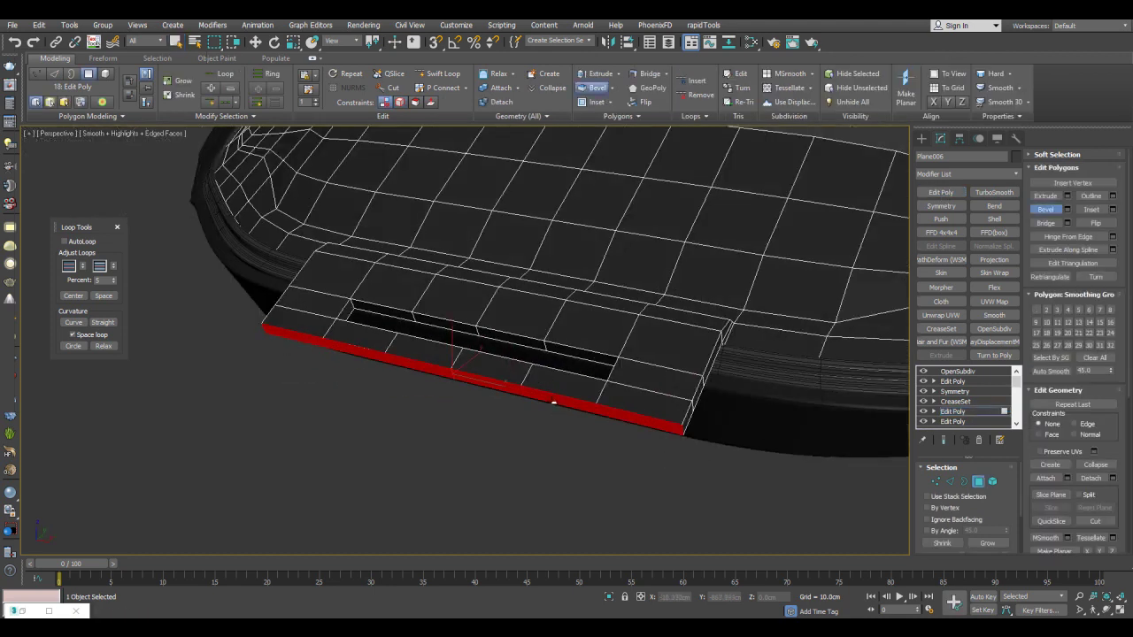
{"action": "left_click_drag", "start_coordinate": [554, 403], "coordinate": [554, 390]}
{"action": "key", "text": "q"}
Select the polygons bordering the outer side of the tab's slot and bevel them upward into a raised bar.
{"action": "scroll", "coordinate": [498, 476], "scroll_direction": "up", "scroll_amount": 3}
{"action": "left_click", "coordinate": [594, 329]}
{"action": "left_click", "coordinate": [541, 319], "text": "shift"}
{"action": "middle_click_drag", "start_coordinate": [551, 309], "coordinate": [444, 328], "text": "alt"}
{"action": "key", "text": "ctrl+shift+b"}
{"action": "left_click_drag", "start_coordinate": [444, 328], "coordinate": [445, 313]}
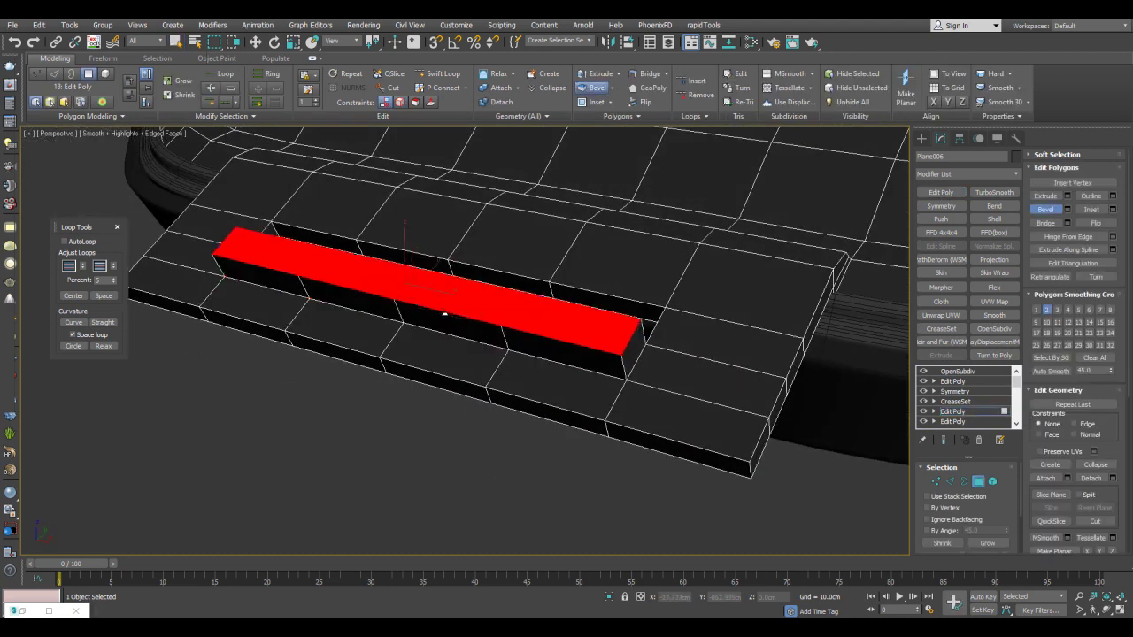
{"action": "key", "text": "2"}
{"action": "left_click_drag", "start_coordinate": [622, 340], "coordinate": [600, 334]}
{"action": "key", "text": "2"}
Inspect the smoothed shape of the slotted tab with edge display off.
{"action": "key", "text": "q"}
{"action": "left_click", "coordinate": [617, 460]}
{"action": "key", "text": "F4"}
{"action": "scroll", "coordinate": [617, 456], "scroll_direction": "down", "scroll_amount": 4}
{"action": "middle_click_drag", "start_coordinate": [618, 457], "coordinate": [623, 413], "text": "alt"}
{"action": "left_click", "coordinate": [598, 395]}
{"action": "key", "text": "F4"}
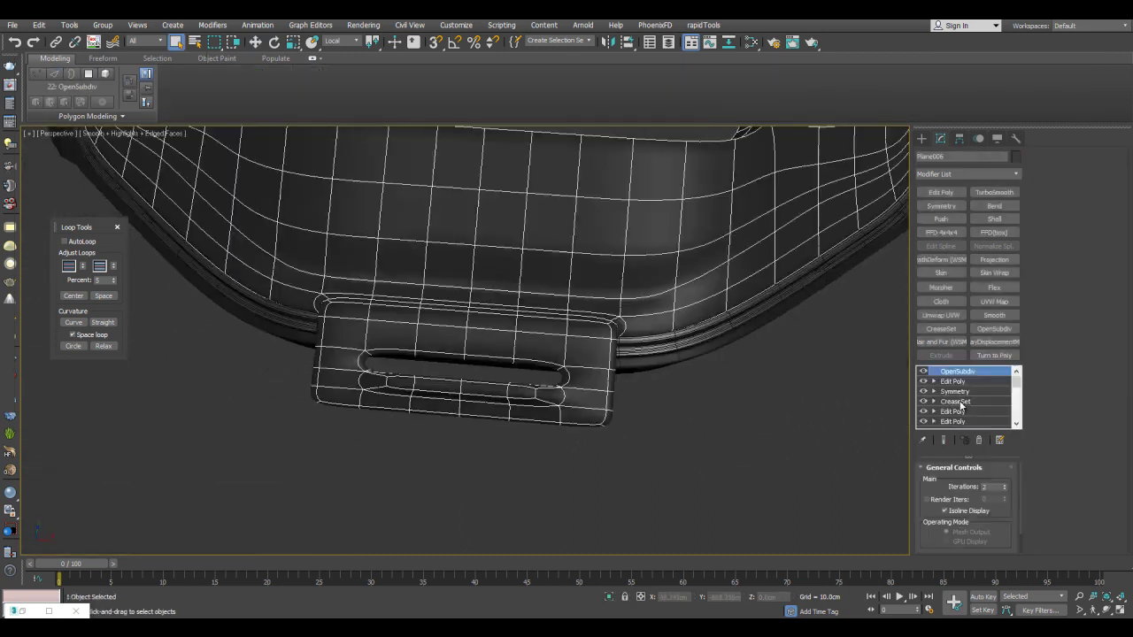
Add another Edit Poly modifier and insert an edge loop close to the tab's side edge with Swift Loop.
{"action": "left_click", "coordinate": [961, 410]}
{"action": "left_click", "coordinate": [944, 195]}
{"action": "middle_click_drag", "start_coordinate": [704, 295], "coordinate": [703, 351], "text": "alt"}
{"action": "scroll", "coordinate": [703, 351], "scroll_direction": "up", "scroll_amount": 3}
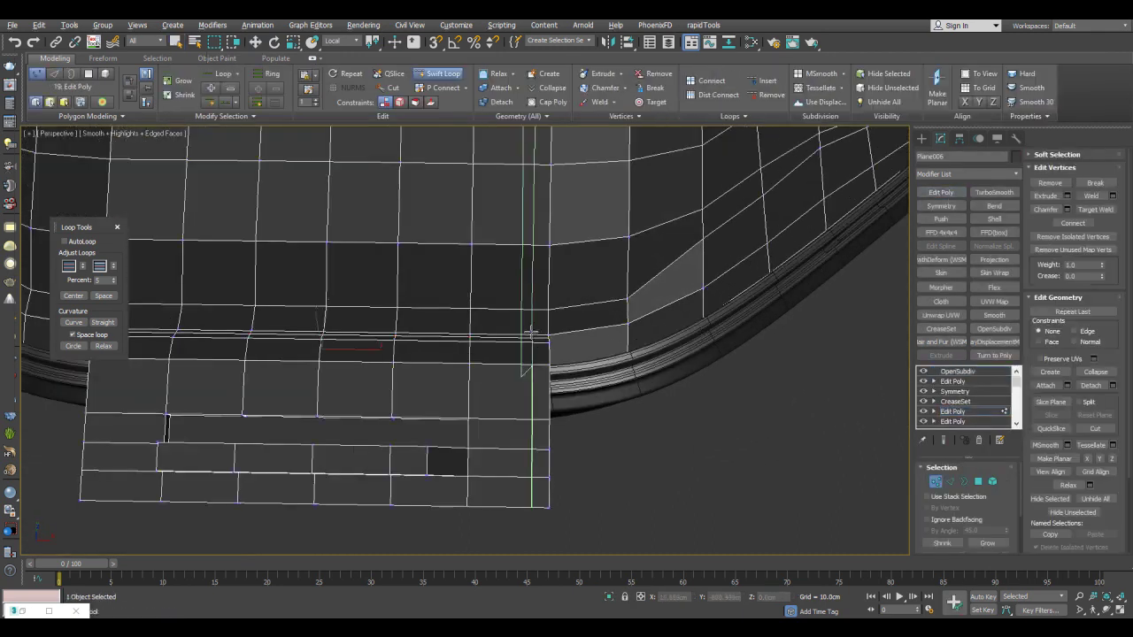
{"action": "left_click", "coordinate": [531, 331]}
{"action": "key", "text": "2"}
{"action": "scroll", "coordinate": [530, 335], "scroll_direction": "down", "scroll_amount": 3}
{"action": "key", "text": "w"}
{"action": "middle_click_drag", "start_coordinate": [559, 329], "coordinate": [567, 373]}
Select the narrow strip of polygons running from the plate onto the tab's side and bevel it upward into a rib.
{"action": "key", "text": "q"}
{"action": "scroll", "coordinate": [706, 404], "scroll_direction": "up", "scroll_amount": 3}
{"action": "key", "text": "4"}
{"action": "middle_click_drag", "start_coordinate": [704, 411], "coordinate": [611, 421], "text": "alt"}
{"action": "key", "text": "1"}
{"action": "key", "text": "alt+1"}
{"action": "key", "text": "w"}
{"action": "key", "text": "4"}
{"action": "left_click_drag", "start_coordinate": [657, 456], "coordinate": [531, 243]}
{"action": "middle_click_drag", "start_coordinate": [533, 252], "coordinate": [594, 291], "text": "alt"}
{"action": "scroll", "coordinate": [597, 291], "scroll_direction": "up", "scroll_amount": 3}
{"action": "key", "text": "ctrl+shift+b"}
{"action": "left_click_drag", "start_coordinate": [606, 376], "coordinate": [607, 358]}
{"action": "key", "text": "q"}
Move the selected top polygons of the side rib to adjust its height and position.
{"action": "key", "text": "alt+p"}
{"action": "middle_click_drag", "start_coordinate": [607, 359], "coordinate": [671, 310], "text": "alt"}
{"action": "key", "text": "e"}
{"action": "key", "text": "w"}
{"action": "left_click_drag", "start_coordinate": [592, 303], "coordinate": [542, 320]}
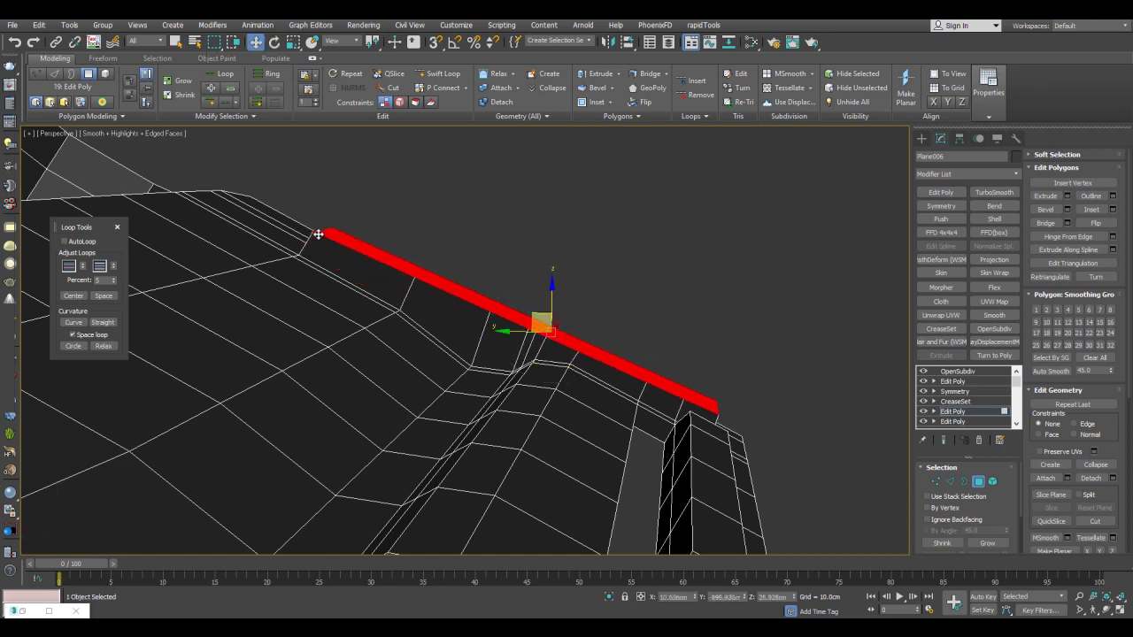
Slide the edges at the rib's end along the surface using the edge constraint to reshape the end.
{"action": "key", "text": "2"}
{"action": "left_click", "coordinate": [319, 233]}
{"action": "key", "text": "shift+x"}
{"action": "left_click_drag", "start_coordinate": [706, 387], "coordinate": [686, 379]}
{"action": "key", "text": "shift+x"}
{"action": "middle_click_drag", "start_coordinate": [711, 275], "coordinate": [670, 275], "text": "alt"}
{"action": "key", "text": "q"}
{"action": "key", "text": "4"}
{"action": "left_click_drag", "start_coordinate": [580, 336], "coordinate": [528, 278]}
{"action": "middle_click_drag", "start_coordinate": [556, 286], "coordinate": [564, 321]}
{"action": "scroll", "coordinate": [565, 319], "scroll_direction": "up", "scroll_amount": 2}
{"action": "key", "text": "2"}
{"action": "key", "text": "2"}
Inspect the smoothed side ribs and tab below the oblong opening with and without edges.
{"action": "key", "text": "q"}
{"action": "left_click", "coordinate": [663, 317]}
{"action": "key", "text": "F4"}
{"action": "middle_click_drag", "start_coordinate": [663, 317], "coordinate": [592, 319], "text": "alt"}
{"action": "scroll", "coordinate": [611, 329], "scroll_direction": "down", "scroll_amount": 3}
{"action": "scroll", "coordinate": [594, 323], "scroll_direction": "up", "scroll_amount": 2}
{"action": "left_click", "coordinate": [611, 340]}
{"action": "key", "text": "F4"}
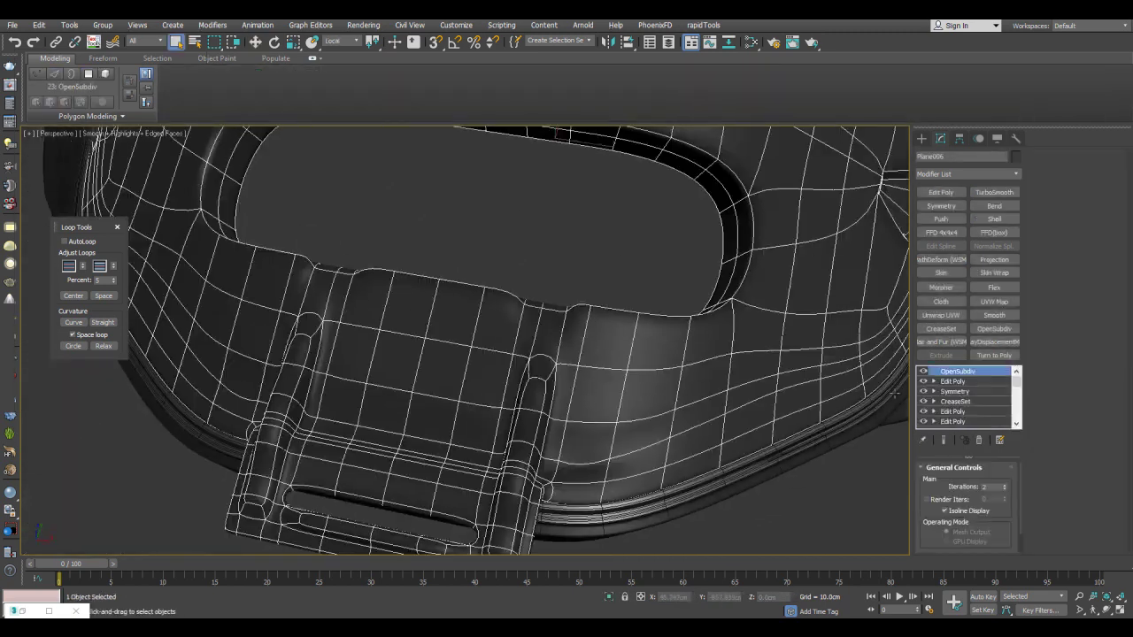
Return to the Edit Poly level and chamfer the edges where the rib's strip meets the oblong opening's border.
{"action": "left_click", "coordinate": [971, 412]}
{"action": "scroll", "coordinate": [618, 334], "scroll_direction": "up", "scroll_amount": 5}
{"action": "key", "text": "2"}
{"action": "scroll", "coordinate": [544, 301], "scroll_direction": "up", "scroll_amount": 1}
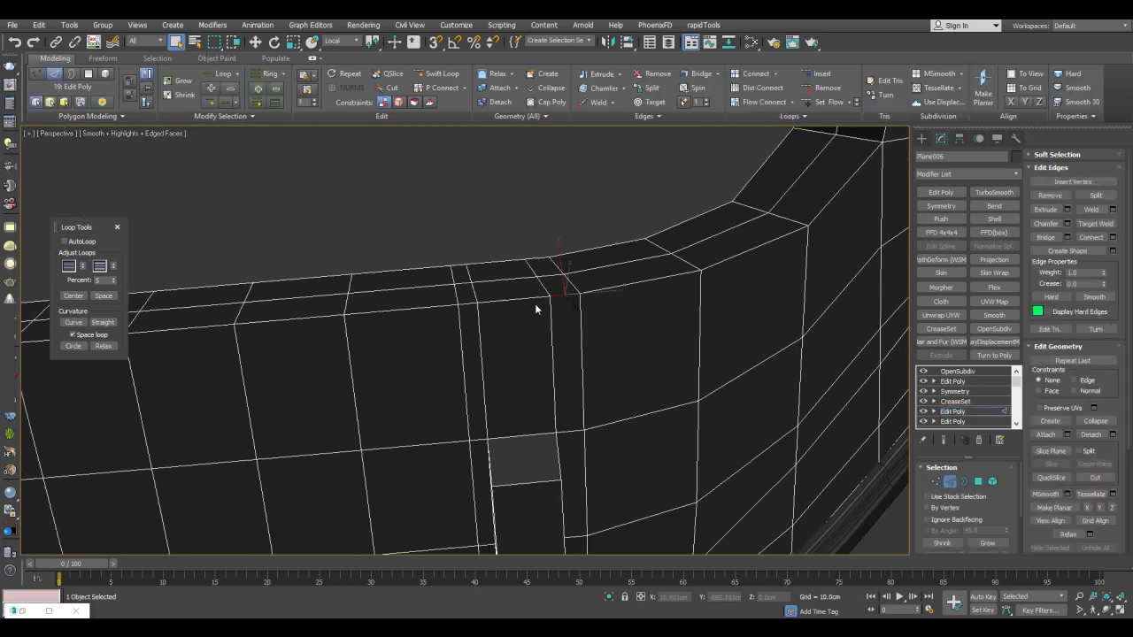
{"action": "scroll", "coordinate": [471, 303], "scroll_direction": "up", "scroll_amount": 1}
{"action": "key", "text": "ctrl+shift+c"}
{"action": "left_click_drag", "start_coordinate": [613, 334], "coordinate": [617, 314]}
{"action": "scroll", "coordinate": [673, 319], "scroll_direction": "down", "scroll_amount": 3}
{"action": "mouse_move", "coordinate": [709, 317]}
{"action": "middle_mouse_down", "text": "alt"}
{"action": "mouse_move", "coordinate": [732, 322]}
{"action": "mouse_move", "coordinate": [703, 334]}
{"action": "mouse_move", "coordinate": [706, 320]}
{"action": "middle_mouse_up", "text": "alt"}
Cut diagonal edges from the chamfered corners into the neighbouring polygons on both sides of the rib's strip.
{"action": "scroll", "coordinate": [706, 320], "scroll_direction": "up", "scroll_amount": 2}
{"action": "key", "text": "1"}
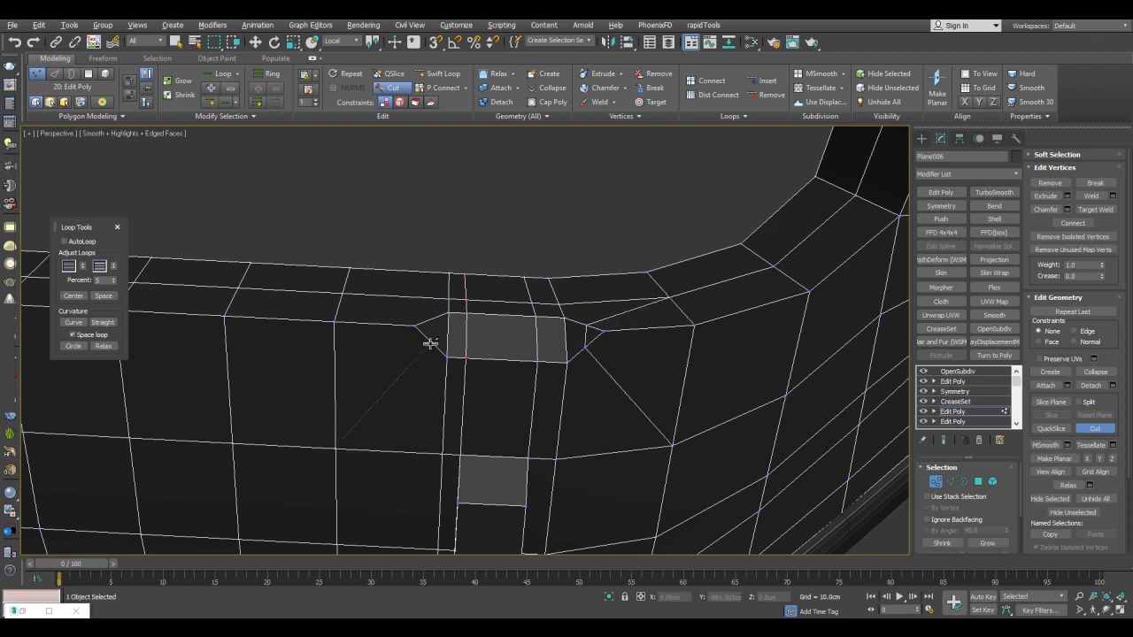
{"action": "left_click", "coordinate": [345, 293]}
{"action": "key", "text": "1"}
{"action": "left_click", "coordinate": [531, 226]}
{"action": "key", "text": "F4"}
{"action": "scroll", "coordinate": [540, 239], "scroll_direction": "down", "scroll_amount": 4}
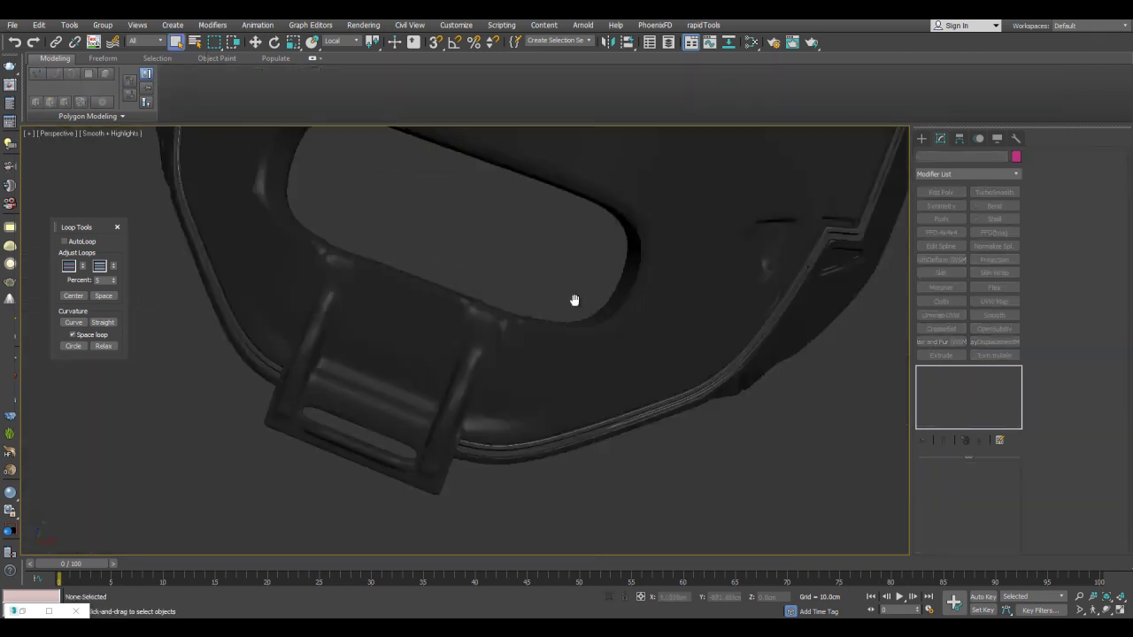
Reopen the plate's CreaseSet modifier and update the EdgeSet crease set for the new tab geometry.
{"action": "key", "text": "F4"}
{"action": "left_click", "coordinate": [602, 327]}
{"action": "left_click", "coordinate": [960, 403]}
{"action": "middle_click_drag", "start_coordinate": [687, 339], "coordinate": [750, 296], "text": "alt"}
{"action": "right_click", "coordinate": [1059, 193]}
{"action": "left_click", "coordinate": [1065, 197]}
{"action": "scroll", "coordinate": [749, 261], "scroll_direction": "up", "scroll_amount": 2}
{"action": "left_click", "coordinate": [750, 432]}
{"action": "scroll", "coordinate": [708, 394], "scroll_direction": "up", "scroll_amount": 3}
{"action": "right_click", "coordinate": [1071, 193]}
{"action": "left_click", "coordinate": [1074, 196]}
Select the sharp edges by a face angle of 90 with a tolerance of 55 and assign them to EdgeSet.
{"action": "scroll", "coordinate": [709, 381], "scroll_direction": "down", "scroll_amount": 3}
{"action": "middle_click_drag", "start_coordinate": [706, 385], "coordinate": [694, 422], "text": "alt"}
{"action": "left_click", "coordinate": [992, 545]}
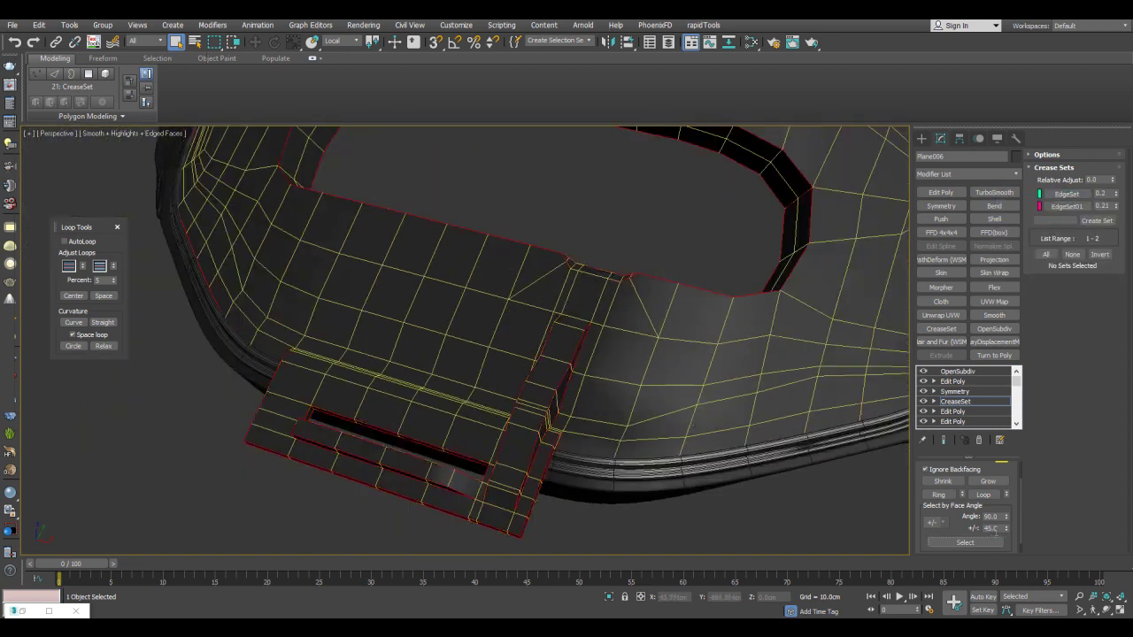
{"action": "middle_click_drag", "start_coordinate": [633, 319], "coordinate": [651, 346], "text": "alt"}
{"action": "scroll", "coordinate": [576, 343], "scroll_direction": "up", "scroll_amount": 3}
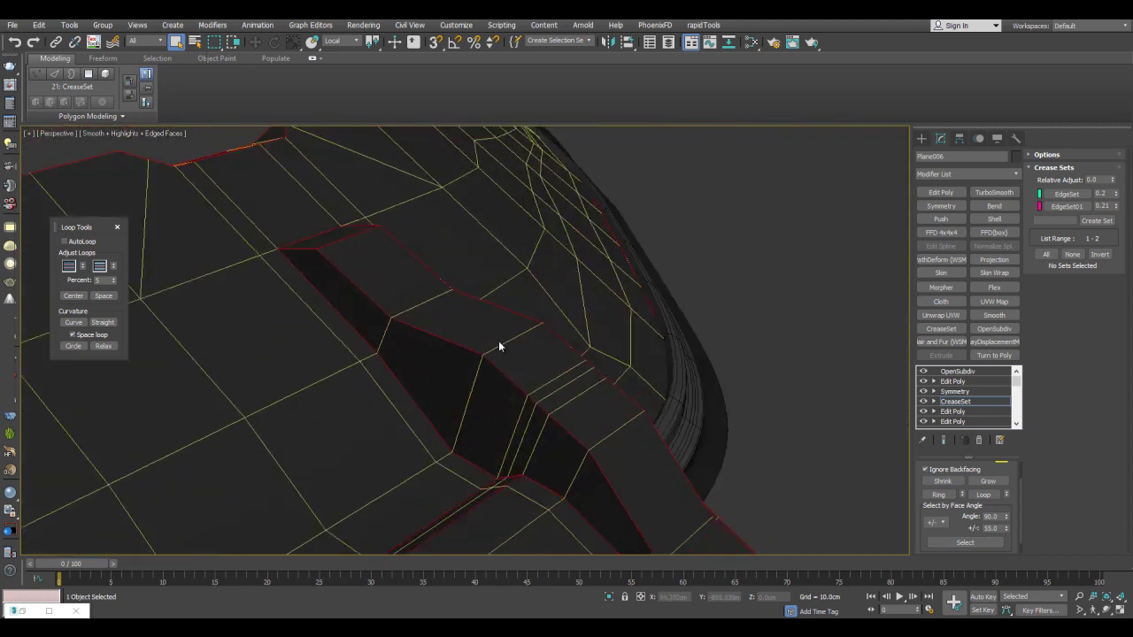
{"action": "middle_click_drag", "start_coordinate": [498, 341], "coordinate": [522, 343], "text": "alt"}
{"action": "scroll", "coordinate": [664, 422], "scroll_direction": "down", "scroll_amount": 3}
{"action": "middle_click_drag", "start_coordinate": [664, 421], "coordinate": [872, 199], "text": "alt"}
{"action": "scroll", "coordinate": [531, 361], "scroll_direction": "down", "scroll_amount": 3}
{"action": "scroll", "coordinate": [493, 266], "scroll_direction": "down", "scroll_amount": 4}
{"action": "scroll", "coordinate": [580, 279], "scroll_direction": "up", "scroll_amount": 4}
{"action": "right_click", "coordinate": [1062, 197]}
{"action": "left_click", "coordinate": [1046, 236]}
{"action": "left_click", "coordinate": [1054, 236]}
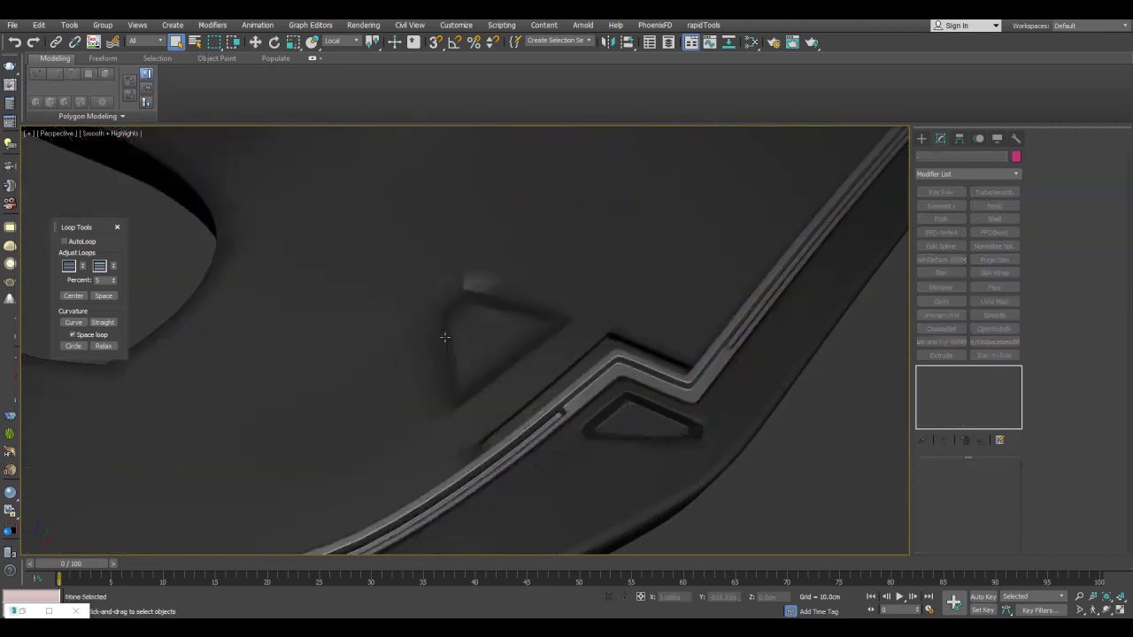
Inspect the subdivided plate, its triangular recesses and its rim from several angles.
{"action": "left_click", "coordinate": [958, 371]}
{"action": "scroll", "coordinate": [696, 446], "scroll_direction": "down", "scroll_amount": 5}
{"action": "middle_click_drag", "start_coordinate": [696, 446], "coordinate": [773, 332], "text": "alt"}
{"action": "scroll", "coordinate": [620, 335], "scroll_direction": "up", "scroll_amount": 3}
{"action": "middle_click_drag", "start_coordinate": [602, 331], "coordinate": [624, 353], "text": "alt"}
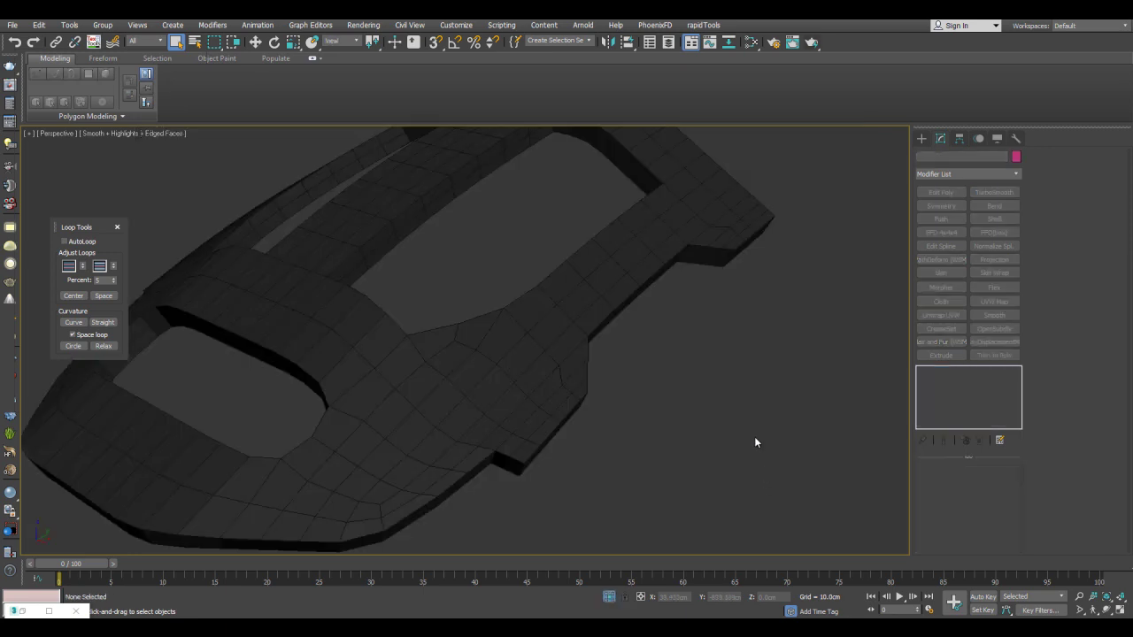
Select the loop of polygons around the plate copy's outer side and detach it as a cloned object.
{"action": "middle_click_drag", "start_coordinate": [754, 436], "coordinate": [754, 436], "text": "alt"}
{"action": "key", "text": "ctrl+z"}
{"action": "key", "text": "4"}
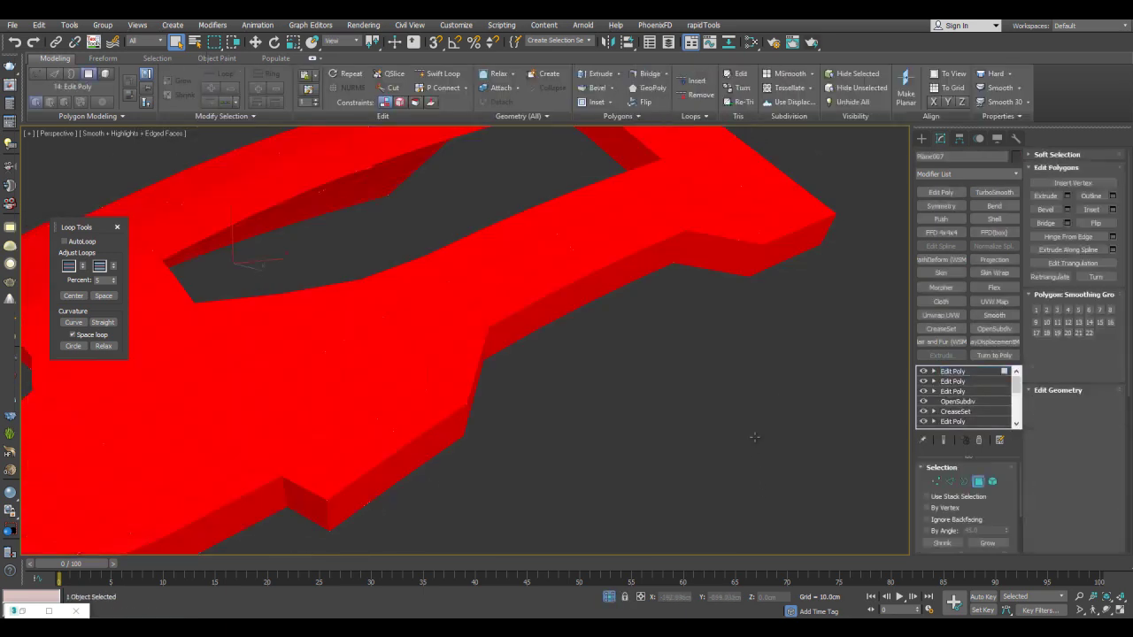
{"action": "left_click", "coordinate": [724, 256]}
{"action": "left_click", "coordinate": [747, 259], "text": "shift"}
{"action": "key", "text": "alt+d"}
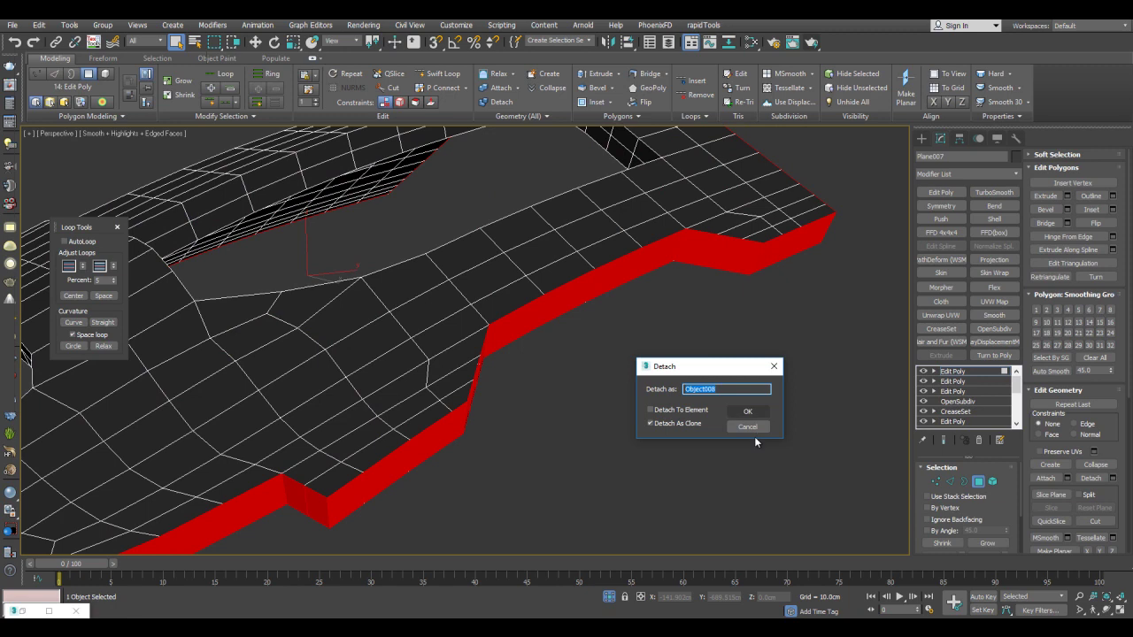
{"action": "key", "text": "Return"}
Add a Shell modifier with an amount of 2 to the detached border strip, plus an Edit Poly modifier.
{"action": "left_click", "coordinate": [994, 219]}
{"action": "type", "text": "2"}
{"action": "key", "text": "Return"}
{"action": "middle_click_drag", "start_coordinate": [738, 454], "coordinate": [755, 437]}
{"action": "key", "text": "ctrl+e"}
Select the outer upper and lower edges along the border's long side notch and straighten them with Loop Tools.
{"action": "key", "text": "2"}
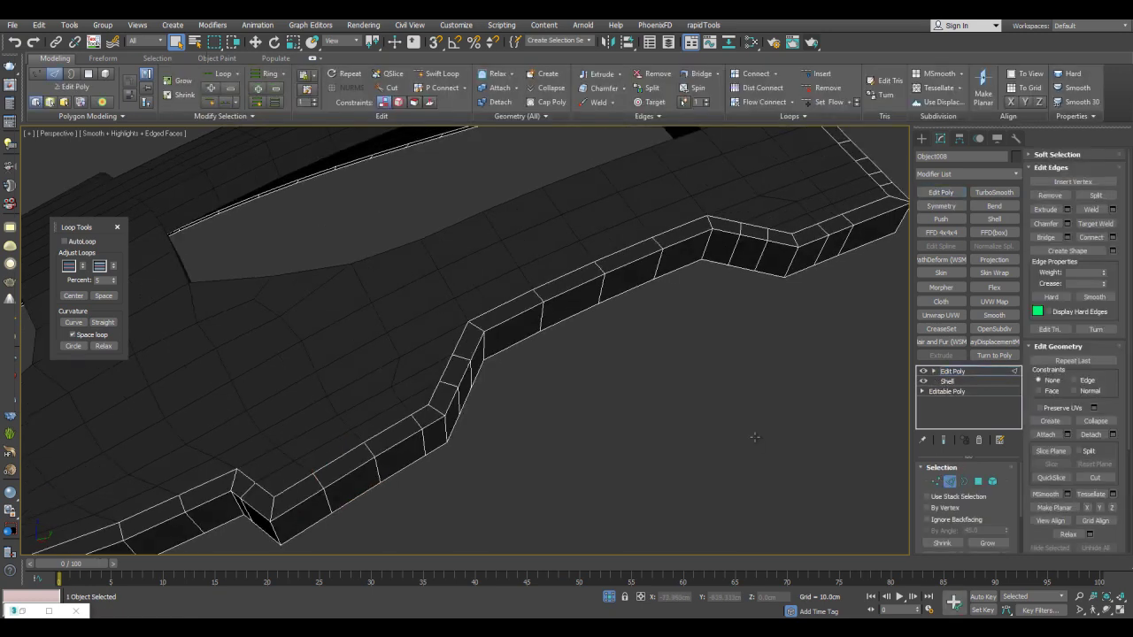
{"action": "key", "text": "alt+l"}
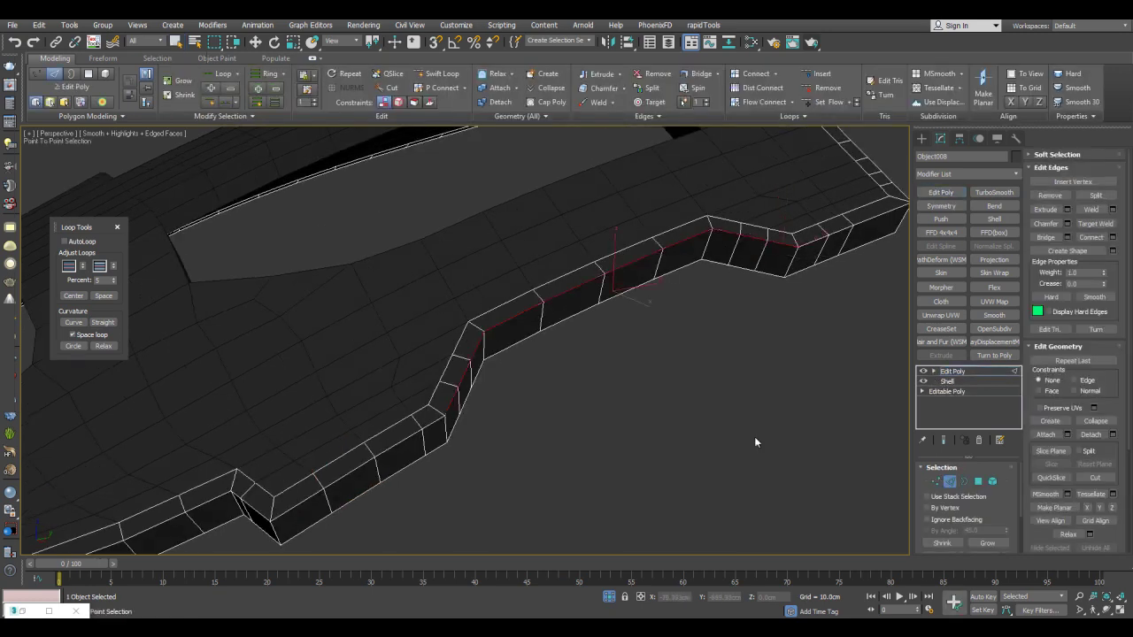
{"action": "key", "text": "alt+r"}
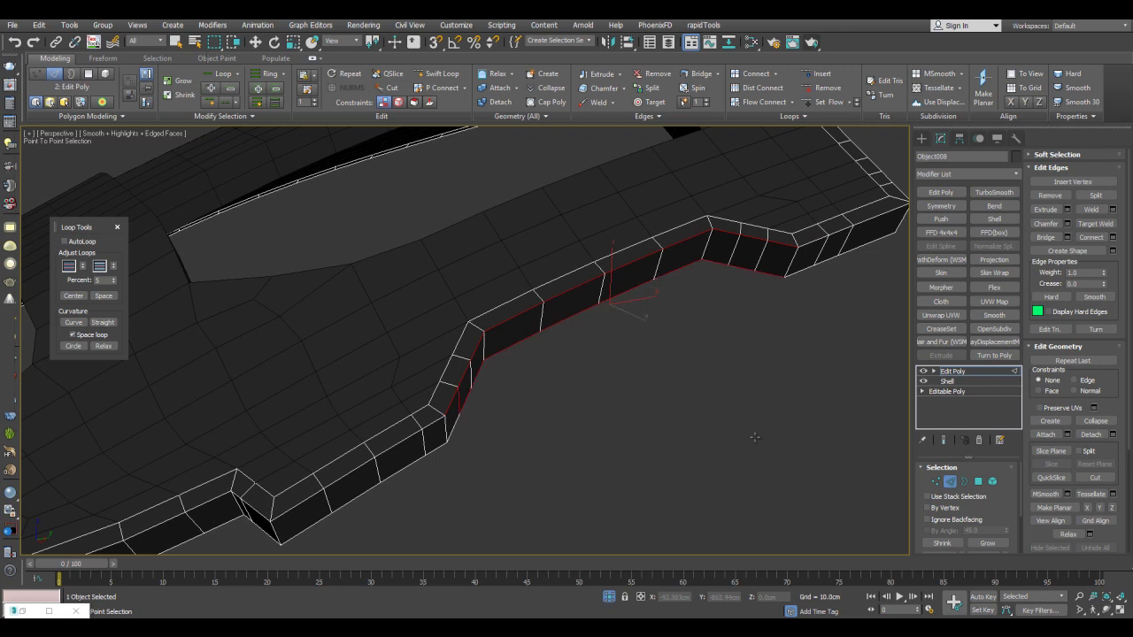
{"action": "key", "text": "alt+l"}
{"action": "right_click", "coordinate": [755, 437]}
{"action": "middle_click_drag", "start_coordinate": [755, 437], "coordinate": [756, 443], "text": "alt"}
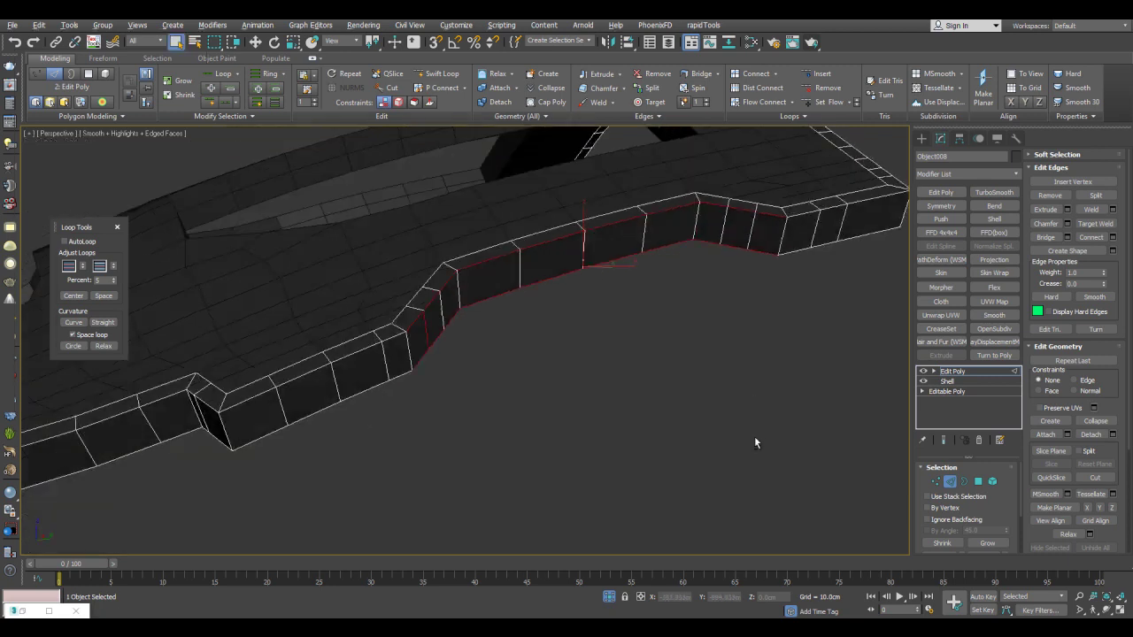
{"action": "key", "text": "alt+x"}
{"action": "mouse_move", "coordinate": [756, 442]}
{"action": "middle_mouse_down"}
{"action": "mouse_move", "coordinate": [740, 418]}
{"action": "mouse_move", "coordinate": [756, 442]}
{"action": "middle_mouse_up"}
{"action": "left_click", "coordinate": [103, 322]}
{"action": "scroll", "coordinate": [756, 440], "scroll_direction": "down", "scroll_amount": 5}
{"action": "key", "text": "2"}
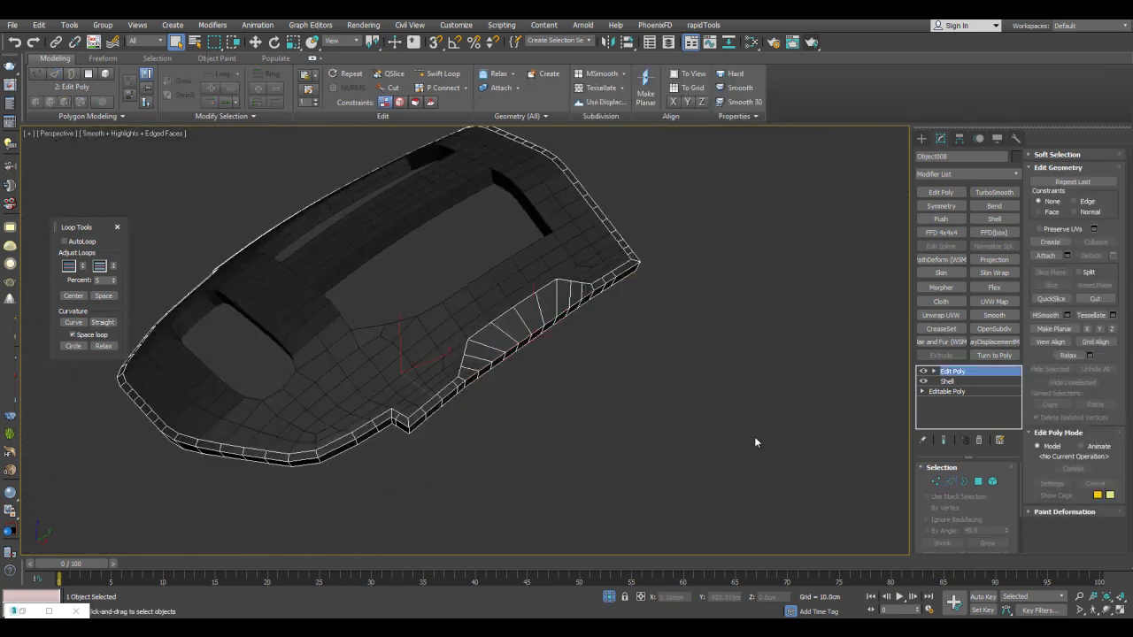
Add an Edit Poly modifier and bevel the outer side polygons of the straightened section outward as a group.
{"action": "scroll", "coordinate": [756, 441], "scroll_direction": "up", "scroll_amount": 3}
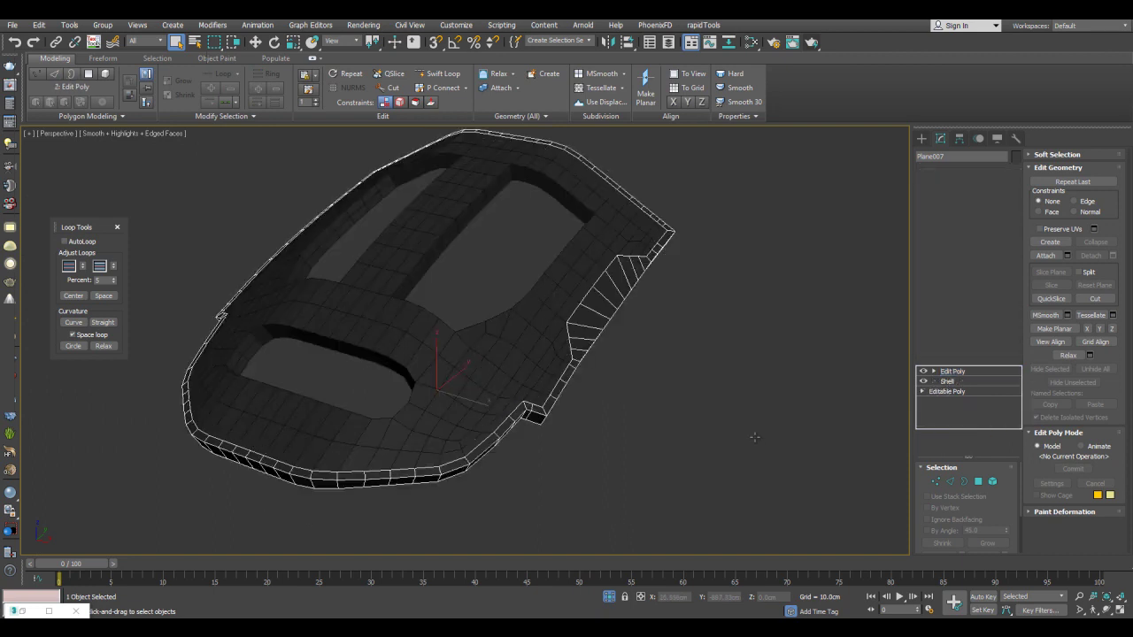
{"action": "scroll", "coordinate": [754, 437], "scroll_direction": "up", "scroll_amount": 5}
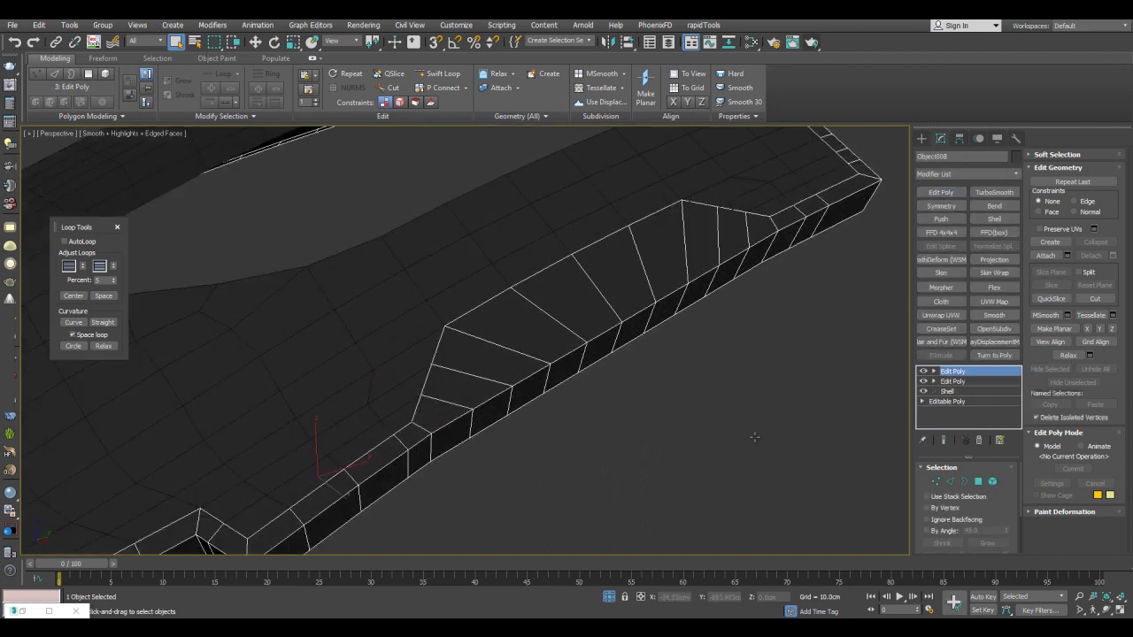
{"action": "key", "text": "3"}
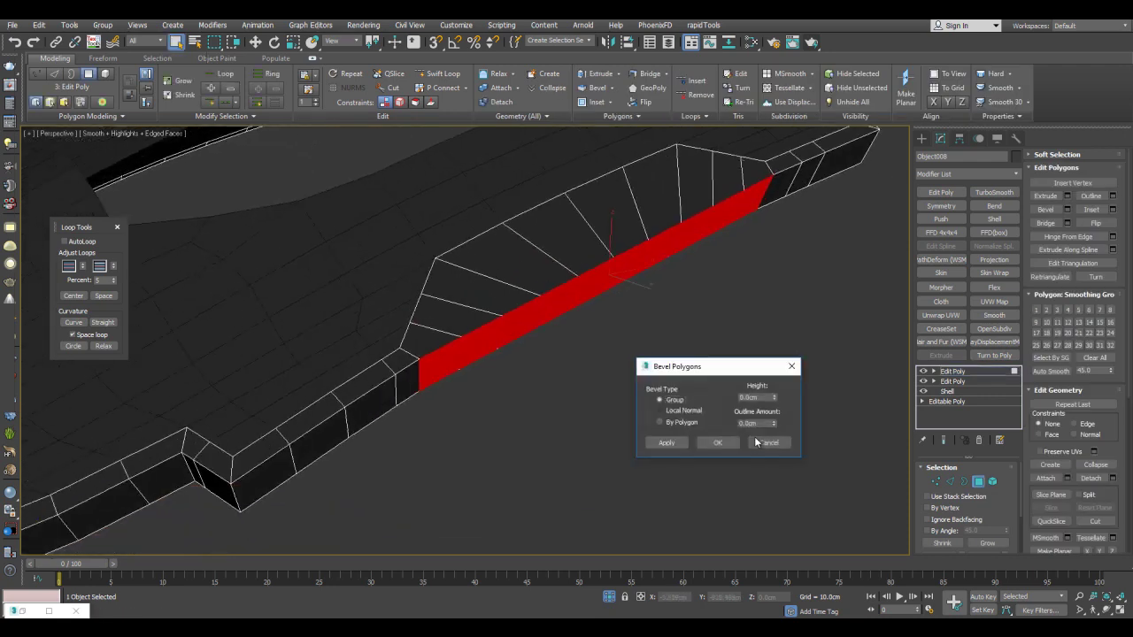
{"action": "left_click_drag", "start_coordinate": [774, 397], "coordinate": [756, 438]}
{"action": "left_click", "coordinate": [755, 440]}
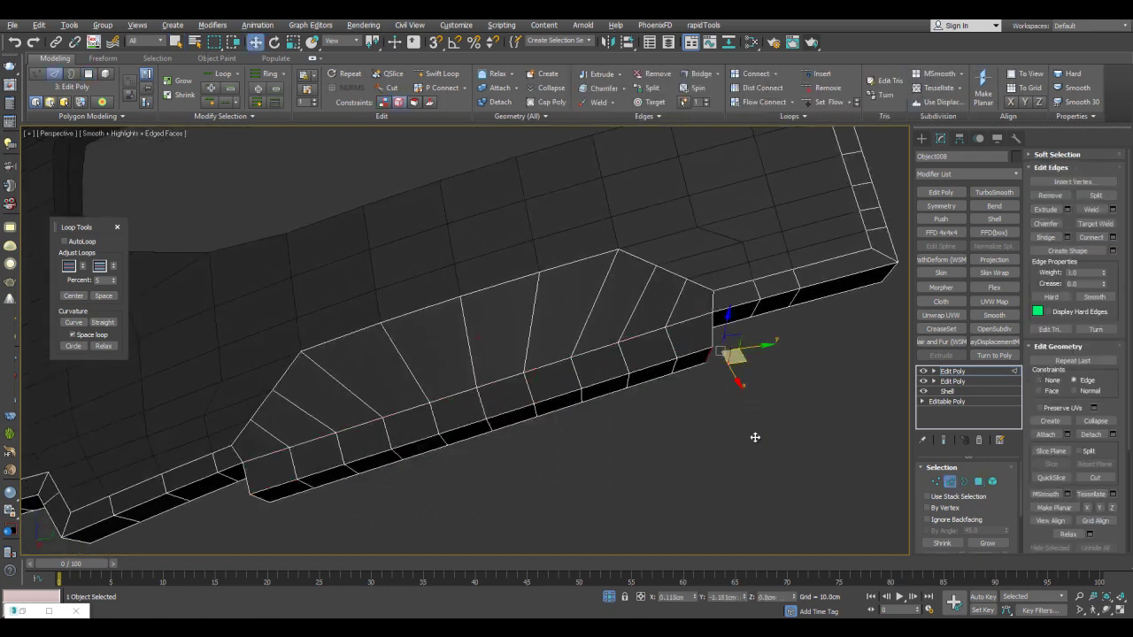
Slide the end edges of the outward extension along their adjoining edges using the edge constraint.
{"action": "middle_click_drag", "start_coordinate": [755, 437], "coordinate": [926, 345]}
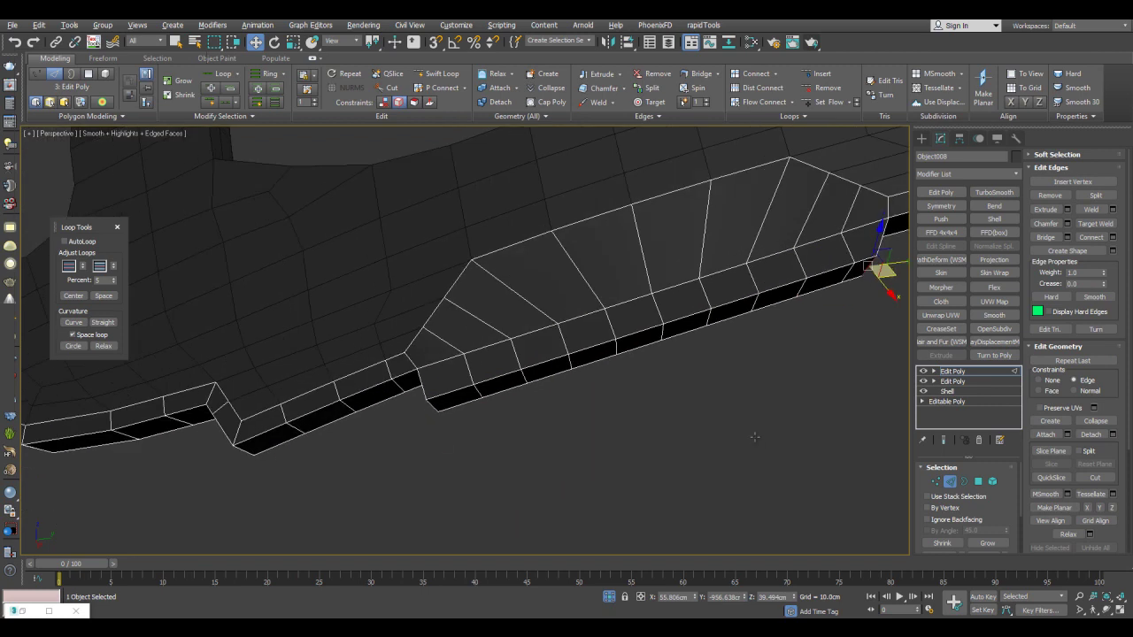
{"action": "key", "text": "shift+x"}
{"action": "middle_click_drag", "start_coordinate": [756, 437], "coordinate": [755, 439]}
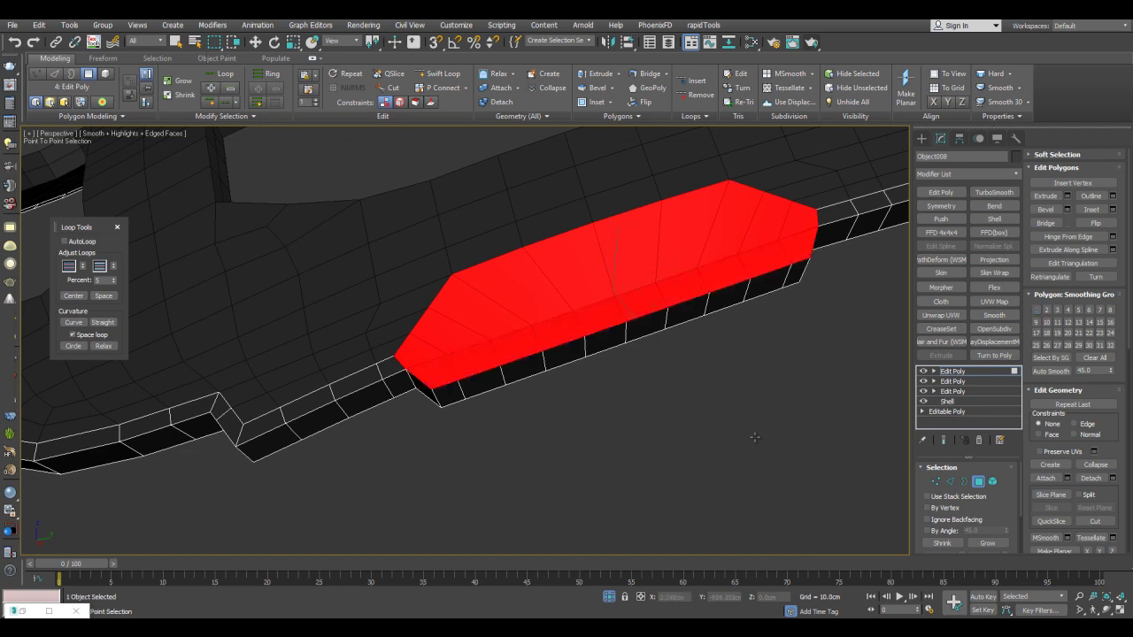
Inset the selected top polygons of the widened side section to leave a narrow frame around them.
{"action": "right_click", "coordinate": [755, 437]}
{"action": "scroll", "coordinate": [755, 437], "scroll_direction": "up", "scroll_amount": 3}
{"action": "middle_click_drag", "start_coordinate": [755, 437], "coordinate": [755, 438], "text": "alt"}
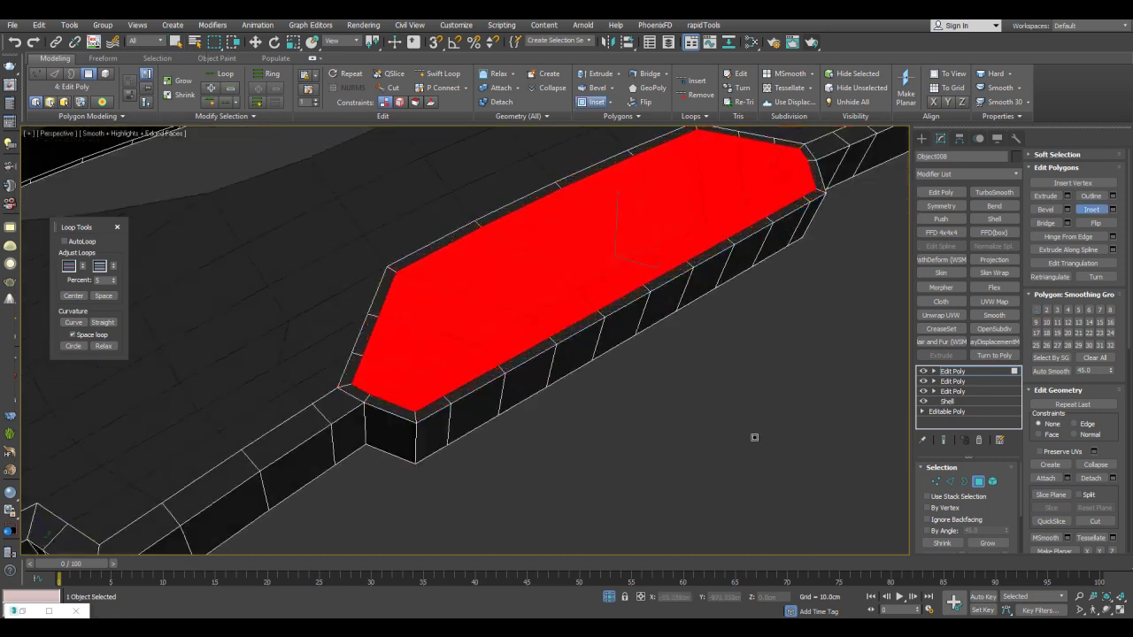
{"action": "right_click", "coordinate": [755, 438]}
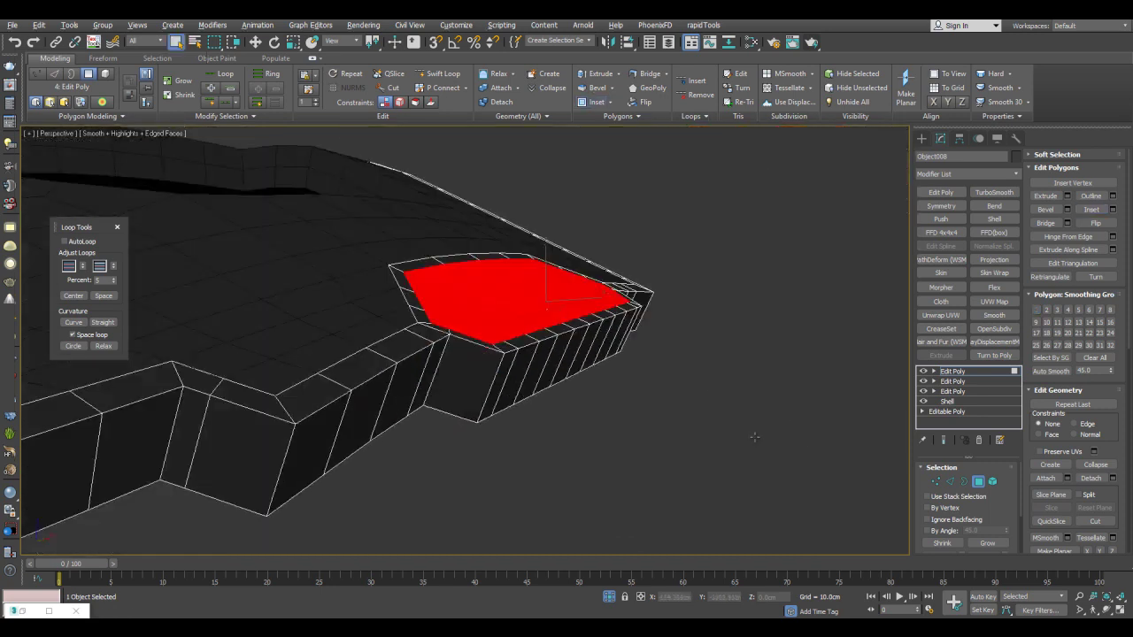
Bevel the inset polygons of the side section downward into a recess.
{"action": "middle_click_drag", "start_coordinate": [755, 438], "coordinate": [755, 437], "text": "alt"}
{"action": "key", "text": "ctrl+shift+b"}
{"action": "left_click_drag", "start_coordinate": [755, 438], "coordinate": [755, 437]}
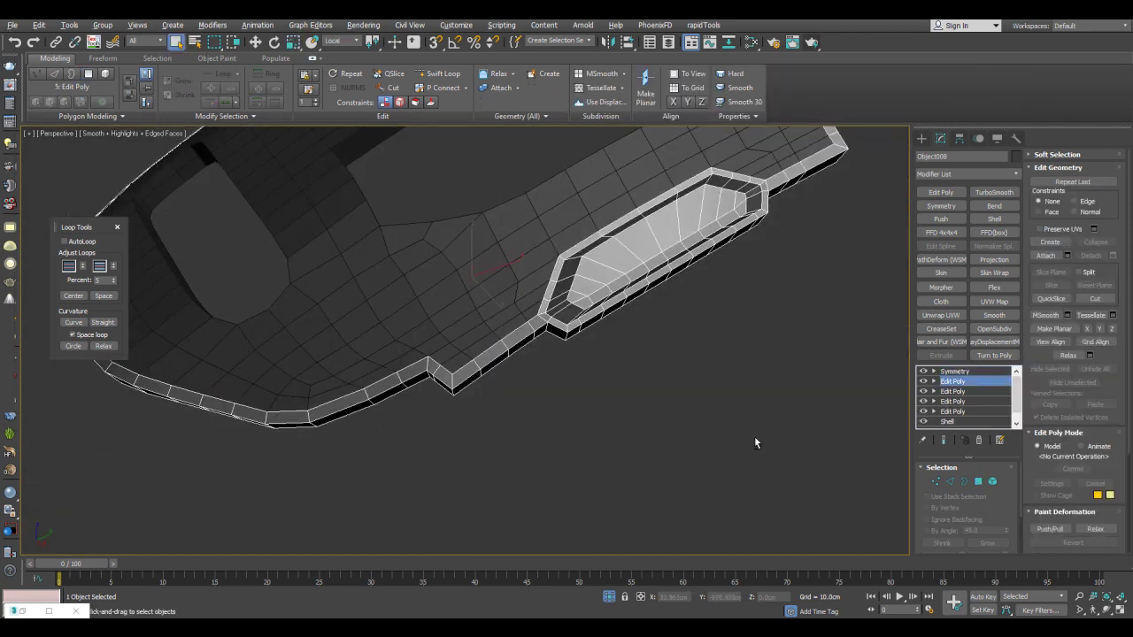
Detach a clone of the outer side polygons between the frame's notch and its recessed side extension as a separate object.
{"action": "mouse_move", "coordinate": [755, 443]}
{"action": "middle_mouse_down", "text": "alt"}
{"action": "mouse_move", "coordinate": [728, 420]}
{"action": "mouse_move", "coordinate": [764, 441]}
{"action": "mouse_move", "coordinate": [756, 437]}
{"action": "middle_mouse_up", "text": "alt"}
{"action": "key", "text": "4"}
{"action": "scroll", "coordinate": [757, 441], "scroll_direction": "up", "scroll_amount": 3}
{"action": "left_click", "coordinate": [756, 442]}
{"action": "scroll", "coordinate": [755, 437], "scroll_direction": "up", "scroll_amount": 2}
{"action": "left_click", "coordinate": [453, 373]}
{"action": "left_click", "coordinate": [508, 334], "text": "ctrl"}
{"action": "left_click", "coordinate": [561, 296], "text": "ctrl"}
{"action": "left_click", "coordinate": [596, 268], "text": "ctrl"}
{"action": "key", "text": "alt+d"}
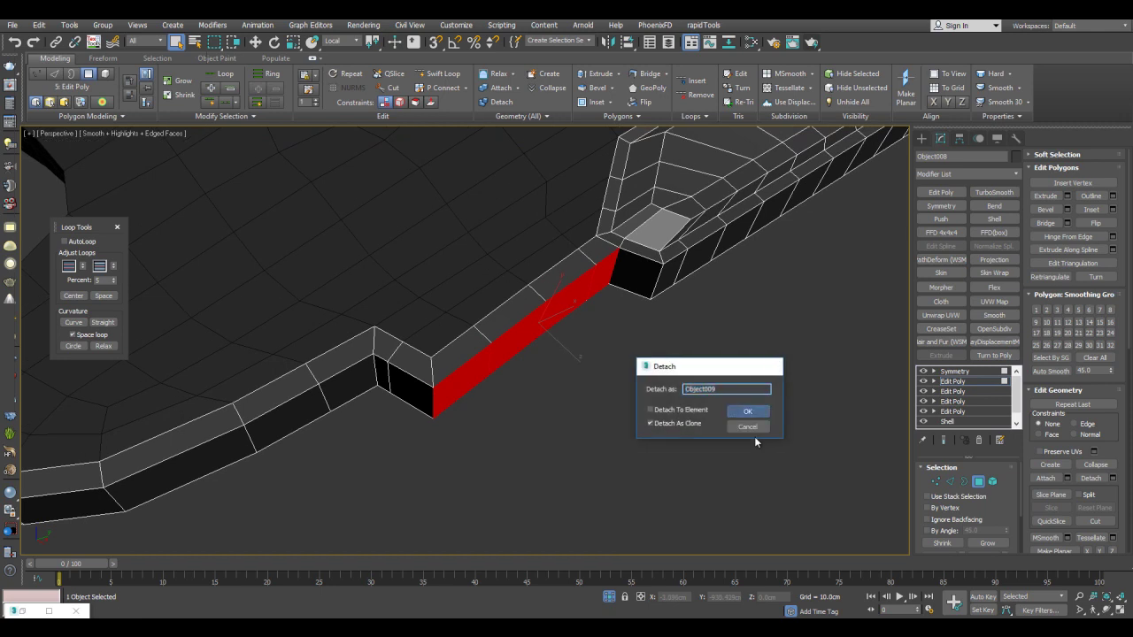
{"action": "key", "text": "Return"}
{"action": "key", "text": "z"}
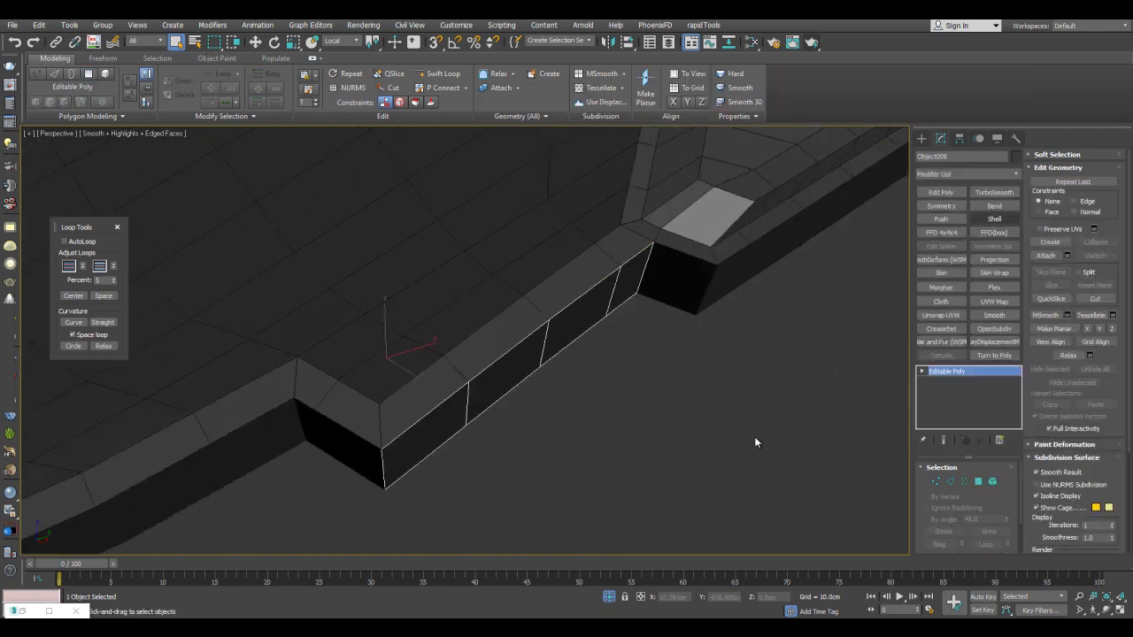
Add a Shell modifier to the cloned strip and set its outer amount to about 3.33 cm.
{"action": "key", "text": "shift+s"}
{"action": "middle_click_drag", "start_coordinate": [755, 438], "coordinate": [755, 437], "text": "alt"}
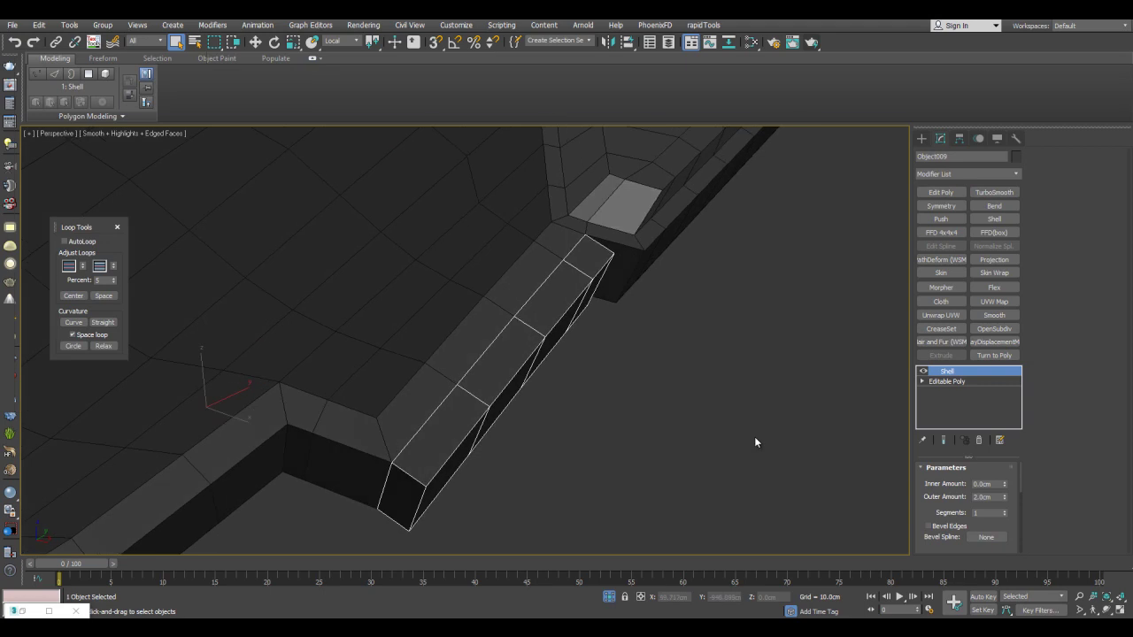
{"action": "left_click_drag", "start_coordinate": [1005, 498], "coordinate": [1005, 425]}
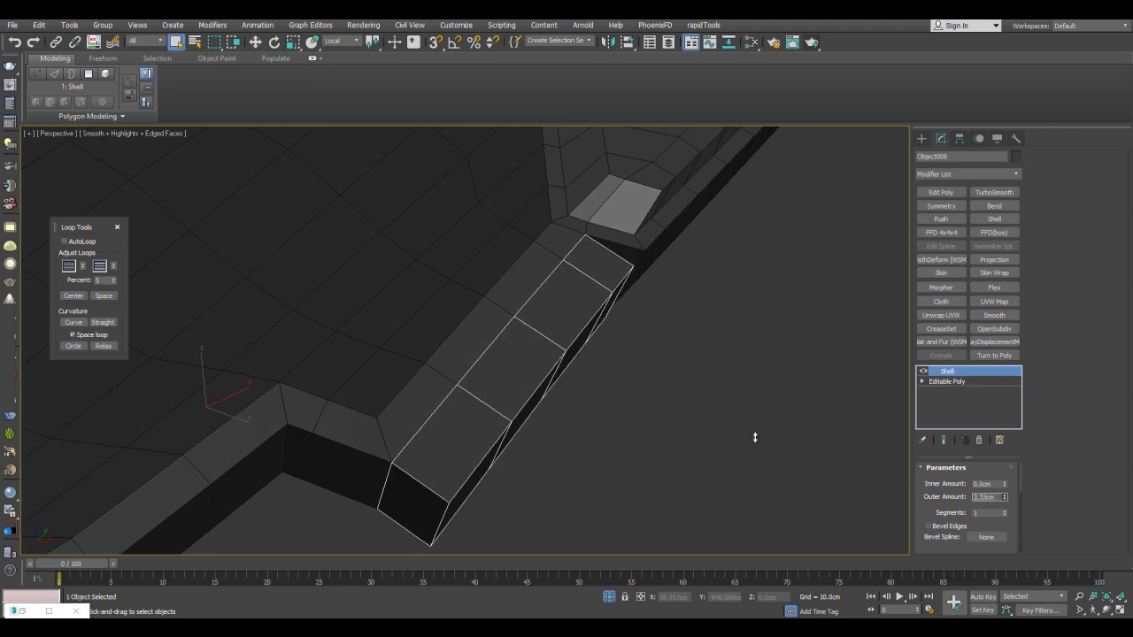
{"action": "middle_click_drag", "start_coordinate": [757, 443], "coordinate": [757, 443], "text": "alt"}
Snap the end vertices of the shelled strip to the corners of the recessed side extension in an Edit Poly modifier.
{"action": "key", "text": "1"}
{"action": "key", "text": "w"}
{"action": "scroll", "coordinate": [757, 444], "scroll_direction": "up", "scroll_amount": 3}
{"action": "left_click", "coordinate": [757, 443]}
{"action": "scroll", "coordinate": [757, 443], "scroll_direction": "up", "scroll_amount": 3}
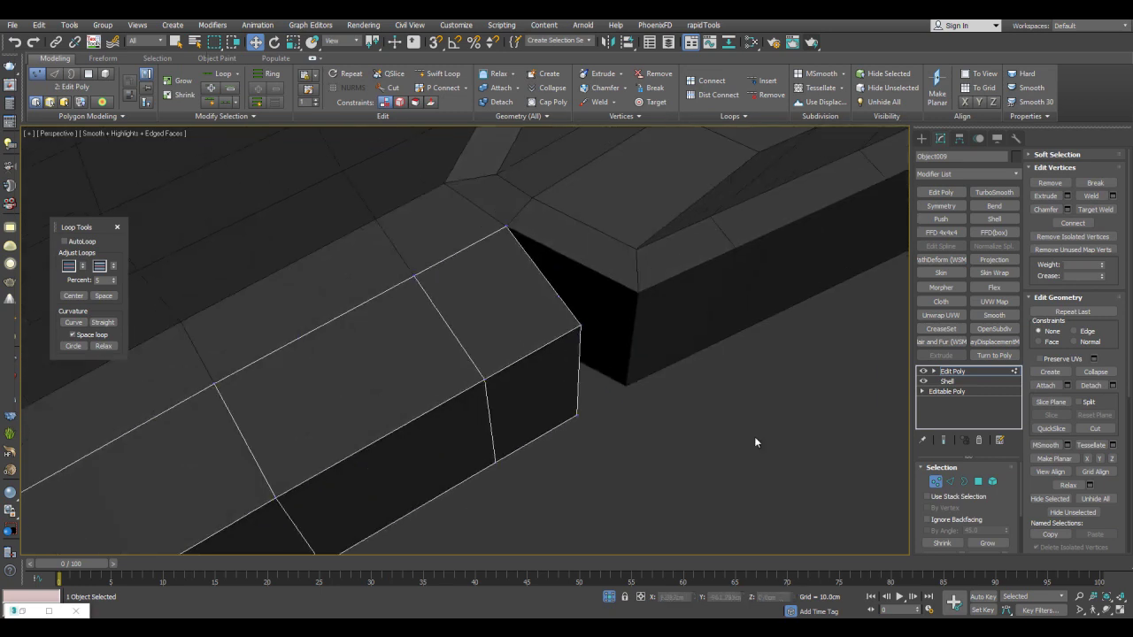
{"action": "left_click_drag", "start_coordinate": [579, 325], "coordinate": [638, 292]}
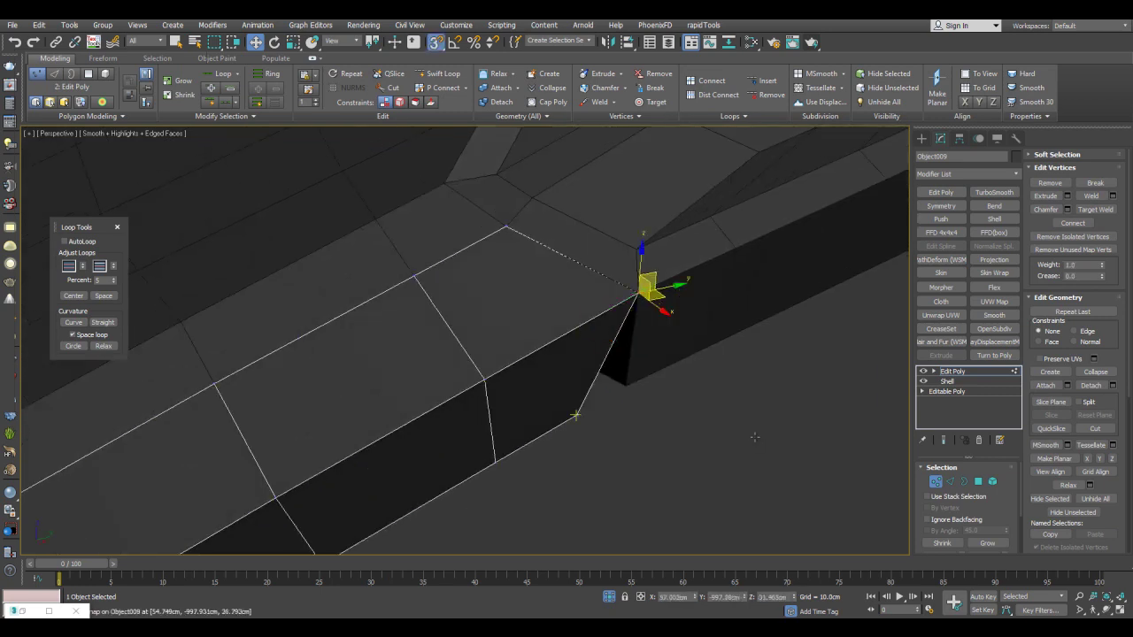
{"action": "scroll", "coordinate": [755, 440], "scroll_direction": "down", "scroll_amount": 5}
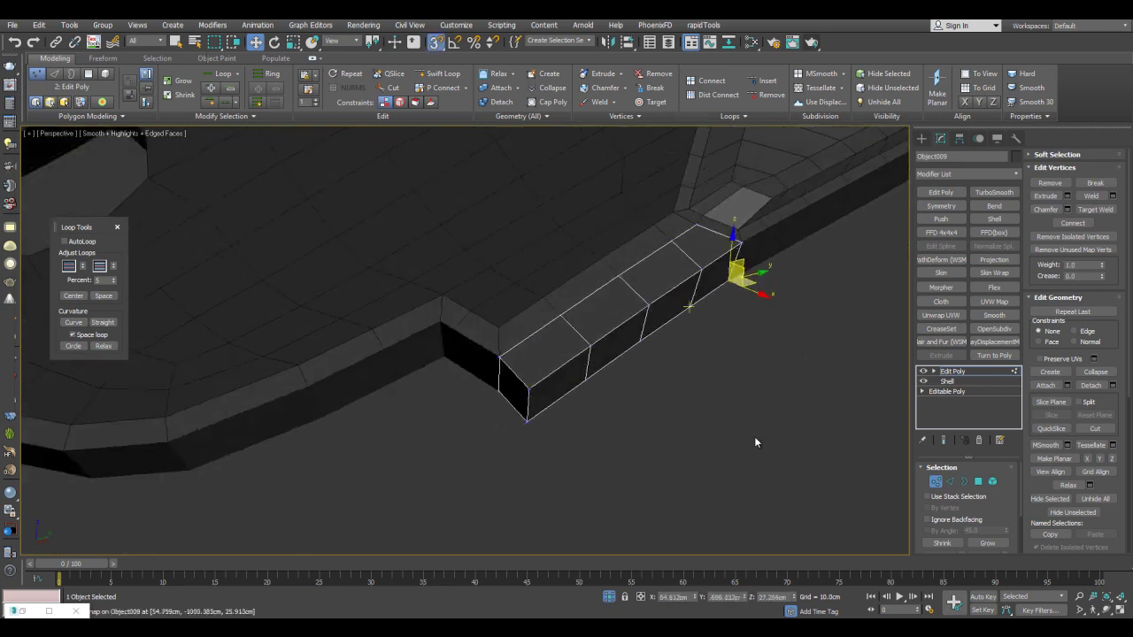
{"action": "key", "text": "s"}
{"action": "key", "text": "1"}
{"action": "key", "text": "q"}
Detach a clone of the outer side polygons along the frame's curved end as a separate object.
{"action": "middle_click_drag", "start_coordinate": [755, 437], "coordinate": [755, 443], "text": "alt"}
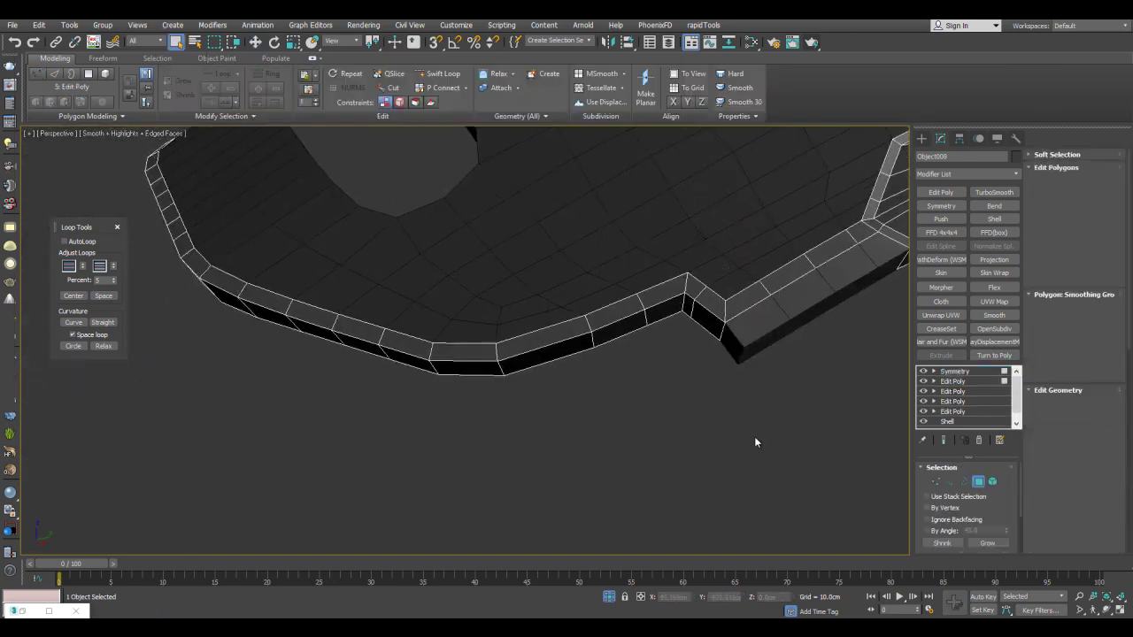
{"action": "middle_click_drag", "start_coordinate": [755, 443], "coordinate": [714, 442]}
{"action": "left_click", "coordinate": [683, 334]}
{"action": "left_click", "coordinate": [252, 263], "text": "shift"}
{"action": "key", "text": "alt+d"}
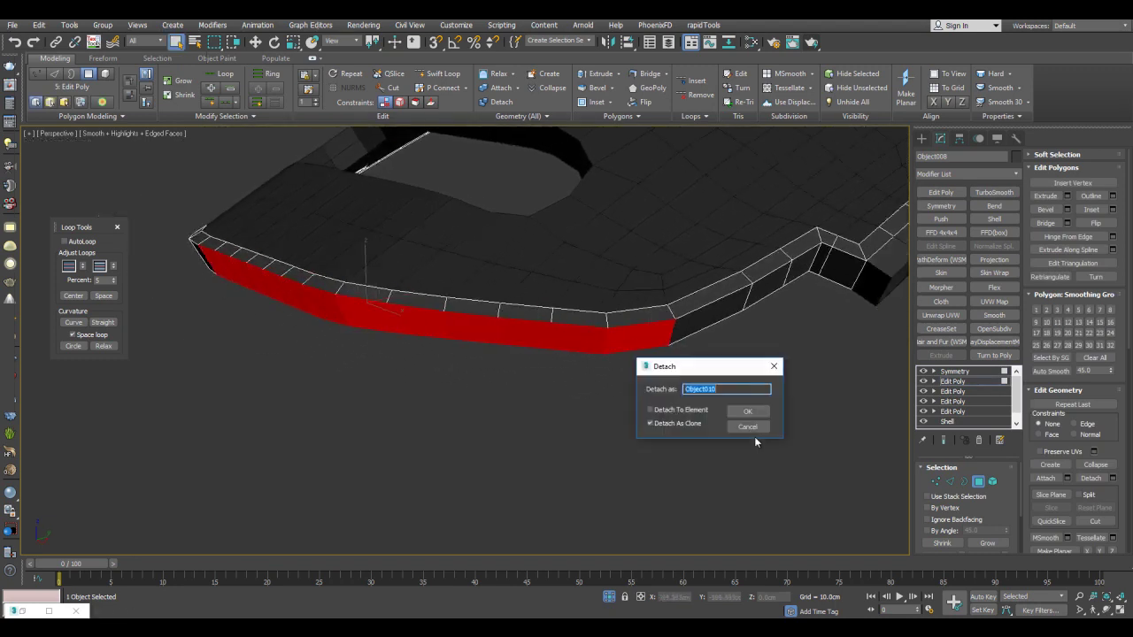
{"action": "key", "text": "Return"}
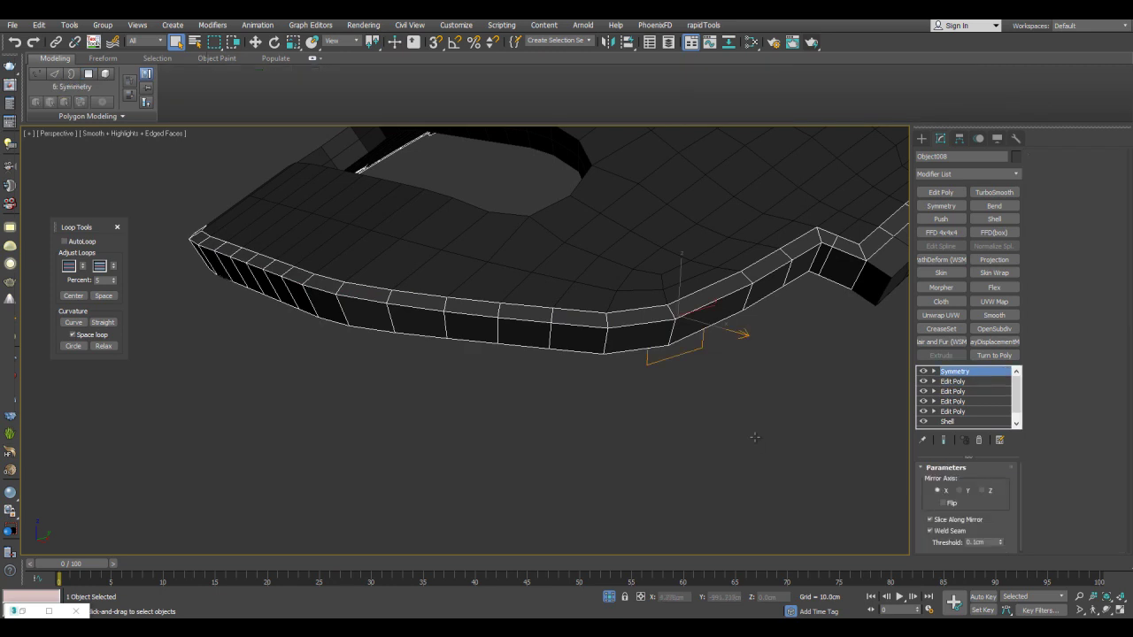
Thicken the cloned curved strip outward with a Shell modifier.
{"action": "left_click", "coordinate": [640, 336]}
{"action": "left_click", "coordinate": [994, 219]}
{"action": "middle_click_drag", "start_coordinate": [755, 443], "coordinate": [755, 438], "text": "alt"}
{"action": "left_click", "coordinate": [755, 438]}
Detach a clone of the side polygons between the curved strip and the straight strip, including the notch faces.
{"action": "left_click", "coordinate": [755, 440]}
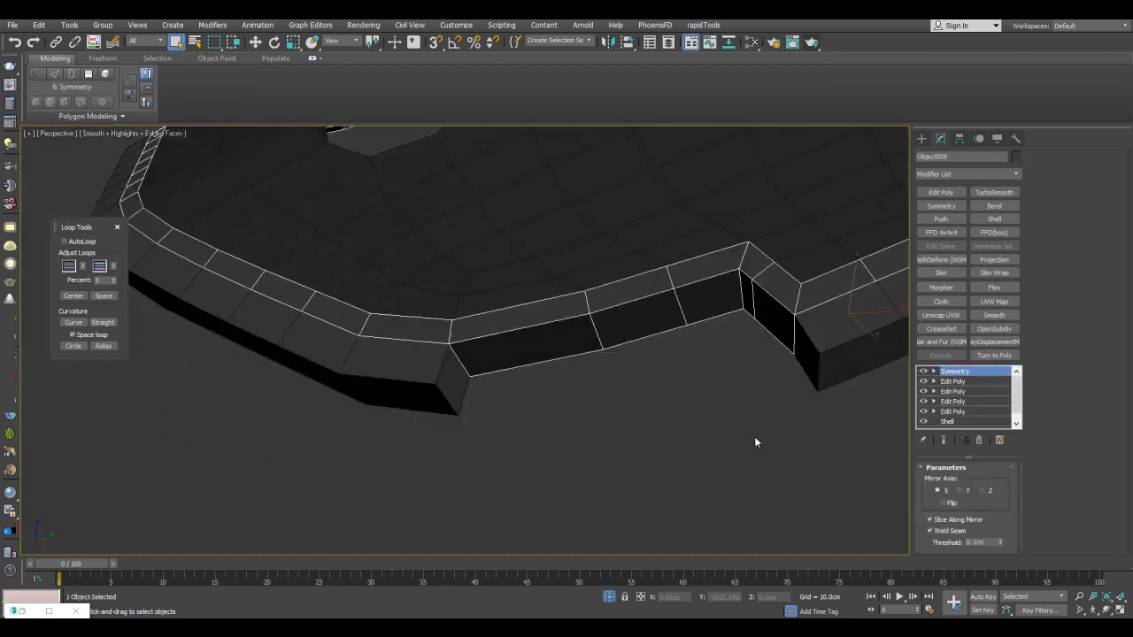
{"action": "key", "text": "Down"}
{"action": "key", "text": "4"}
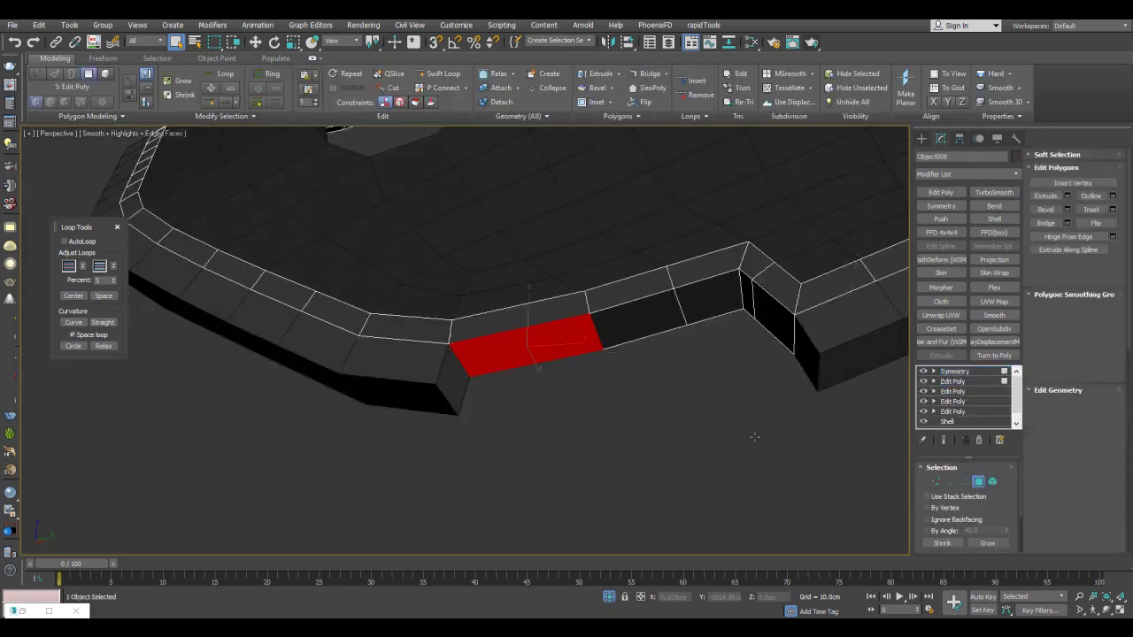
{"action": "left_click", "coordinate": [756, 443]}
{"action": "key", "text": "ctrl+z"}
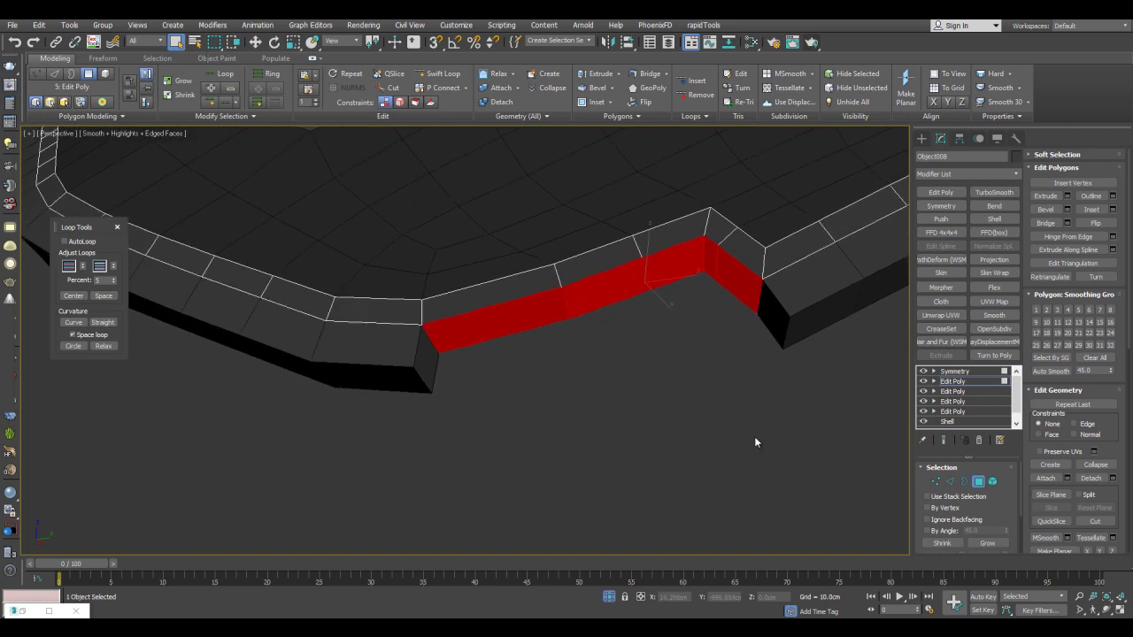
{"action": "key", "text": "alt+d"}
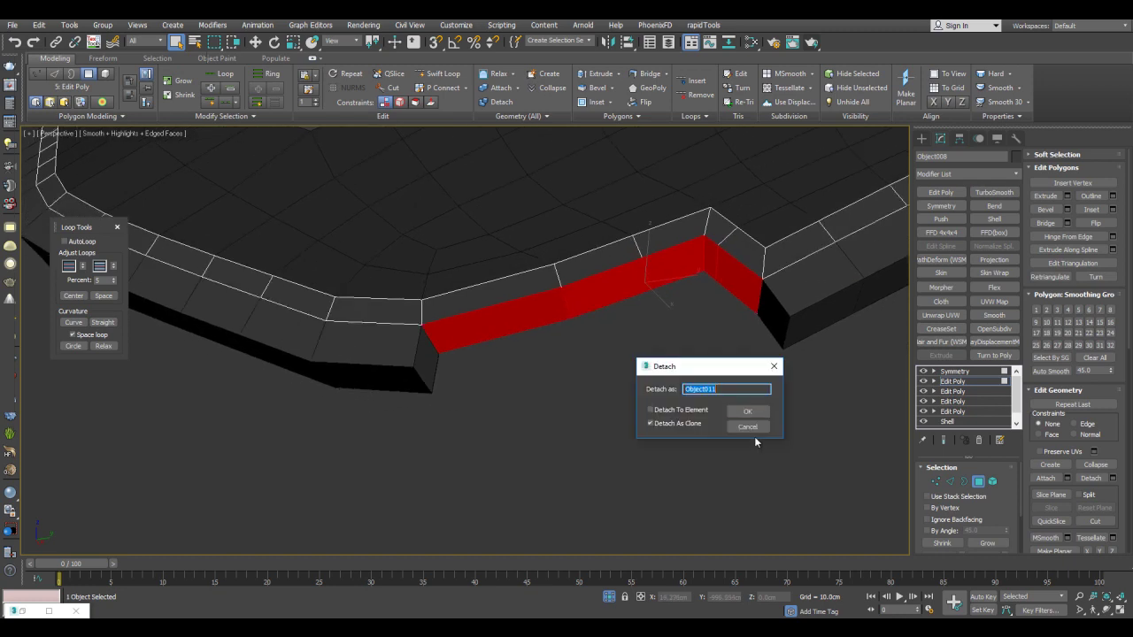
{"action": "key", "text": "Return"}
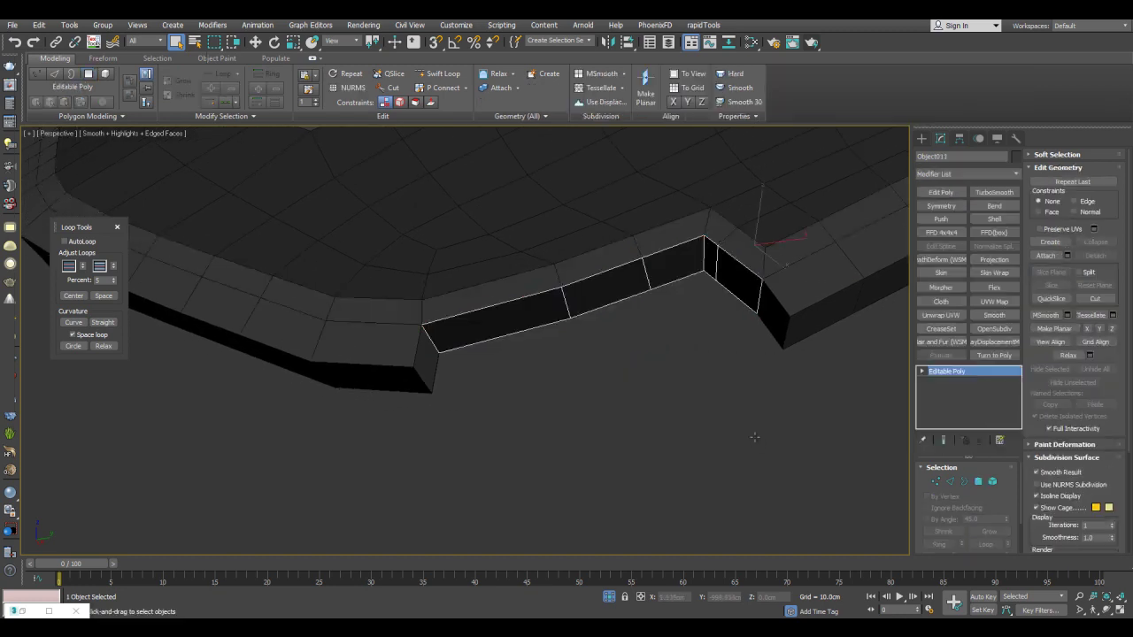
Shell the cloned notch strip outward by 3.33 cm and center the overlapping edges at its inner corner in an Edit Poly modifier.
{"action": "key", "text": "shift+s"}
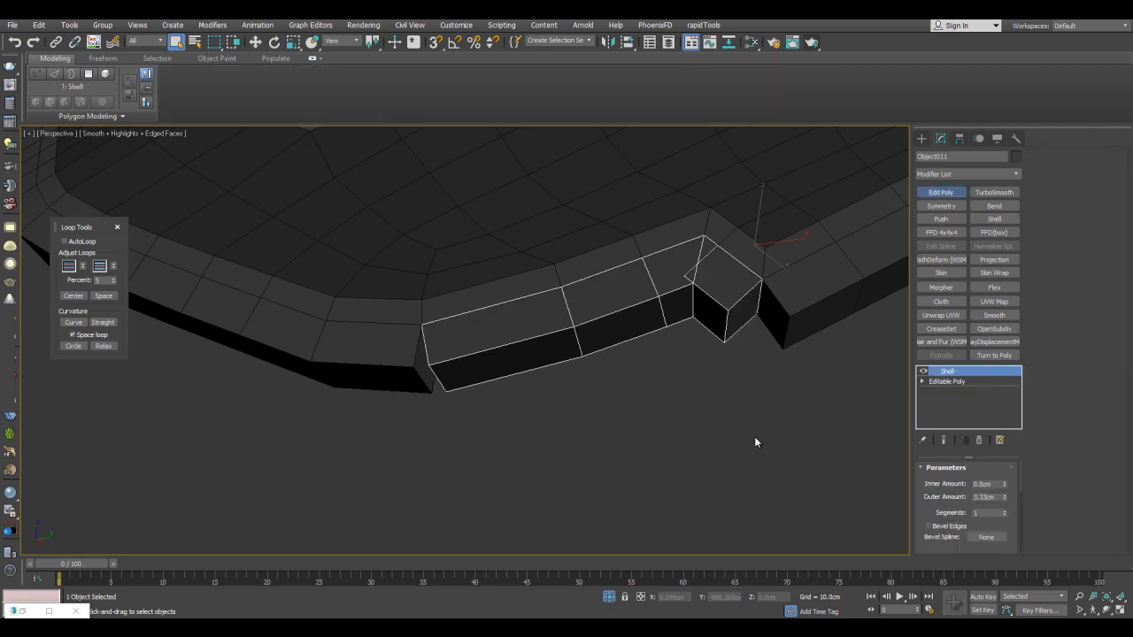
{"action": "key", "text": "shift+e"}
{"action": "key", "text": "2"}
{"action": "scroll", "coordinate": [755, 438], "scroll_direction": "up", "scroll_amount": 3}
{"action": "key", "text": "alt+x"}
{"action": "key", "text": "alt+x"}
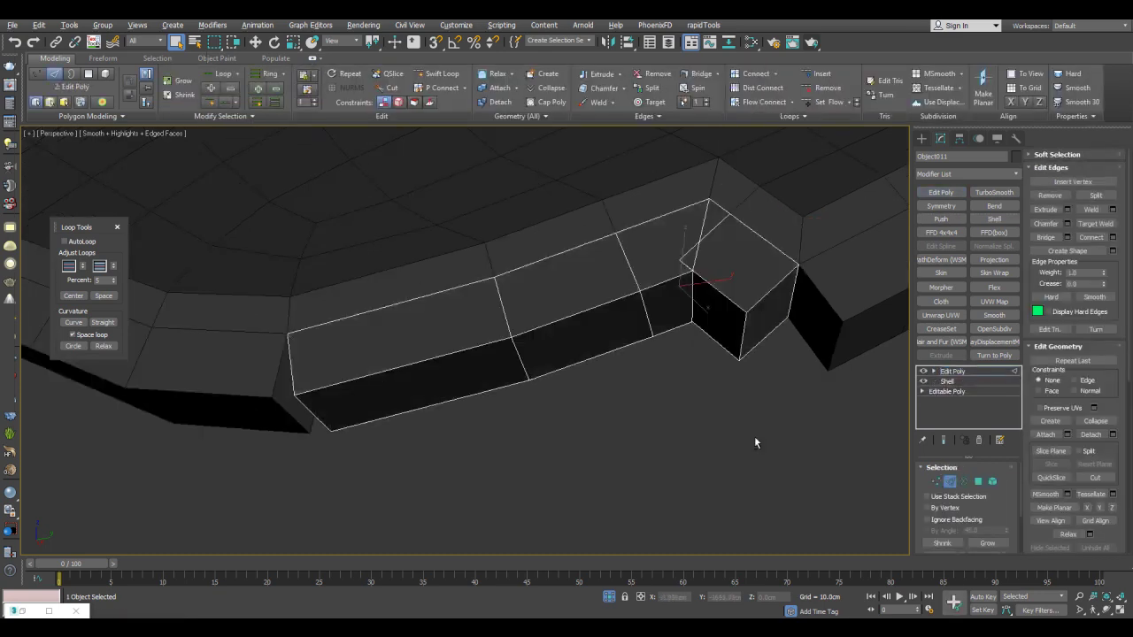
{"action": "middle_click_drag", "start_coordinate": [755, 440], "coordinate": [632, 443]}
{"action": "key", "text": "1"}
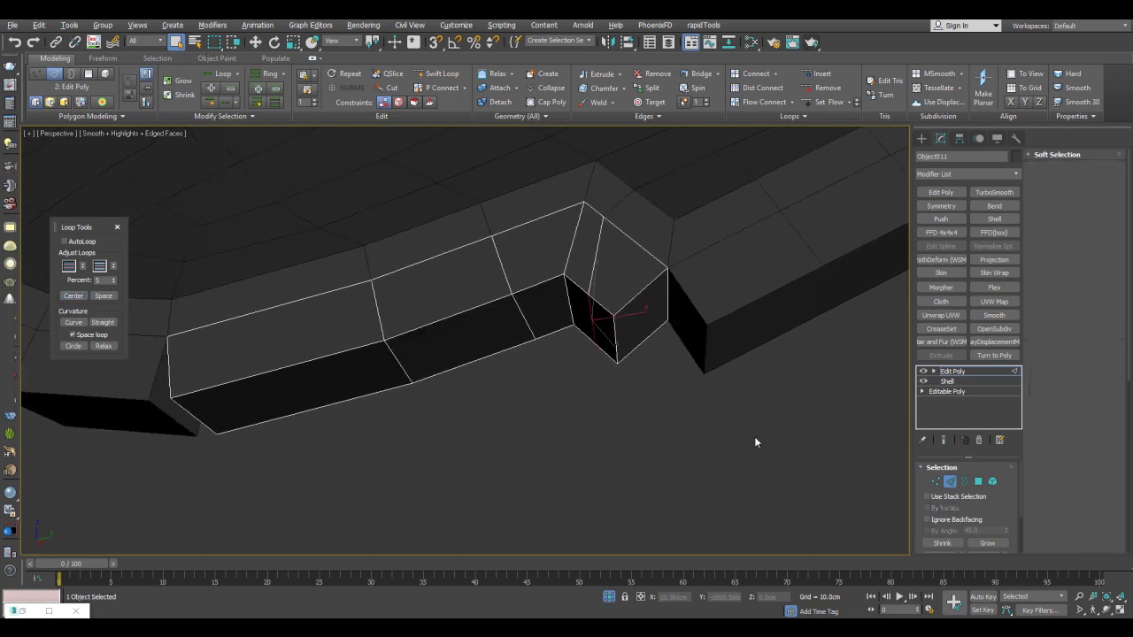
{"action": "key", "text": "2"}
{"action": "key", "text": "4"}
Bevel the notch strip's end polygon toward the straight strip by local normal with a height of about 3.23 cm.
{"action": "middle_click_drag", "start_coordinate": [756, 442], "coordinate": [756, 440], "text": "alt"}
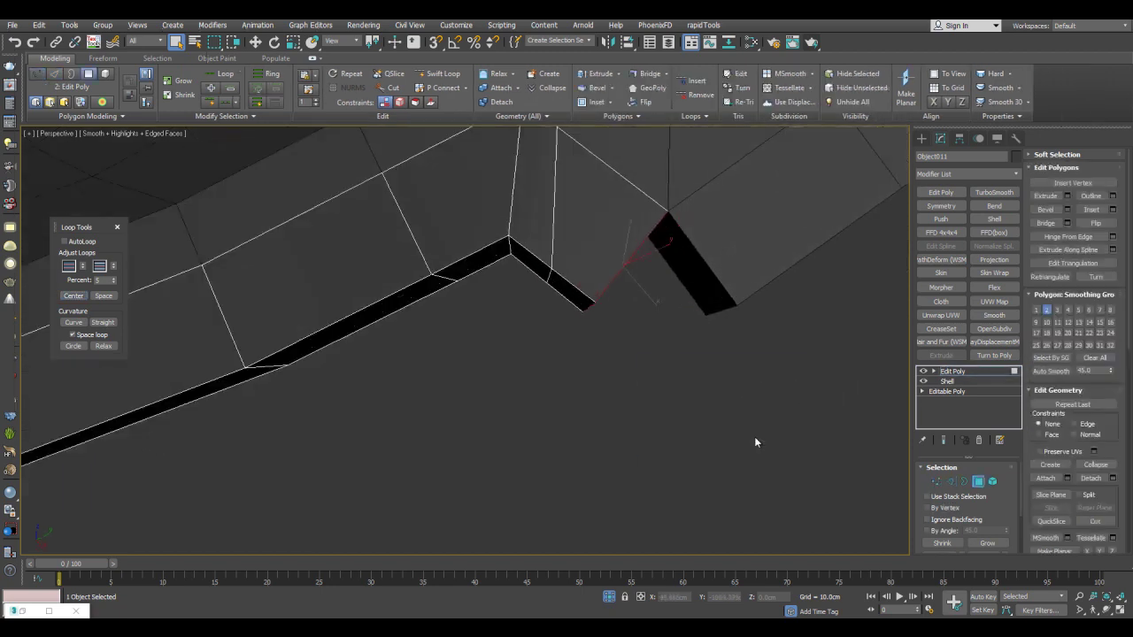
{"action": "key", "text": "ctrl+shift+b"}
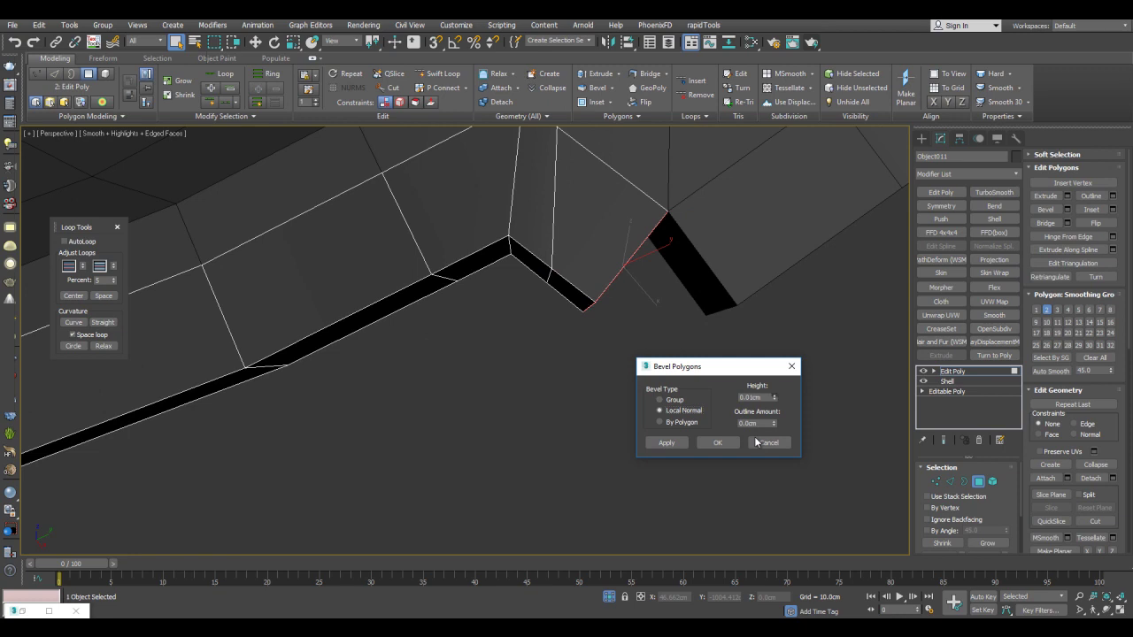
{"action": "left_click_drag", "start_coordinate": [775, 397], "coordinate": [755, 438]}
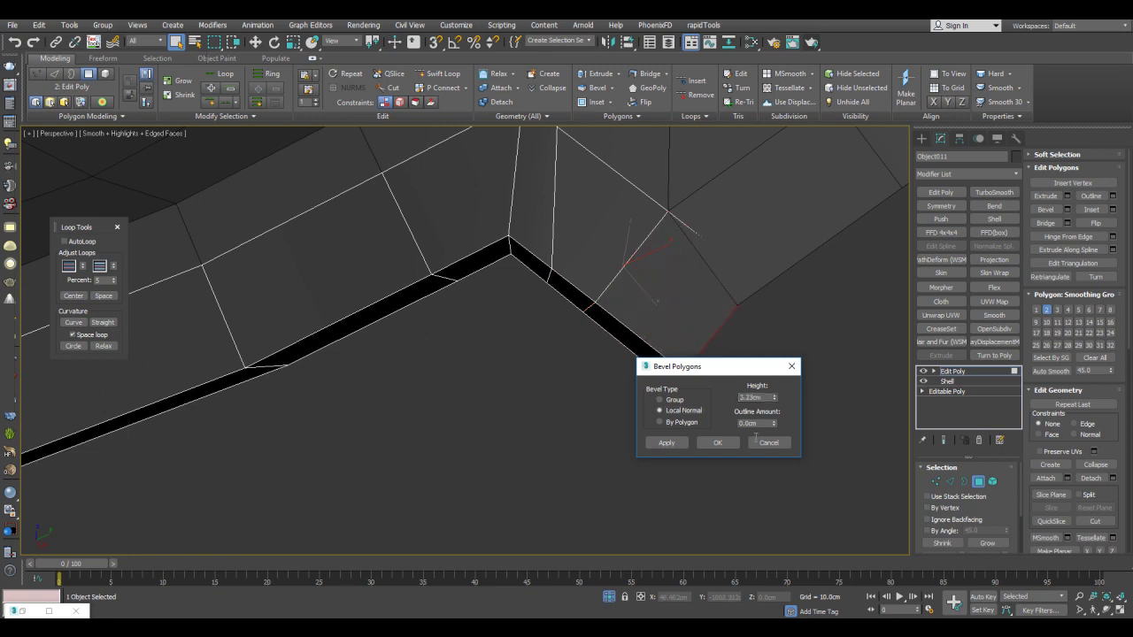
{"action": "left_click", "coordinate": [756, 442]}
Snap the upper and lower end vertices of the beveled notch strip to the matching corners of the straight strip.
{"action": "key", "text": "1"}
{"action": "middle_click_drag", "start_coordinate": [753, 435], "coordinate": [754, 437], "text": "alt"}
{"action": "key", "text": "w"}
{"action": "left_click_drag", "start_coordinate": [592, 298], "coordinate": [564, 324]}
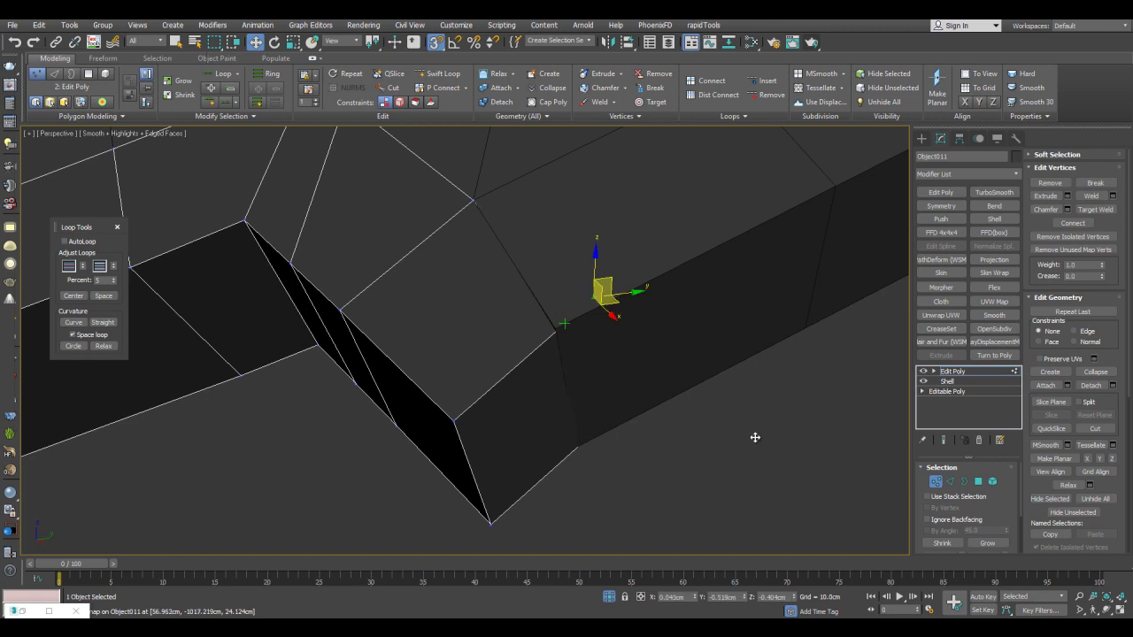
{"action": "middle_click_drag", "start_coordinate": [755, 438], "coordinate": [755, 442], "text": "alt"}
{"action": "key", "text": "alt+x"}
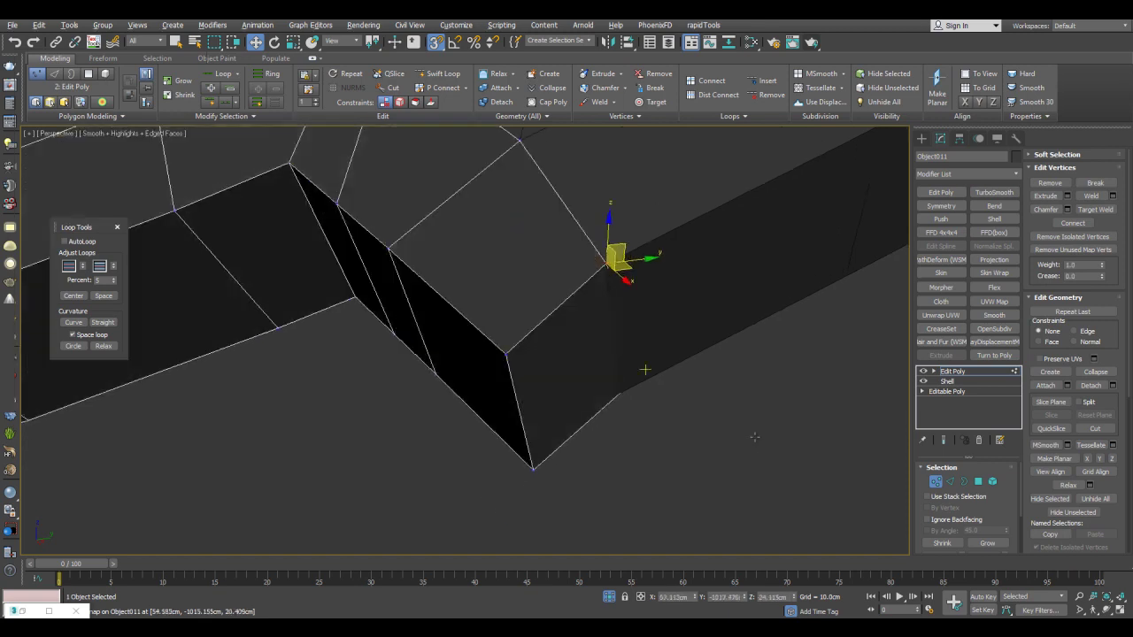
{"action": "left_click_drag", "start_coordinate": [646, 370], "coordinate": [617, 394]}
{"action": "scroll", "coordinate": [755, 437], "scroll_direction": "down", "scroll_amount": 5}
{"action": "key", "text": "s"}
Adjust an edge of the notch strip along its adjoining edges using the edge constraint.
{"action": "middle_click_drag", "start_coordinate": [755, 438], "coordinate": [755, 437], "text": "alt"}
{"action": "key", "text": "q"}
{"action": "key", "text": "2"}
{"action": "left_click", "coordinate": [590, 359]}
{"action": "key", "text": "w"}
{"action": "key", "text": "shift+x"}
{"action": "key", "text": "shift+x"}
{"action": "key", "text": "q"}
{"action": "key", "text": "2"}
{"action": "scroll", "coordinate": [755, 438], "scroll_direction": "down", "scroll_amount": 6}
Add another Edit Poly modifier to the notch strip and snap its far end vertices to the curved strip's corners.
{"action": "left_click", "coordinate": [756, 438]}
{"action": "left_click", "coordinate": [540, 332]}
{"action": "left_click", "coordinate": [941, 192]}
{"action": "key", "text": "1"}
{"action": "scroll", "coordinate": [754, 437], "scroll_direction": "up", "scroll_amount": 4}
{"action": "key", "text": "w"}
{"action": "key", "text": "s"}
{"action": "left_click_drag", "start_coordinate": [443, 358], "coordinate": [416, 366]}
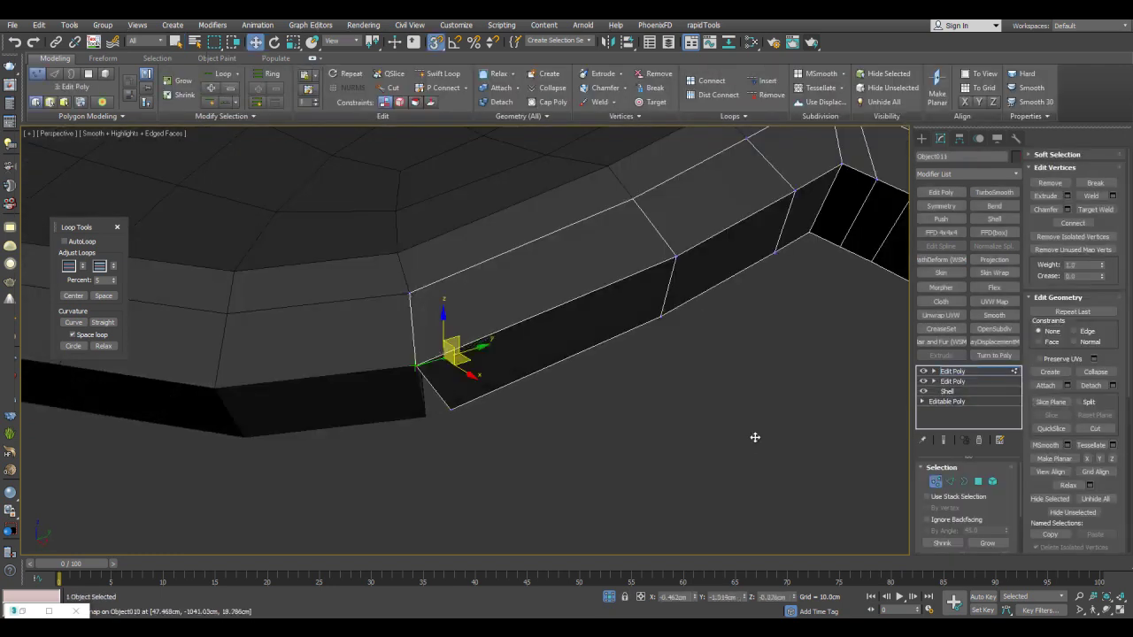
{"action": "left_click_drag", "start_coordinate": [450, 410], "coordinate": [425, 417]}
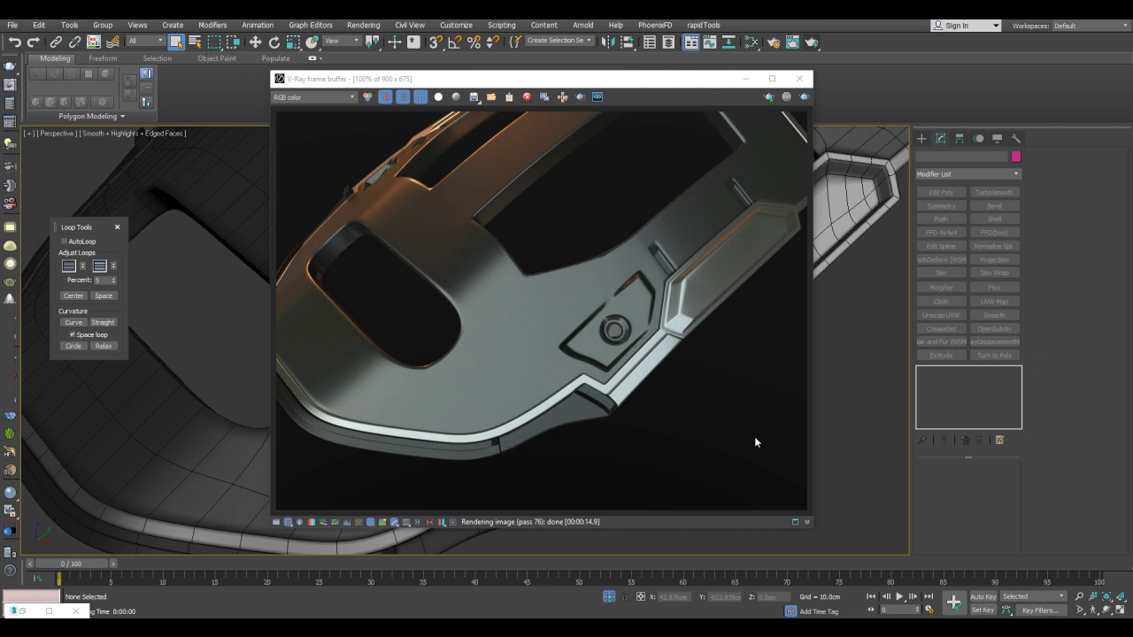
Select the tabbed plate and open polygon editing on the Edit Poly modifier below its CreaseSet.
{"action": "scroll", "coordinate": [755, 442], "scroll_direction": "up", "scroll_amount": 1}
{"action": "scroll", "coordinate": [755, 442], "scroll_direction": "down", "scroll_amount": 1}
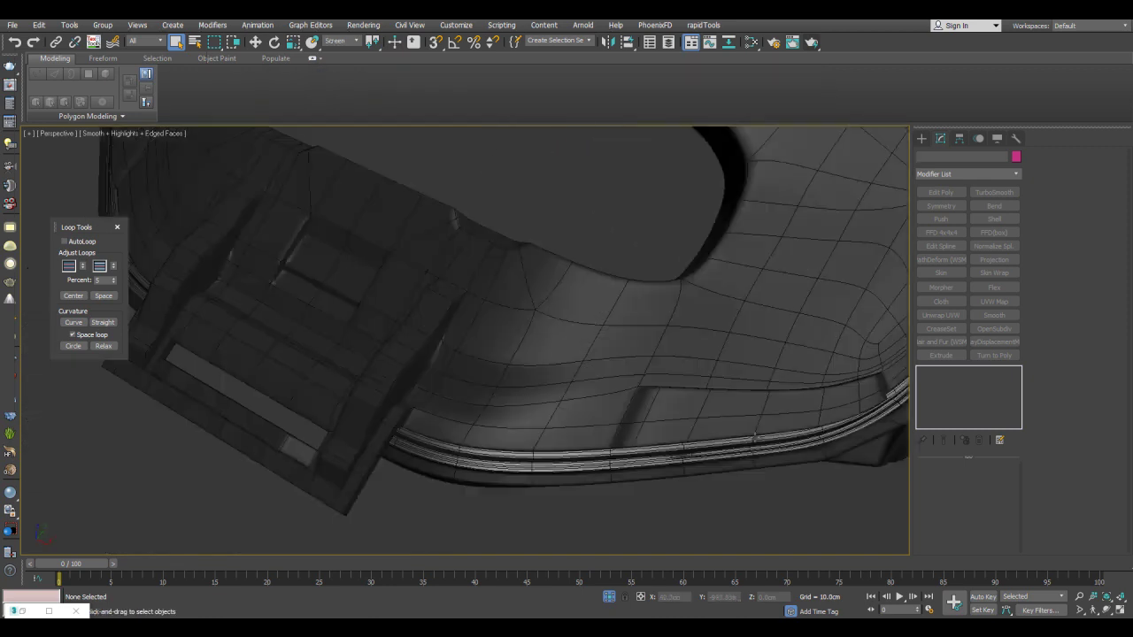
{"action": "middle_click_drag", "start_coordinate": [755, 437], "coordinate": [755, 437], "text": "alt"}
{"action": "scroll", "coordinate": [755, 437], "scroll_direction": "up", "scroll_amount": 5}
{"action": "scroll", "coordinate": [755, 438], "scroll_direction": "up", "scroll_amount": 5}
{"action": "left_click", "coordinate": [754, 436]}
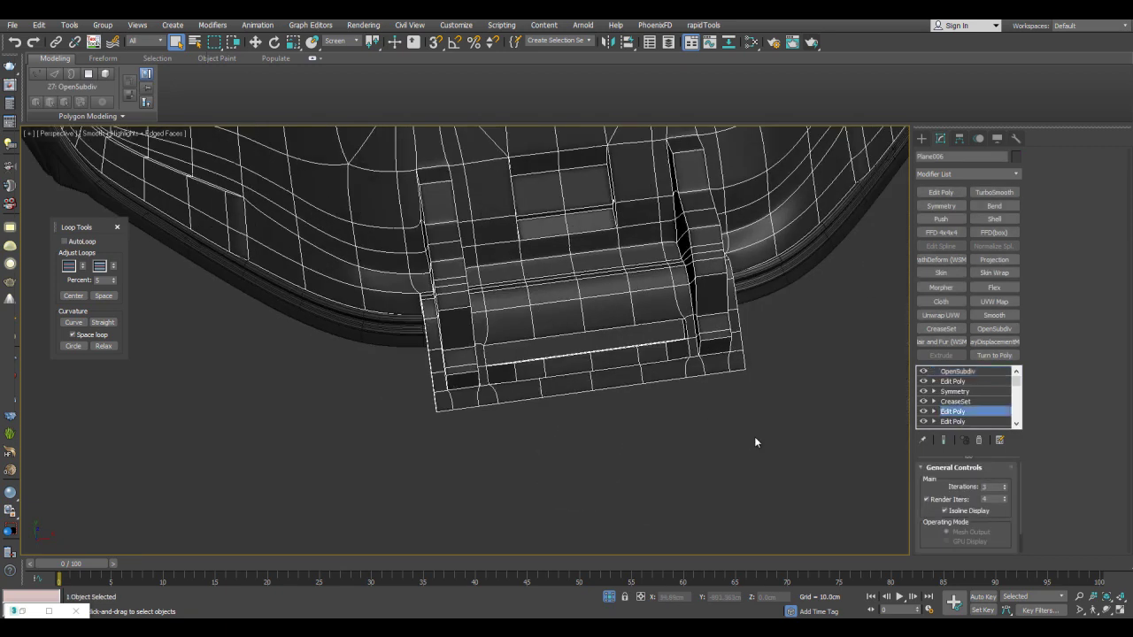
{"action": "key", "text": "4"}
{"action": "key", "text": "z"}
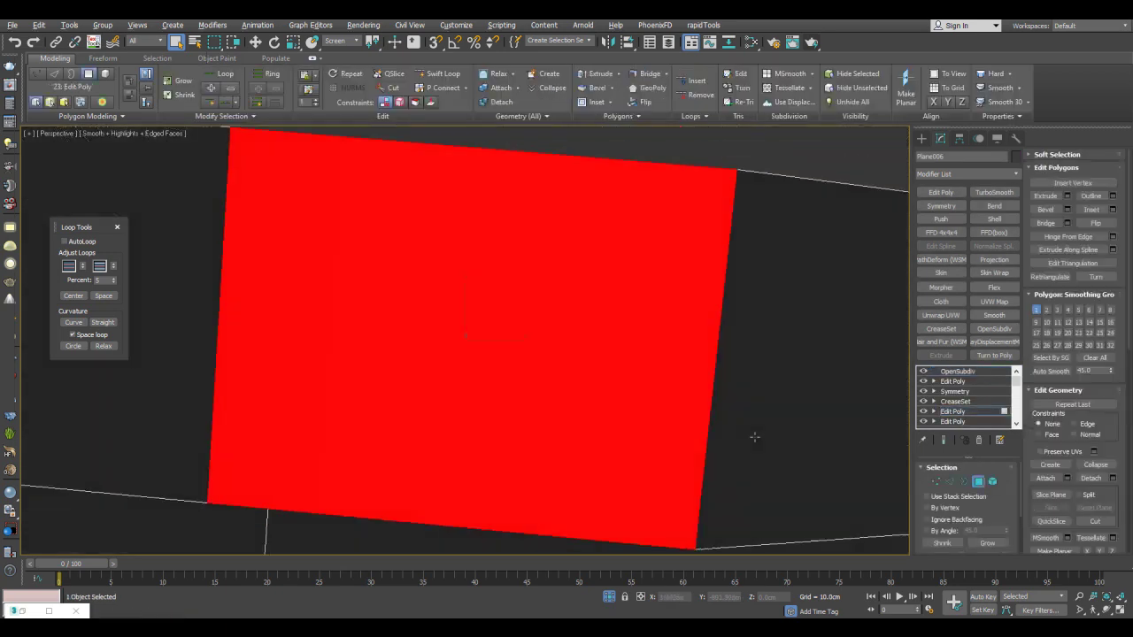
Detach a clone of the polygons wrapping the bar in front of the tab's slot as a separate object.
{"action": "scroll", "coordinate": [755, 437], "scroll_direction": "down", "scroll_amount": 5}
{"action": "middle_click_drag", "start_coordinate": [755, 437], "coordinate": [755, 438], "text": "alt"}
{"action": "left_click", "coordinate": [756, 440]}
{"action": "scroll", "coordinate": [756, 441], "scroll_direction": "down", "scroll_amount": 4}
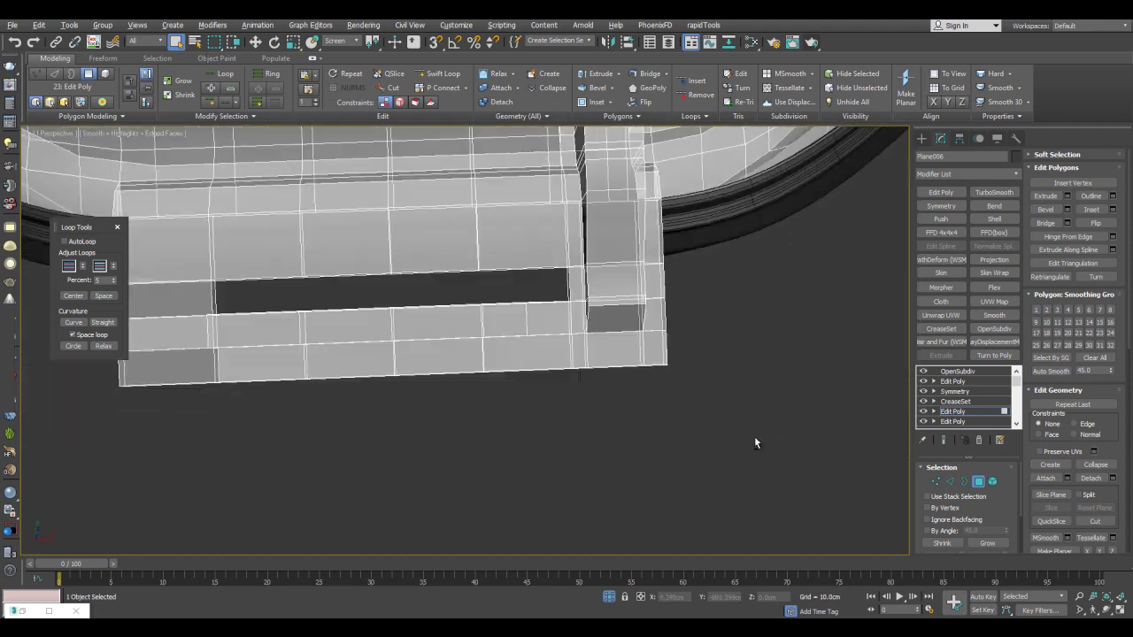
{"action": "left_click_drag", "start_coordinate": [502, 405], "coordinate": [503, 415]}
{"action": "middle_click_drag", "start_coordinate": [756, 443], "coordinate": [756, 442], "text": "alt"}
{"action": "scroll", "coordinate": [755, 437], "scroll_direction": "up", "scroll_amount": 3}
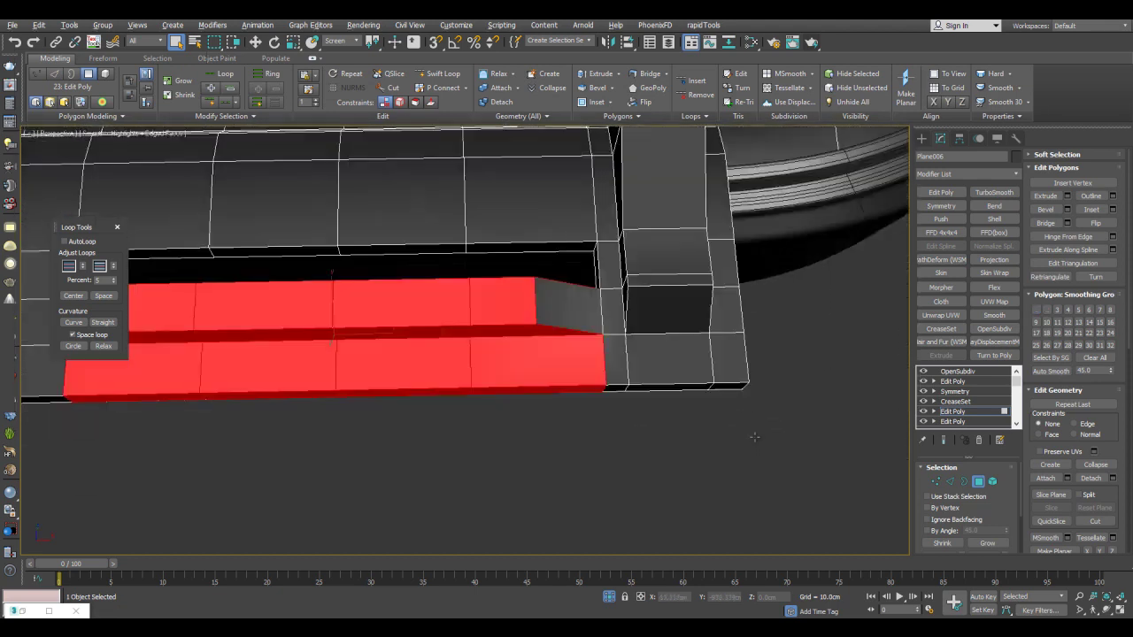
{"action": "key", "text": "alt+d"}
{"action": "key", "text": "Return"}
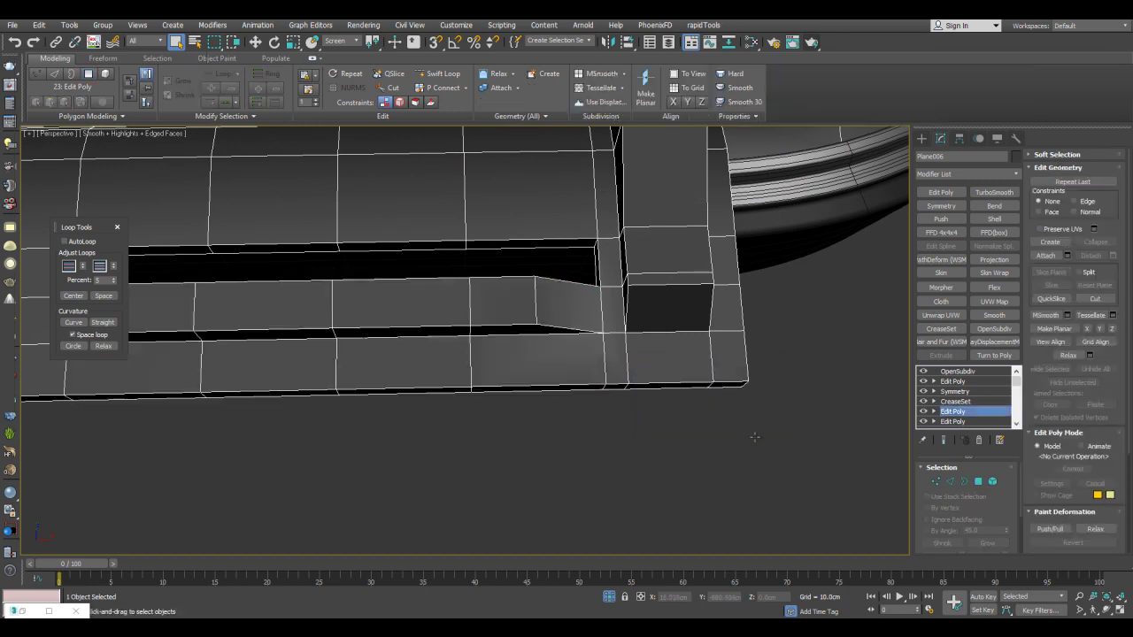
Reshape the detached bar piece by adjusting its edges and vertices in an Edit Poly modifier.
{"action": "middle_click_drag", "start_coordinate": [755, 441], "coordinate": [754, 437], "text": "alt"}
{"action": "key", "text": "2"}
{"action": "key", "text": "w"}
{"action": "key", "text": "w"}
{"action": "key", "text": "1"}
{"action": "key", "text": "2"}
{"action": "key", "text": "q"}
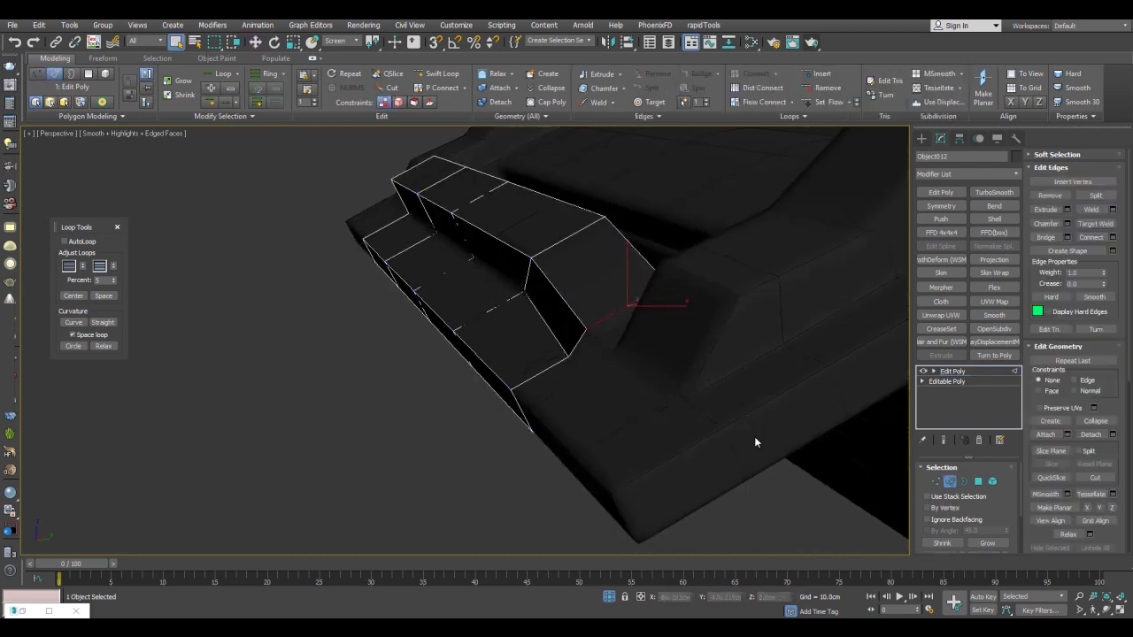
Extend the open edges of the bar piece outward from the tab to form a long strap.
{"action": "middle_click_drag", "start_coordinate": [755, 442], "coordinate": [755, 436], "text": "alt"}
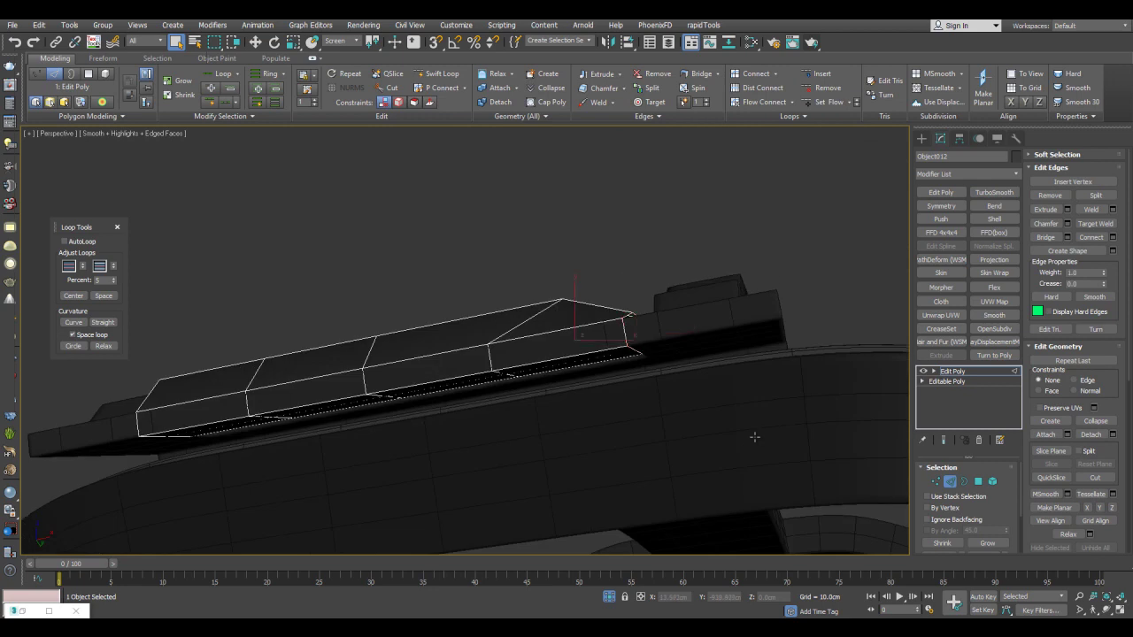
{"action": "middle_click_drag", "start_coordinate": [755, 442], "coordinate": [933, 307], "text": "alt"}
{"action": "scroll", "coordinate": [753, 437], "scroll_direction": "down", "scroll_amount": 3}
{"action": "key", "text": "w"}
{"action": "key", "text": "q"}
{"action": "key", "text": "2"}
Mirror the strap across X with Symmetry and remove the extra edges along its center in a new Edit Poly modifier.
{"action": "left_click", "coordinate": [941, 205]}
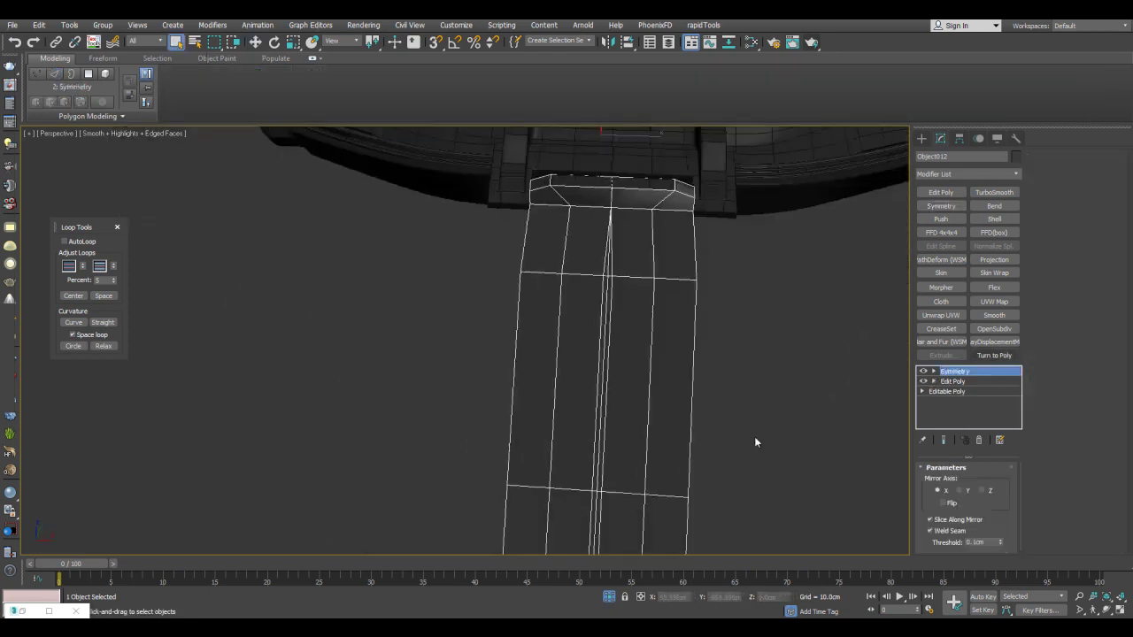
{"action": "left_click", "coordinate": [942, 192]}
{"action": "key", "text": "2"}
{"action": "scroll", "coordinate": [611, 306], "scroll_direction": "up", "scroll_amount": 5}
{"action": "left_click", "coordinate": [611, 306]}
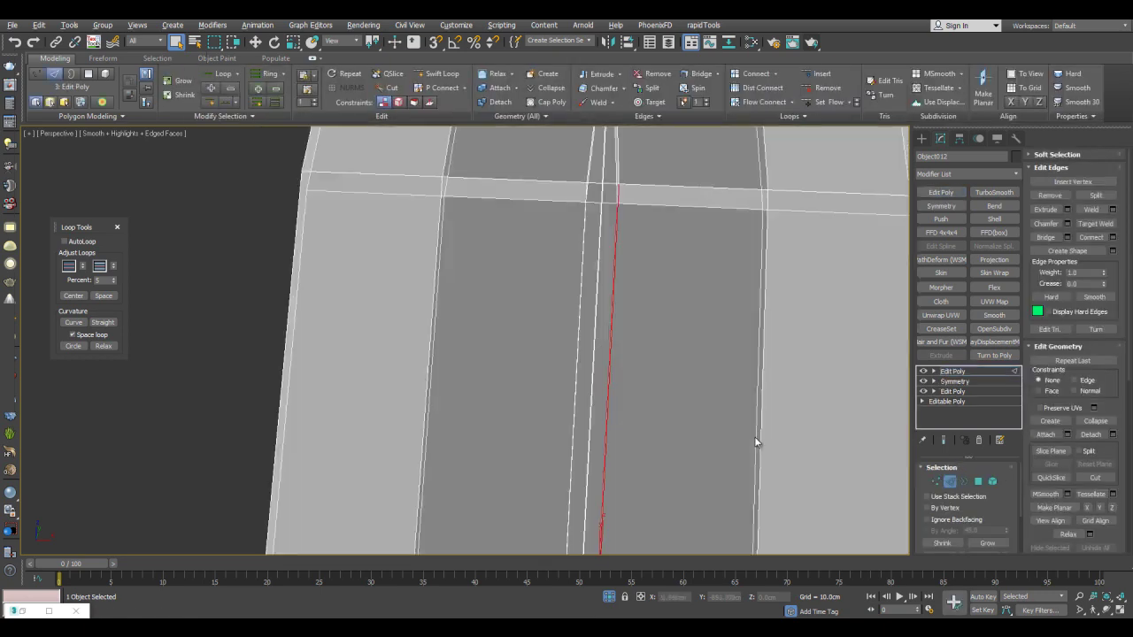
{"action": "key", "text": "ctrl+BackSpace"}
{"action": "scroll", "coordinate": [756, 443], "scroll_direction": "down", "scroll_amount": 5}
{"action": "key", "text": "2"}
Add a Shell modifier to the strap and adjust its outer amount to a thin thickness.
{"action": "middle_click_drag", "start_coordinate": [756, 442], "coordinate": [756, 443], "text": "alt"}
{"action": "left_click", "coordinate": [994, 218]}
{"action": "right_click", "coordinate": [1004, 497]}
{"action": "left_click_drag", "start_coordinate": [1005, 497], "coordinate": [1004, 489]}
Smooth the strap with a TurboSmooth modifier using 3 iterations and Isoline Display.
{"action": "key", "text": "ctrl+t"}
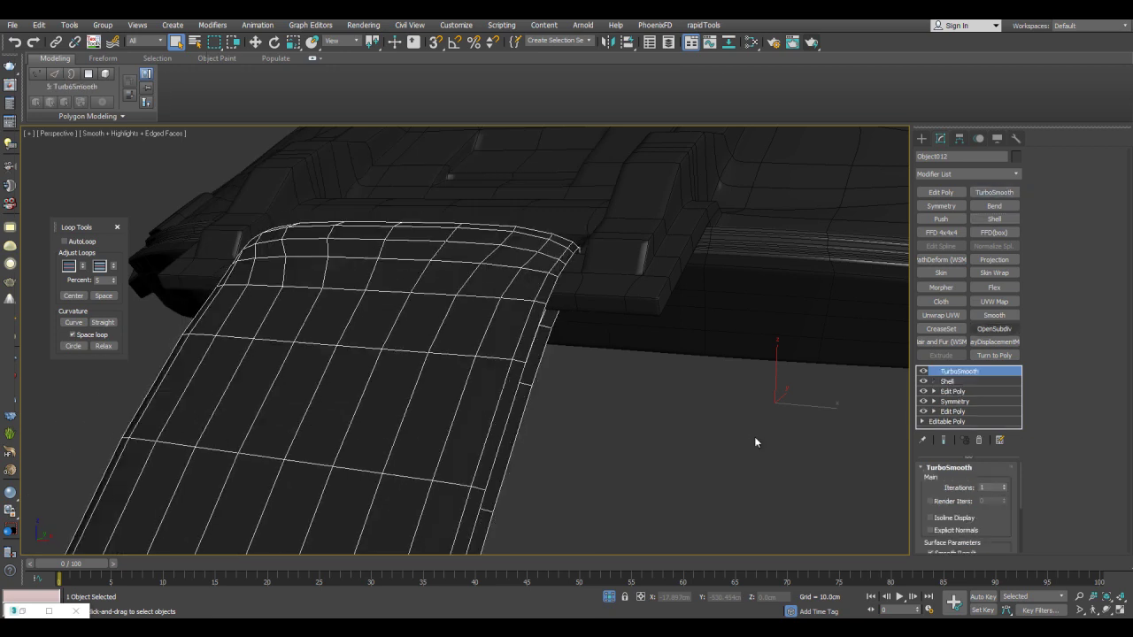
{"action": "left_click", "coordinate": [1005, 485]}
{"action": "left_click", "coordinate": [930, 518]}
{"action": "left_click", "coordinate": [755, 438]}
{"action": "middle_click_drag", "start_coordinate": [756, 438], "coordinate": [700, 531], "text": "alt"}
{"action": "key", "text": "ctrl+z"}
{"action": "scroll", "coordinate": [755, 437], "scroll_direction": "up", "scroll_amount": 5}
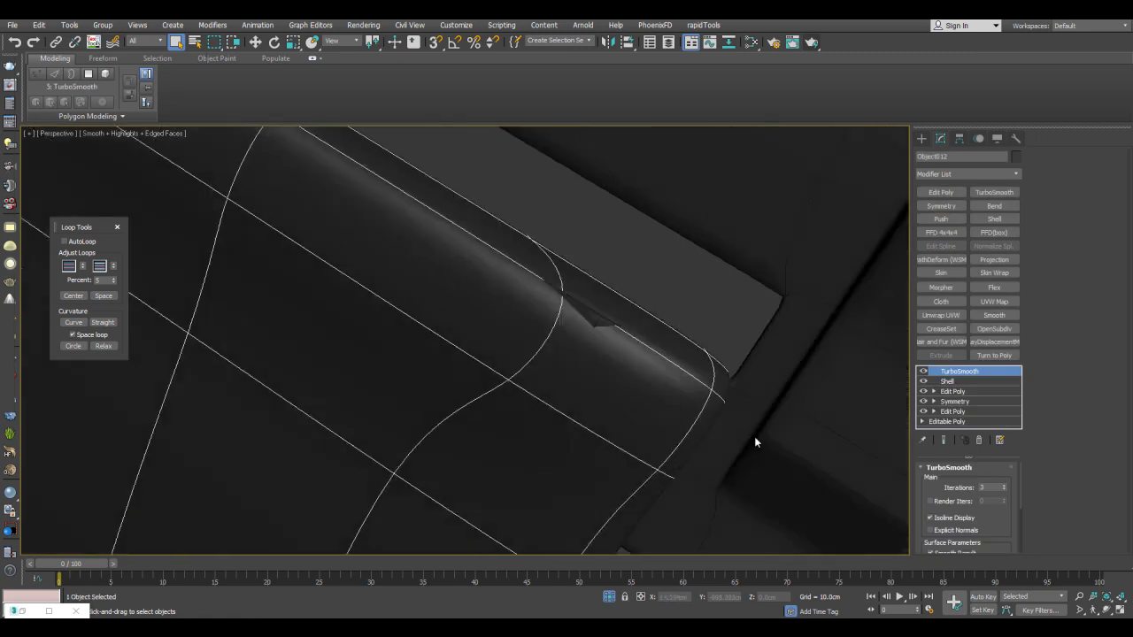
Move the strap's edges near the tab slightly upward at its Edit Poly level so the strap clears the tab.
{"action": "key", "text": "Down"}
{"action": "middle_click_drag", "start_coordinate": [754, 436], "coordinate": [754, 436], "text": "alt"}
{"action": "scroll", "coordinate": [754, 436], "scroll_direction": "up", "scroll_amount": 3}
{"action": "key", "text": "2"}
{"action": "key", "text": "w"}
{"action": "key", "text": "ctrl+e"}
{"action": "mouse_move", "coordinate": [599, 251]}
{"action": "left_mouse_down"}
{"action": "mouse_move", "coordinate": [609, 242]}
{"action": "mouse_move", "coordinate": [597, 241]}
{"action": "left_mouse_up"}
{"action": "key", "text": "ctrl+e"}
{"action": "middle_click_drag", "start_coordinate": [755, 437], "coordinate": [755, 437], "text": "alt"}
{"action": "key", "text": "ctrl+e"}
{"action": "key", "text": "q"}
{"action": "key", "text": "2"}
{"action": "left_click", "coordinate": [755, 437]}
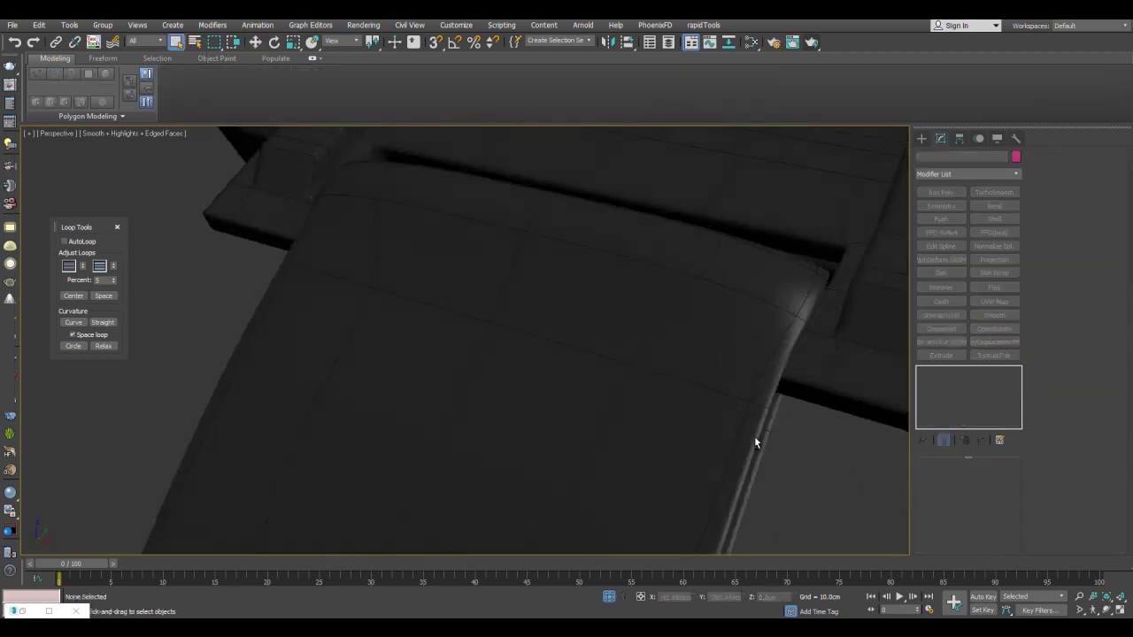